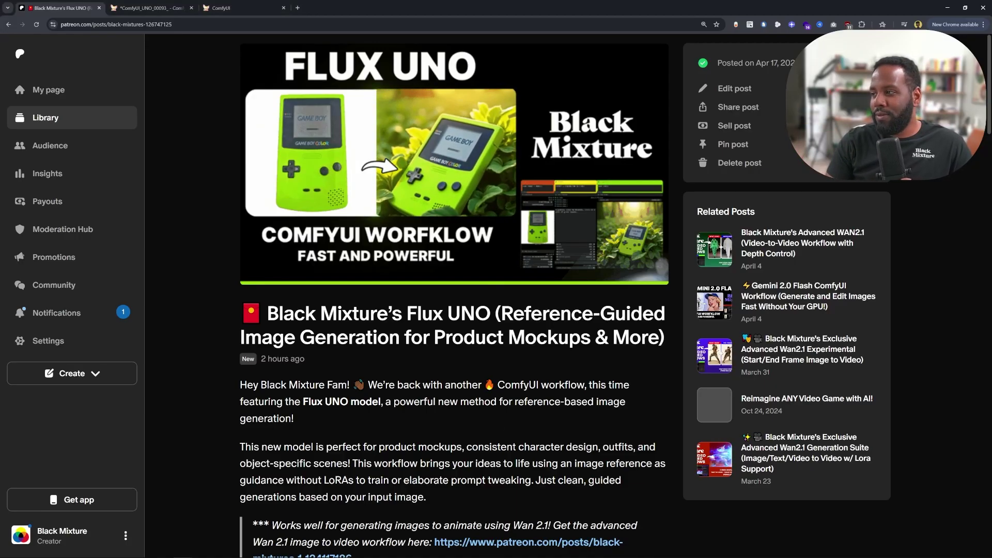
Search Google for 'Flux UNO' using the text from the Patreon post title.
{"action": "left_click_drag", "start_coordinate": [502, 313], "coordinate": [647, 337]}
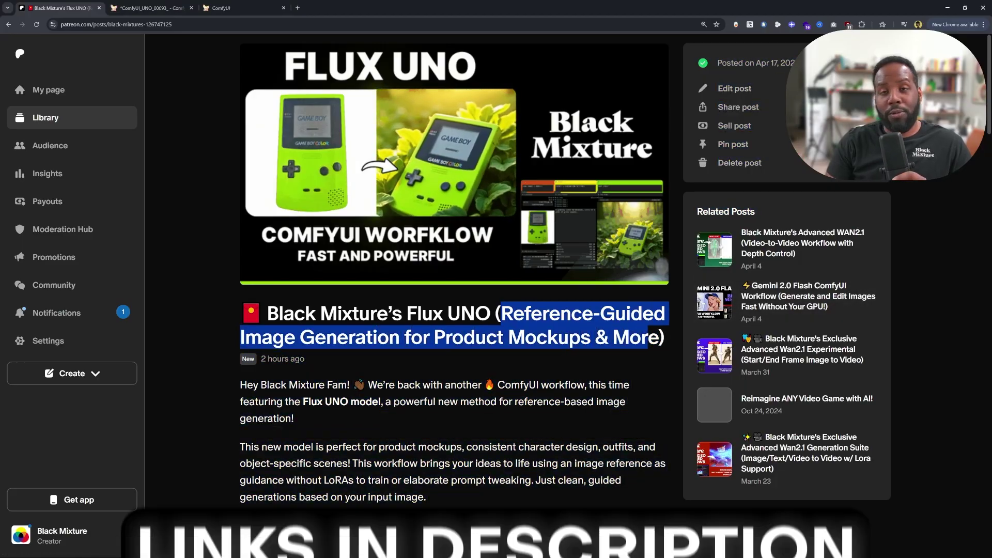
{"action": "left_click", "coordinate": [647, 337]}
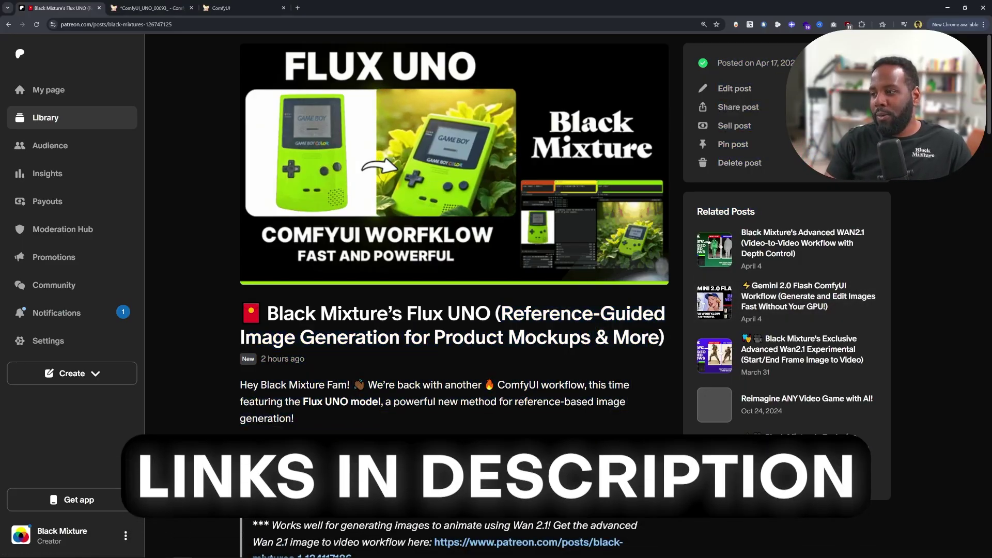
{"action": "left_click_drag", "start_coordinate": [433, 314], "coordinate": [106, 11]}
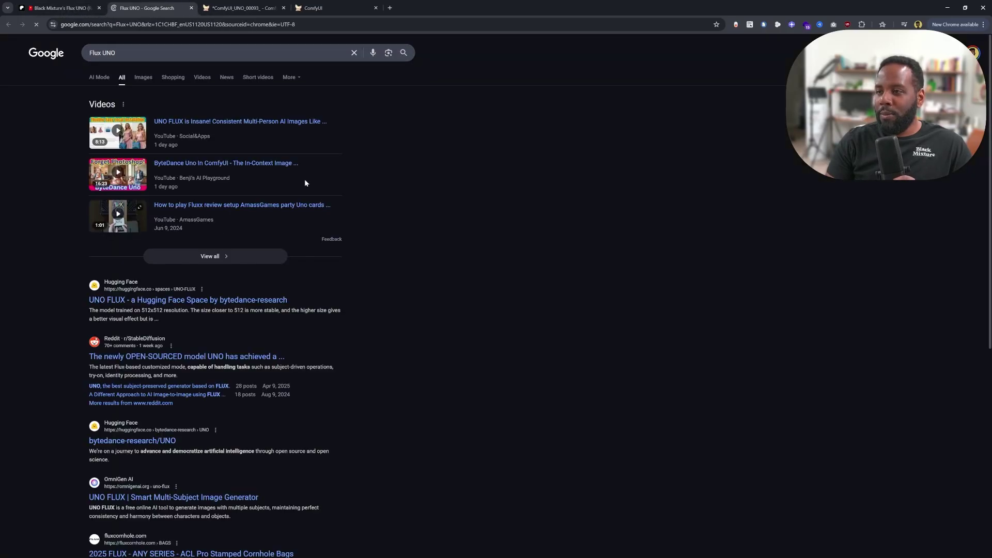
Open the 'UNO FLUX' Hugging Face Space by bytedance-research from the search results.
{"action": "left_click", "coordinate": [177, 297]}
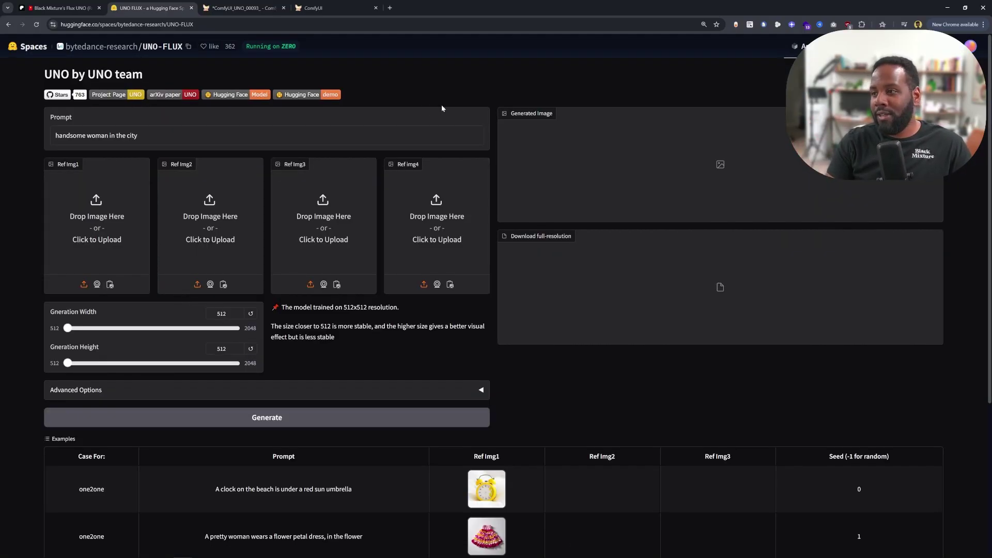
{"action": "scroll", "coordinate": [470, 452], "scroll_direction": "down", "scroll_amount": 4}
{"action": "scroll", "coordinate": [343, 416], "scroll_direction": "up", "scroll_amount": 4}
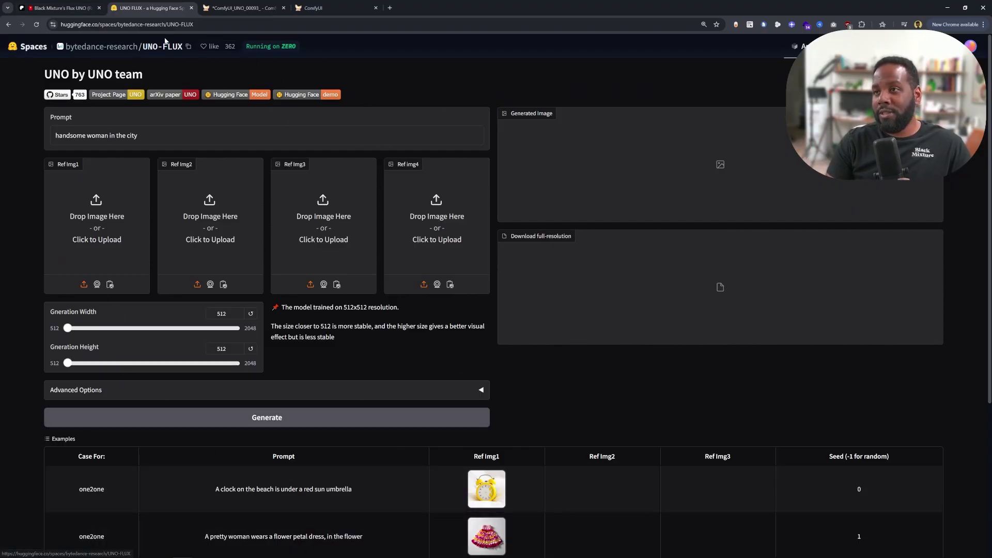
On the Flux UNO Patreon post, highlight the git clone line under Model & Node Setup.
{"action": "left_click", "coordinate": [97, 4]}
{"action": "scroll", "coordinate": [376, 421], "scroll_direction": "down", "scroll_amount": 10}
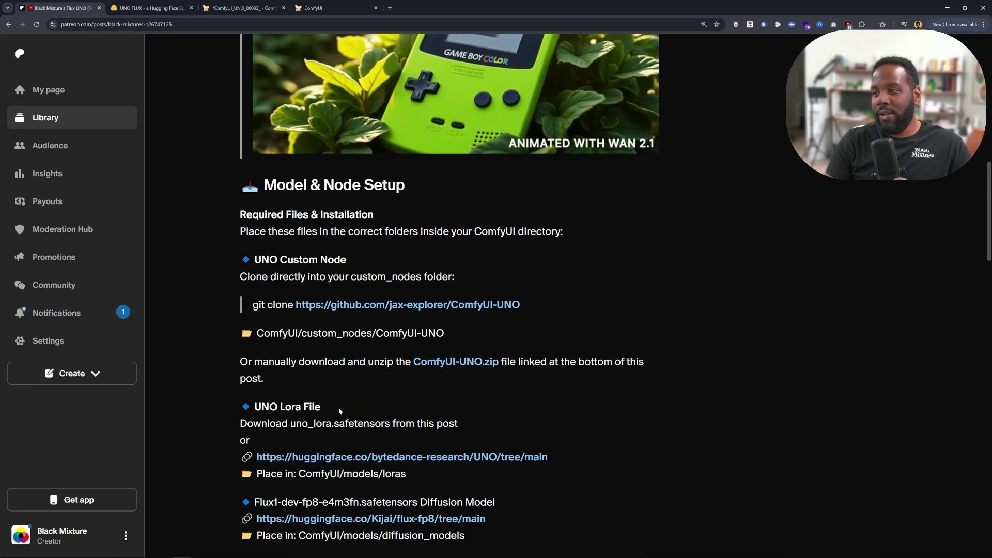
{"action": "scroll", "coordinate": [326, 411], "scroll_direction": "up", "scroll_amount": 10}
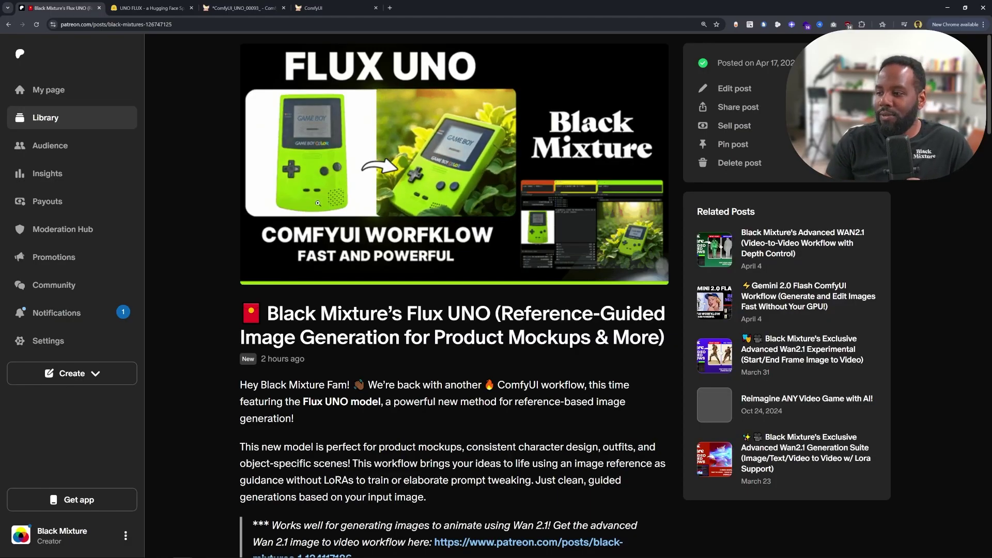
{"action": "scroll", "coordinate": [521, 267], "scroll_direction": "down", "scroll_amount": 9}
{"action": "scroll", "coordinate": [517, 176], "scroll_direction": "down", "scroll_amount": 3}
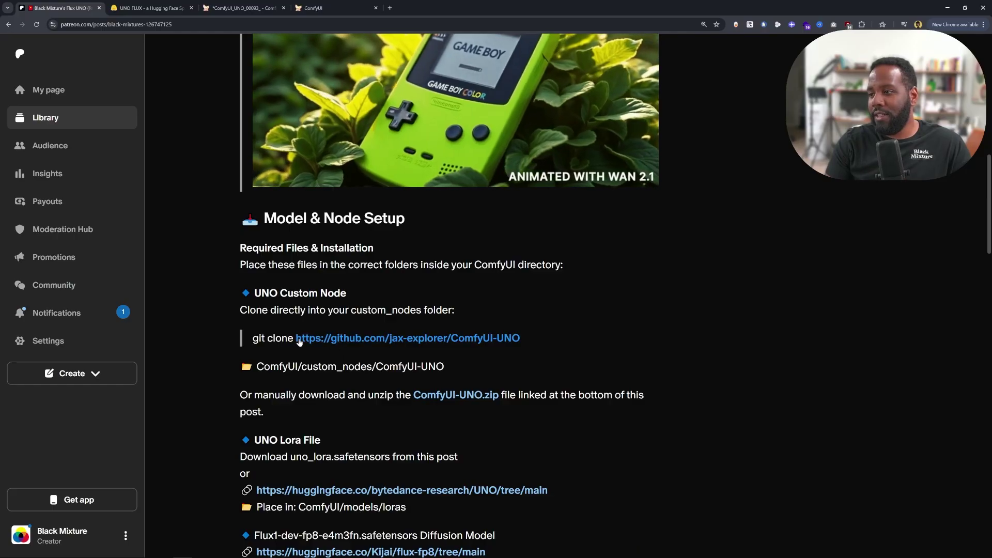
{"action": "left_click_drag", "start_coordinate": [252, 338], "coordinate": [527, 337]}
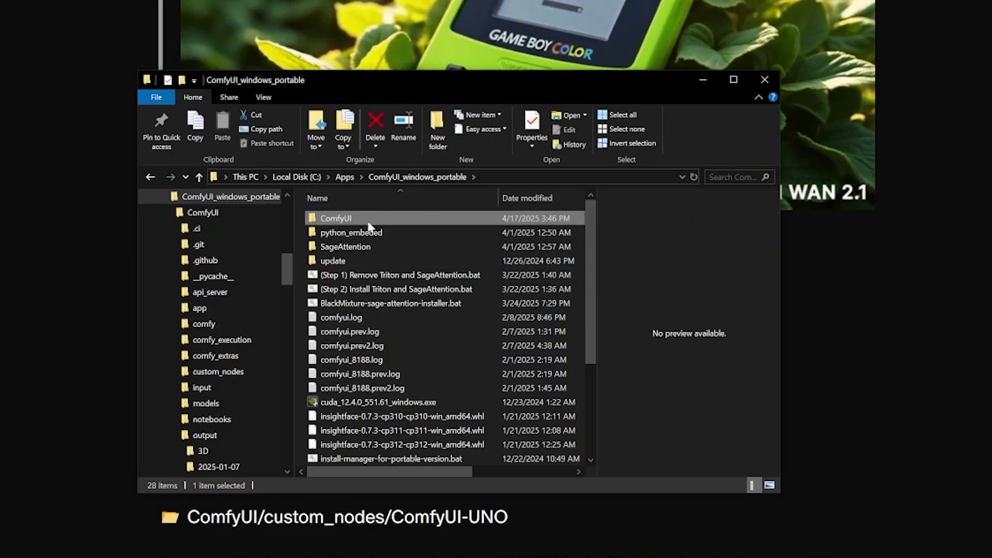
Go into ComfyUI\custom_nodes and launch cmd from the address bar there.
{"action": "double_click", "coordinate": [414, 218]}
{"action": "scroll", "coordinate": [348, 356], "scroll_direction": "down", "scroll_amount": 7}
{"action": "scroll", "coordinate": [347, 355], "scroll_direction": "down", "scroll_amount": 1}
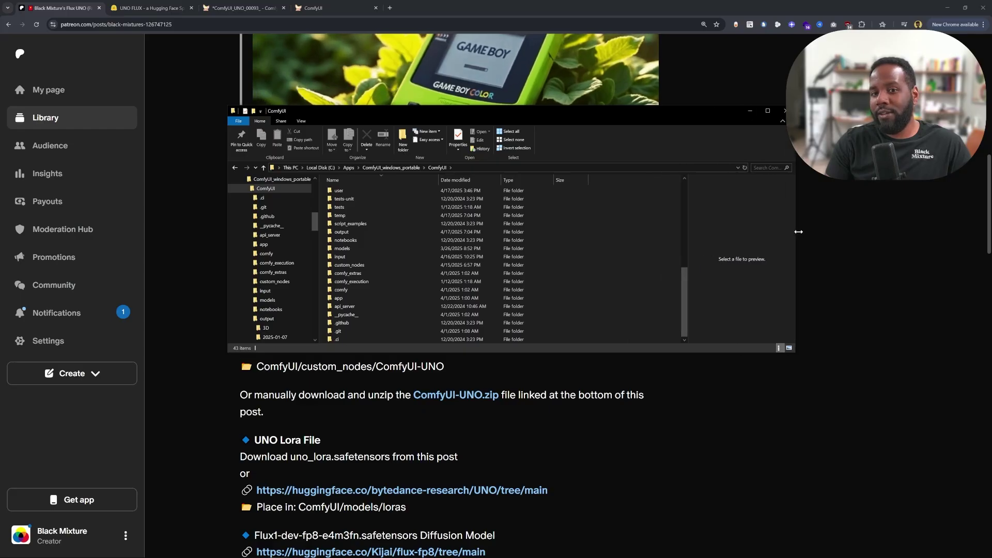
{"action": "double_click", "coordinate": [371, 266]}
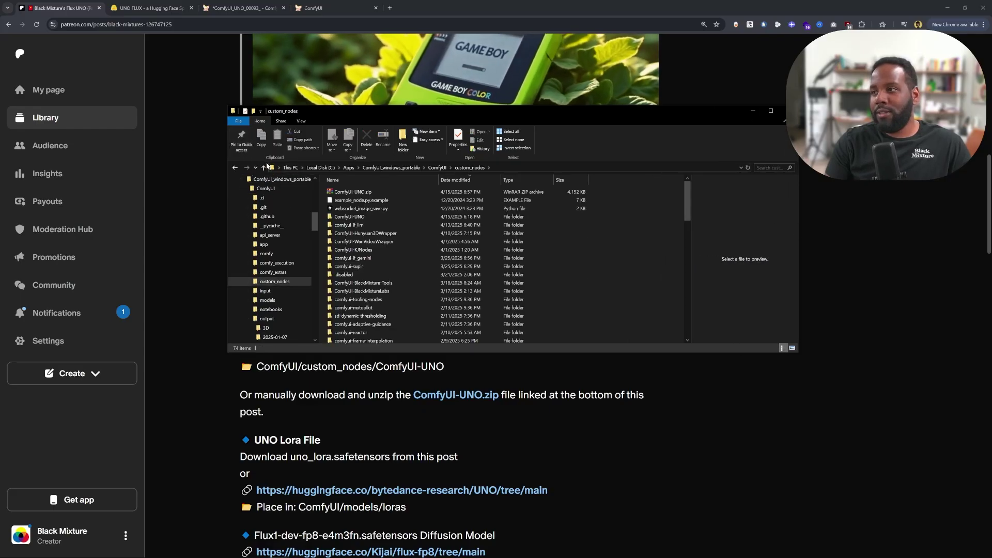
{"action": "left_click", "coordinate": [274, 168]}
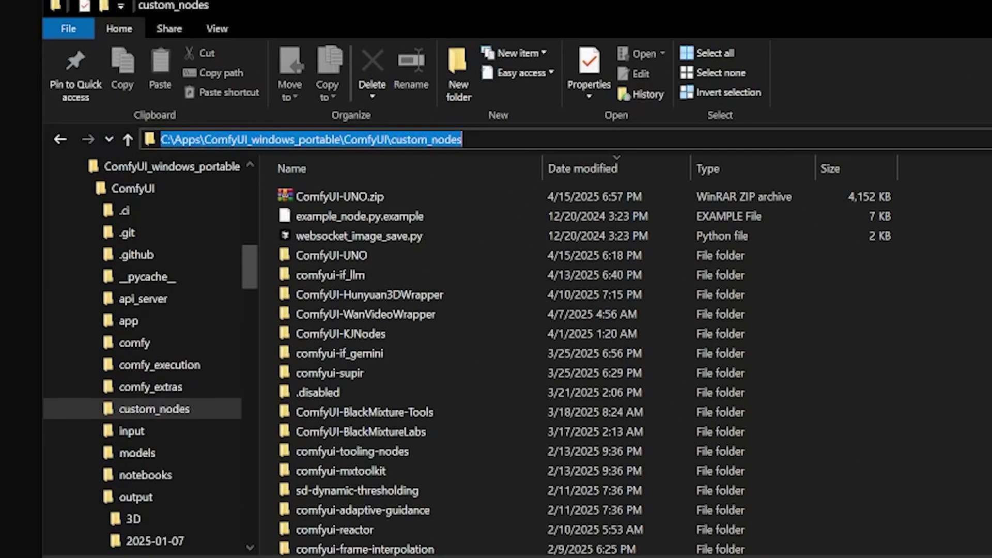
{"action": "type", "text": "cmd.exe"}
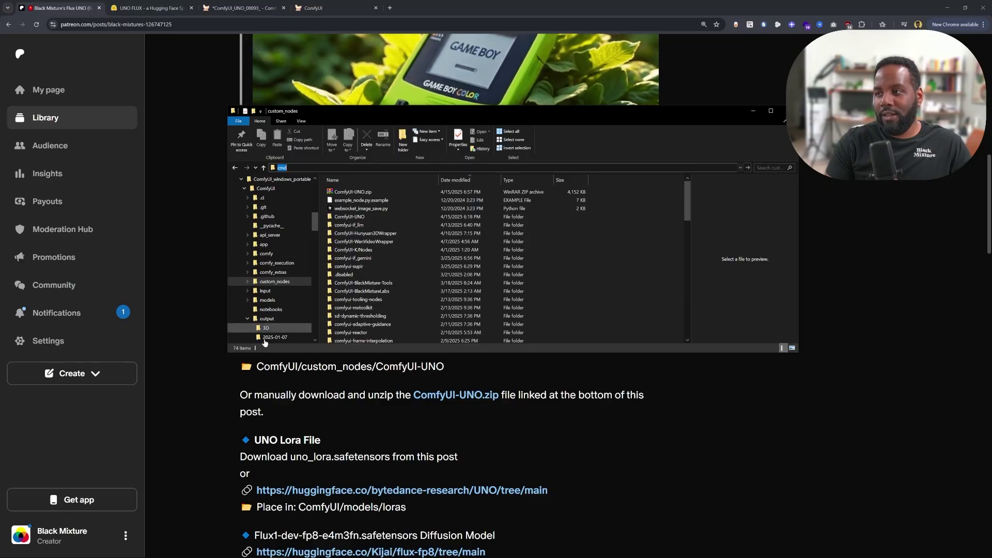
{"action": "key", "text": "Return"}
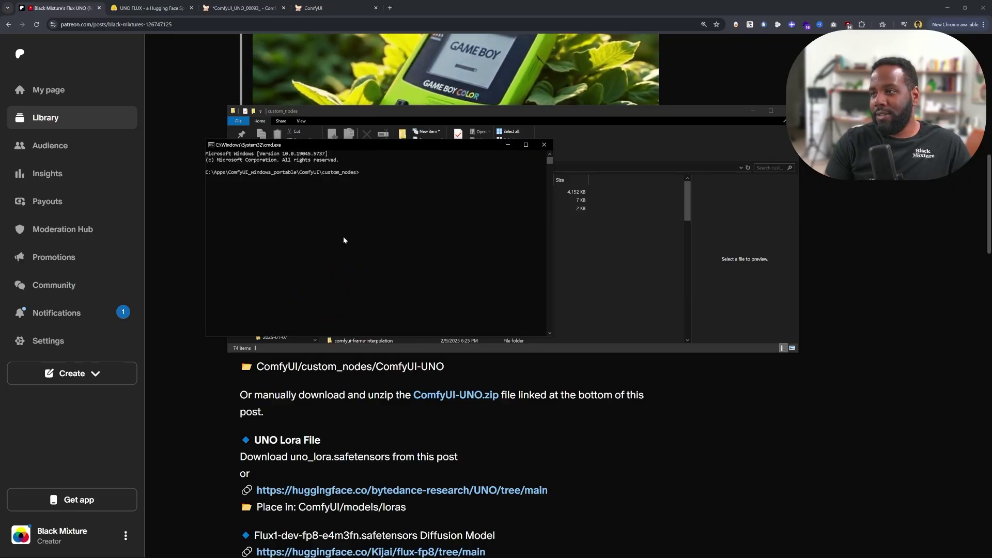
Paste the ComfyUI-UNO git clone command into Command Prompt and run it.
{"action": "left_click", "coordinate": [753, 111]}
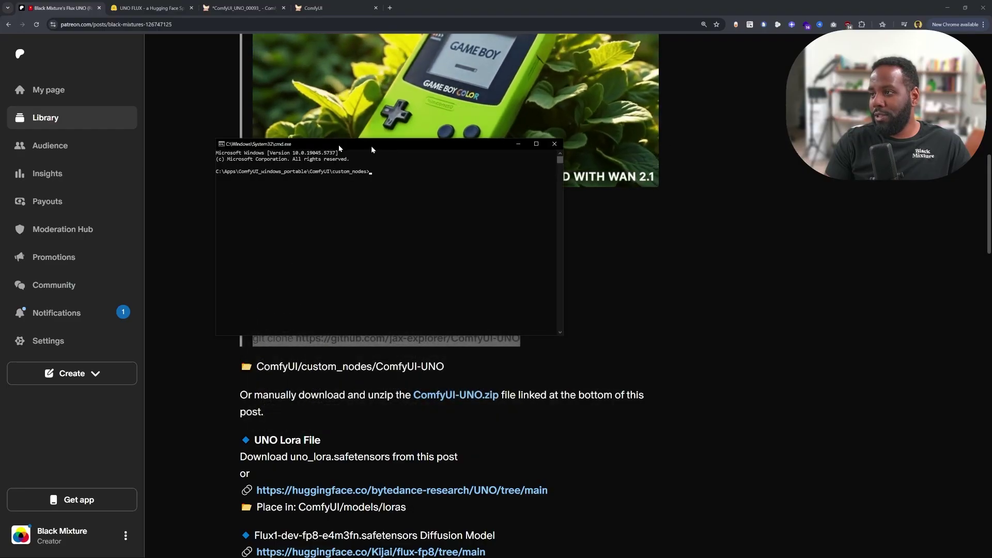
{"action": "left_click_drag", "start_coordinate": [339, 145], "coordinate": [991, 144]}
{"action": "right_click", "coordinate": [394, 343]}
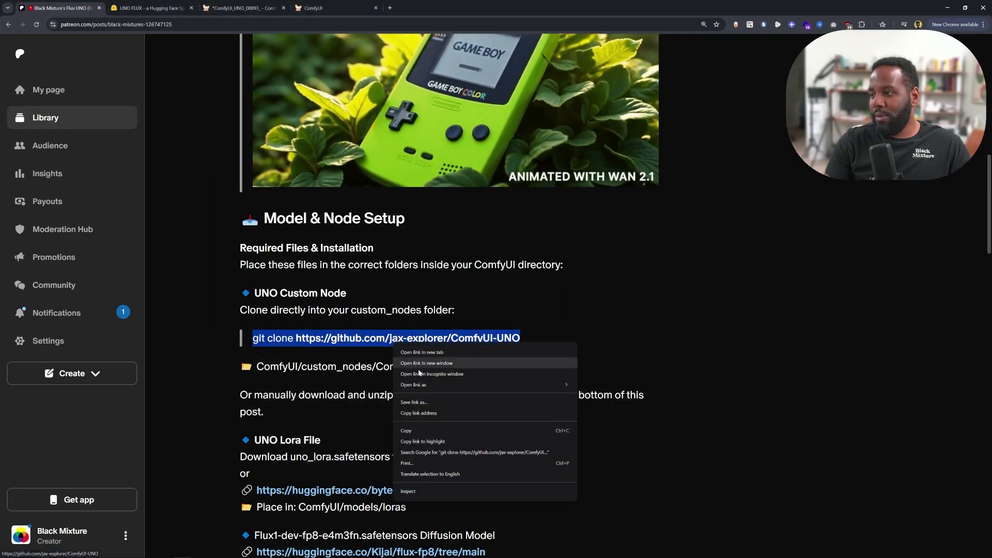
{"action": "left_click", "coordinate": [421, 430]}
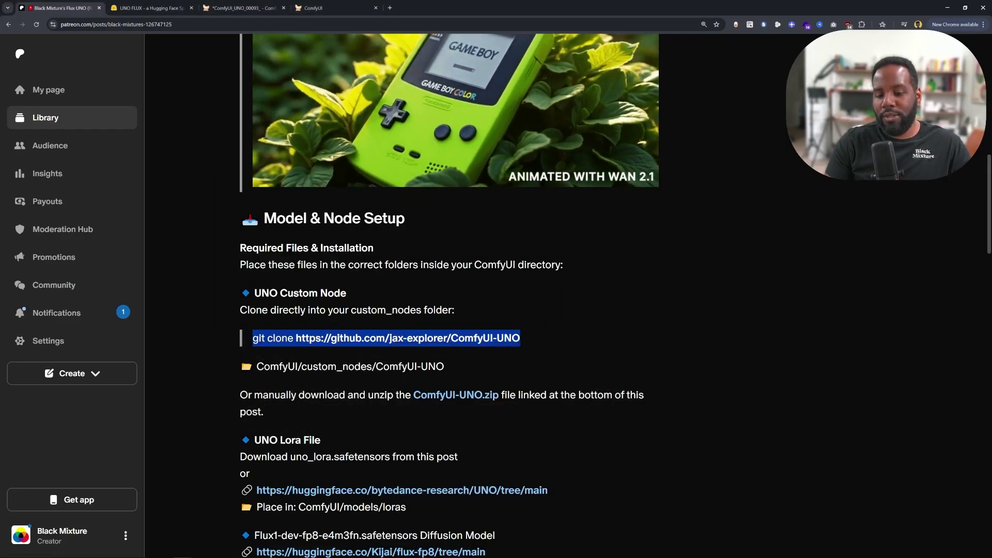
{"action": "right_click", "coordinate": [788, 173]}
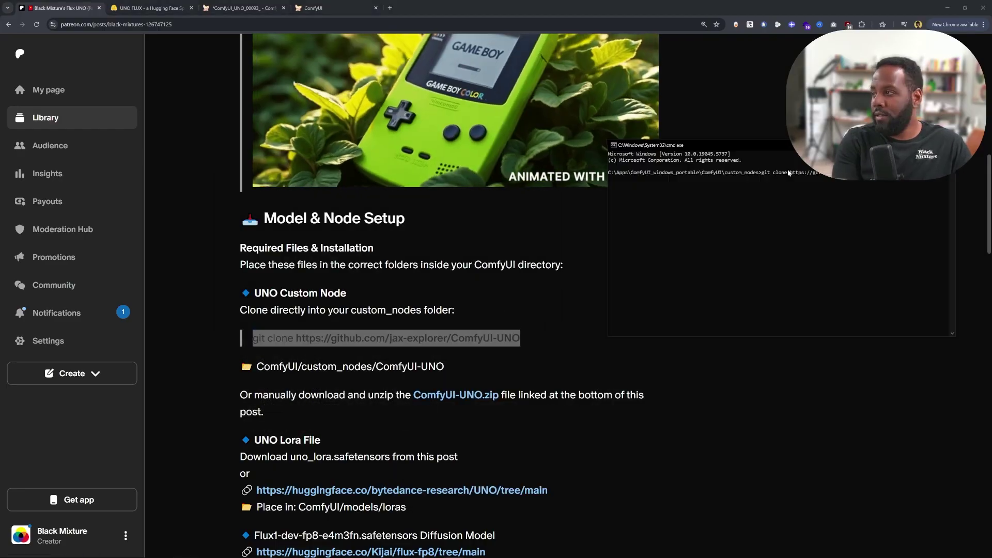
{"action": "key", "text": "Return"}
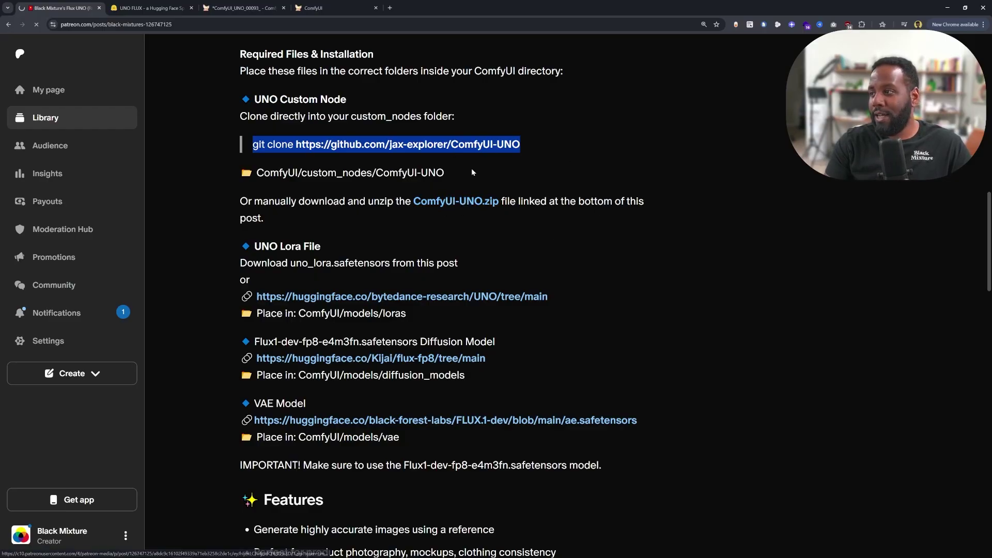
{"action": "key", "text": "Return"}
{"action": "scroll", "coordinate": [361, 284], "scroll_direction": "down", "scroll_amount": 15}
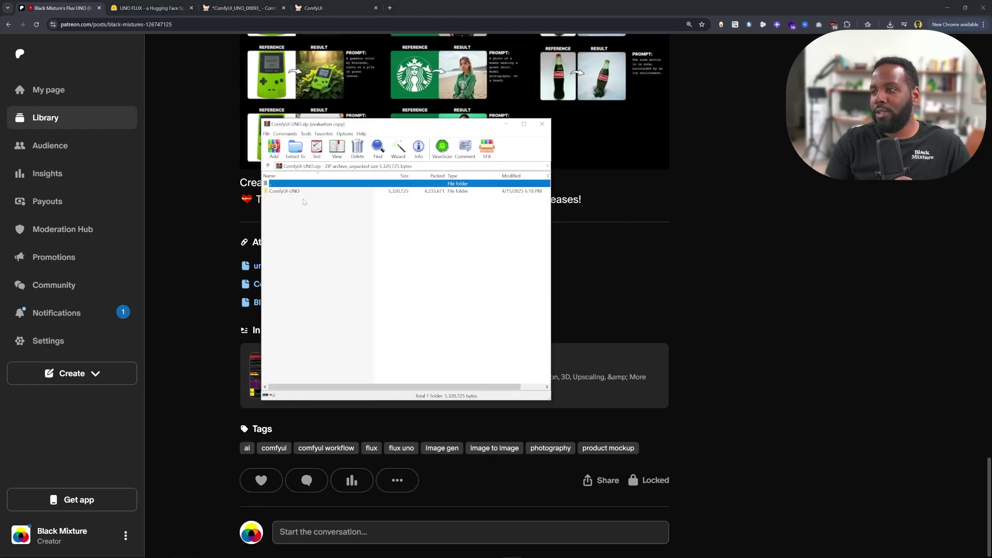
{"action": "left_click", "coordinate": [304, 201]}
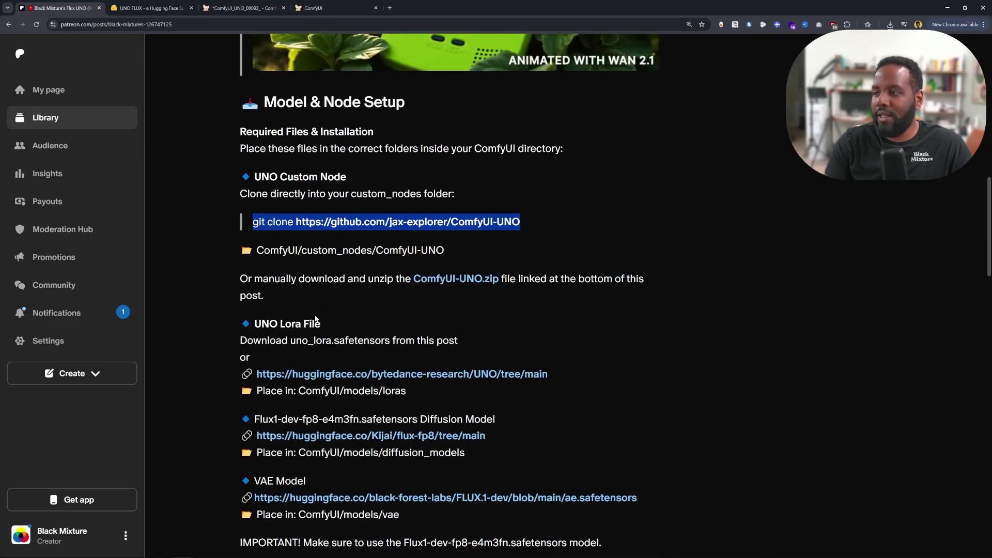
Scroll down the Flux UNO post and view the Hugging Face bytedance-research/UNO files page.
{"action": "scroll", "coordinate": [314, 259], "scroll_direction": "down", "scroll_amount": 1}
{"action": "scroll", "coordinate": [372, 274], "scroll_direction": "down", "scroll_amount": 1}
{"action": "left_click", "coordinate": [376, 284]}
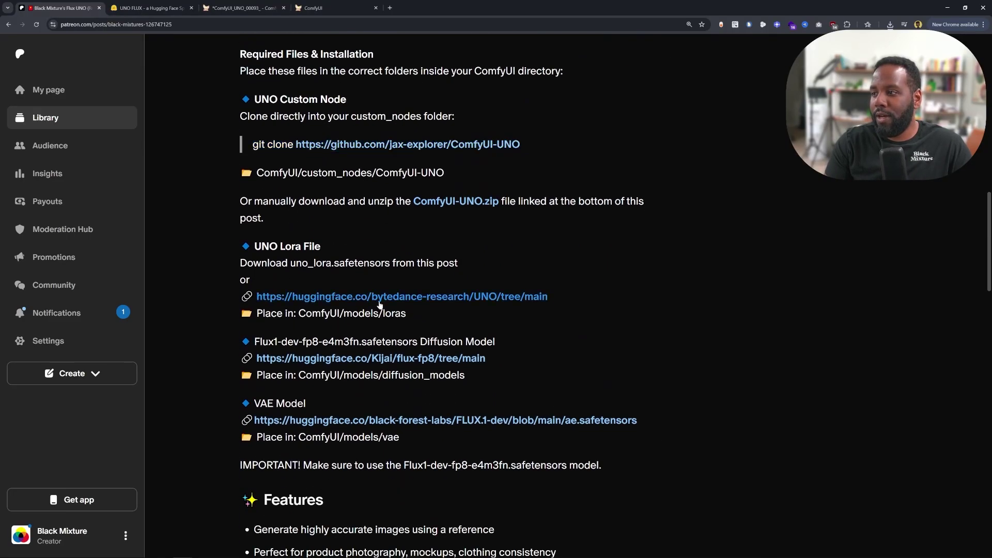
{"action": "scroll", "coordinate": [345, 291], "scroll_direction": "down", "scroll_amount": 1}
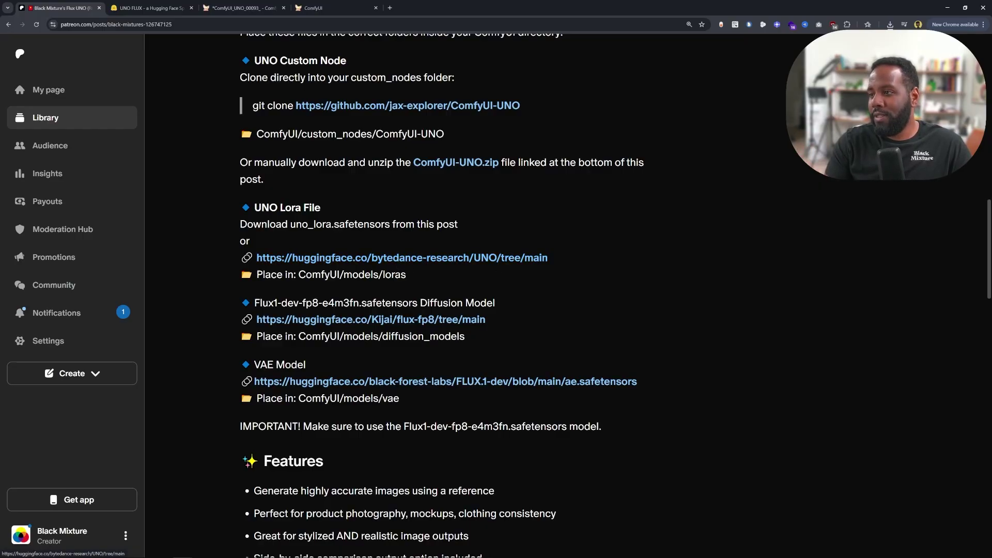
{"action": "left_click", "coordinate": [186, 3]}
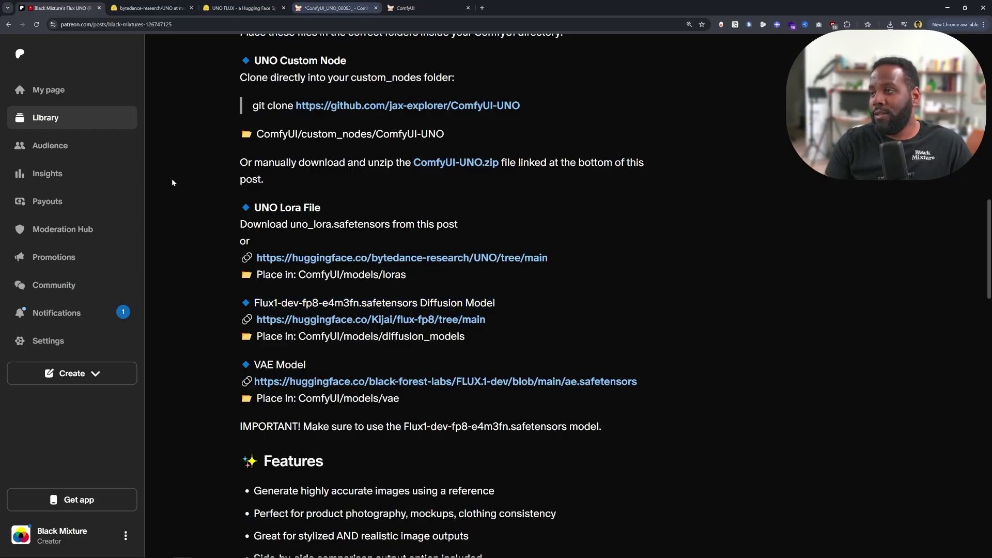
Switch to ComfyUI and pan around the Flux UNO workflow, UNO Model Loader and notes.
{"action": "left_click", "coordinate": [311, 5]}
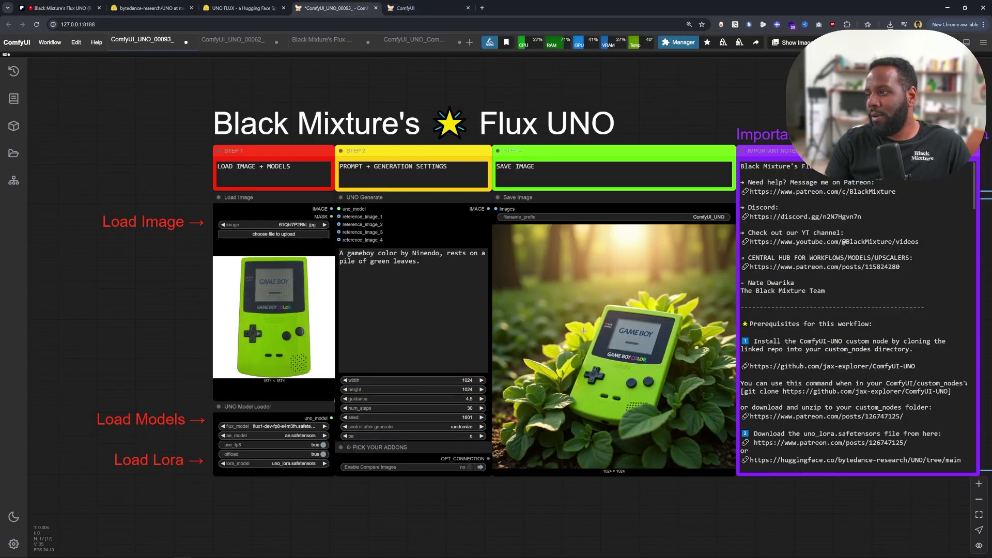
{"action": "left_click_drag", "start_coordinate": [546, 325], "coordinate": [444, 306]}
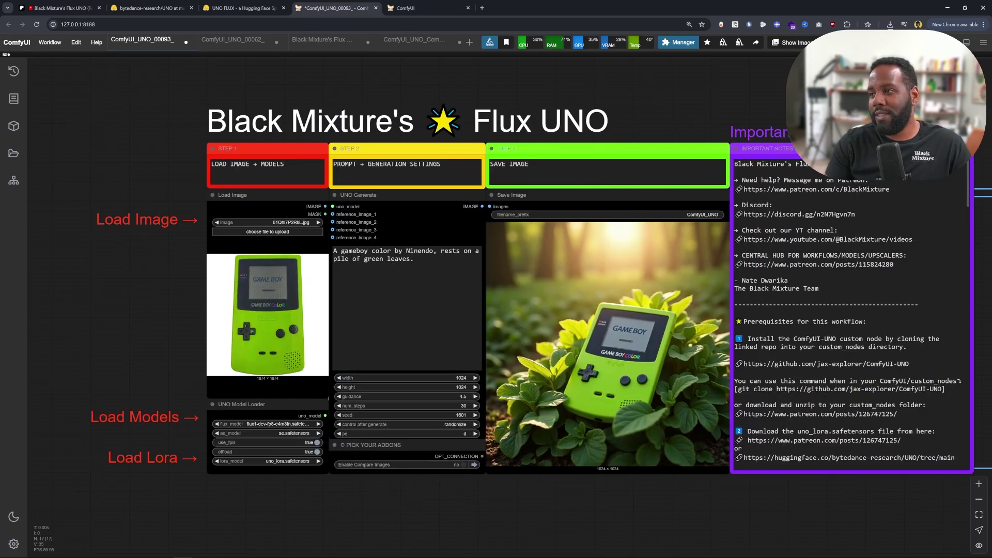
{"action": "left_click_drag", "start_coordinate": [357, 245], "coordinate": [335, 246]}
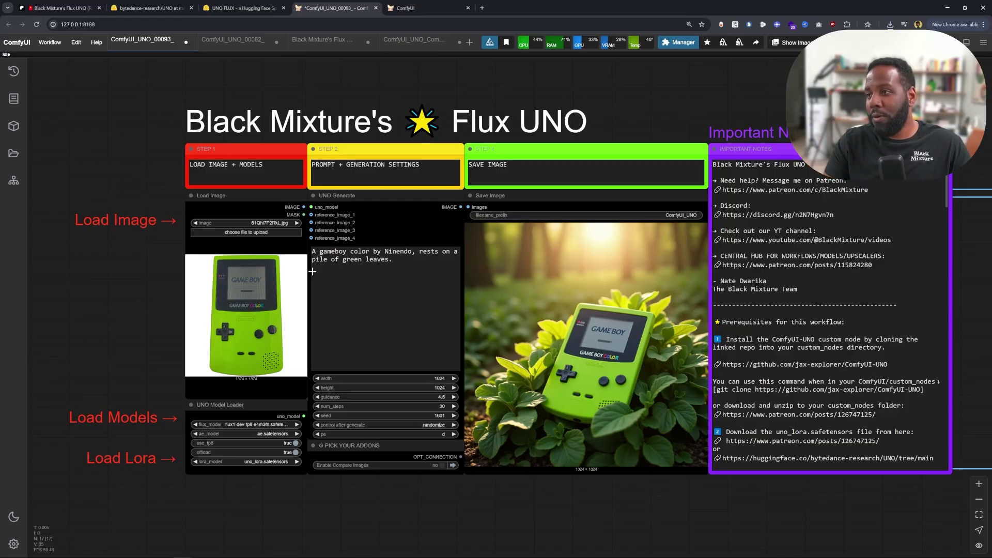
{"action": "scroll", "coordinate": [199, 159], "scroll_direction": "up", "scroll_amount": 8}
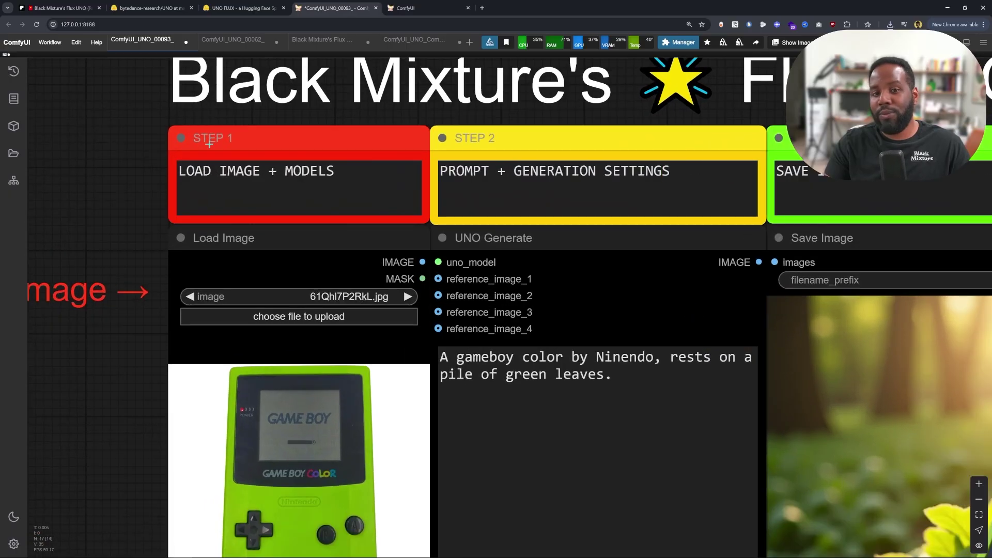
{"action": "scroll", "coordinate": [159, 247], "scroll_direction": "down", "scroll_amount": 4}
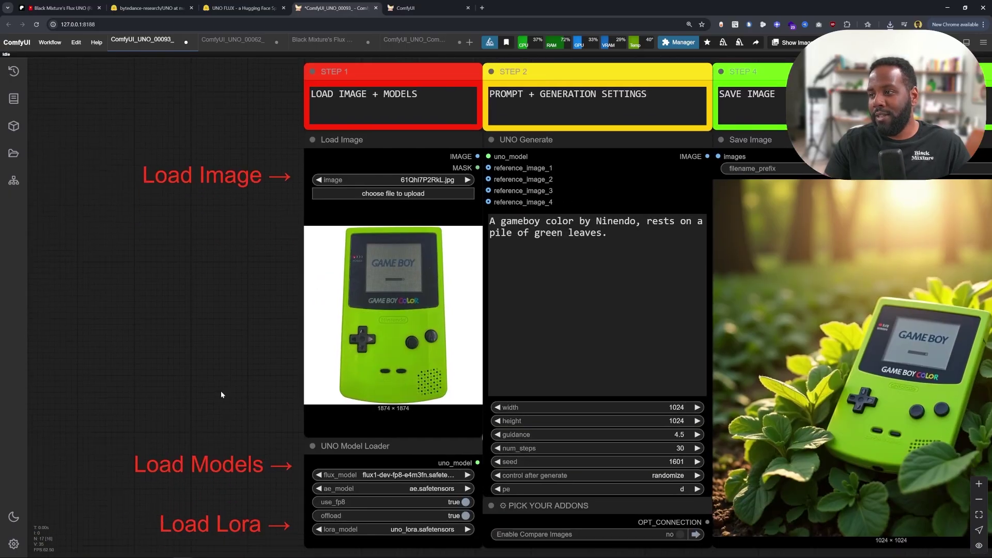
{"action": "left_click_drag", "start_coordinate": [267, 431], "coordinate": [253, 303]}
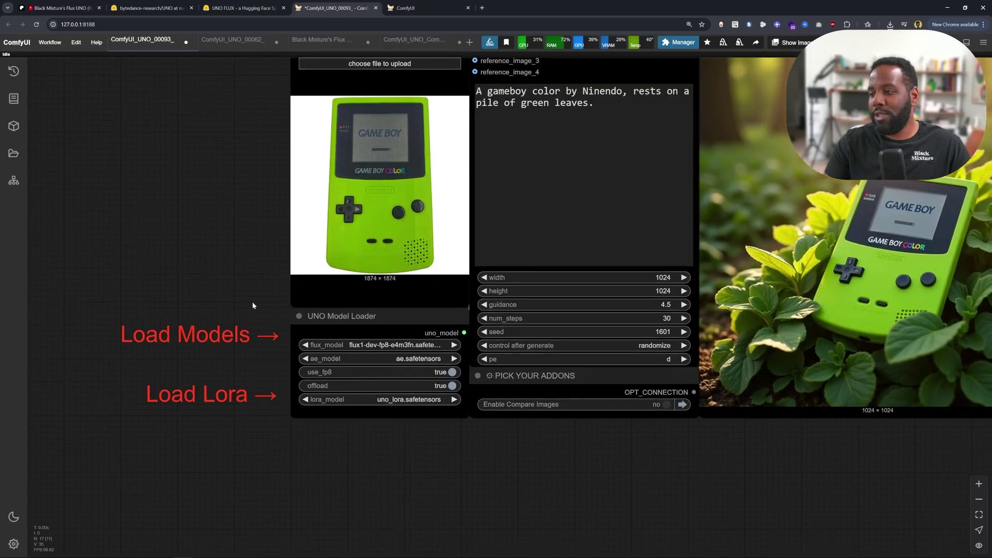
{"action": "scroll", "coordinate": [222, 315], "scroll_direction": "up", "scroll_amount": 4}
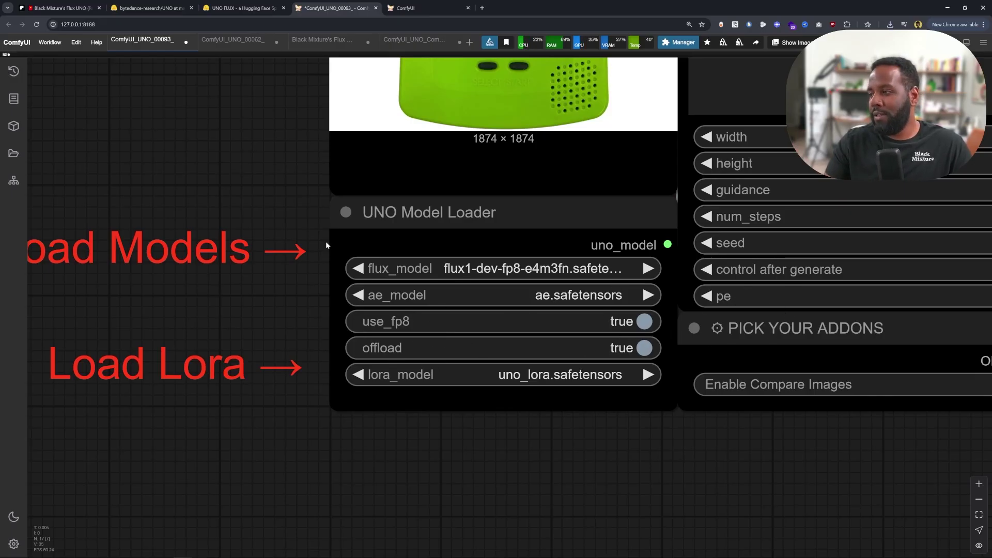
{"action": "scroll", "coordinate": [328, 249], "scroll_direction": "down", "scroll_amount": 6}
{"action": "scroll", "coordinate": [332, 253], "scroll_direction": "down", "scroll_amount": 5}
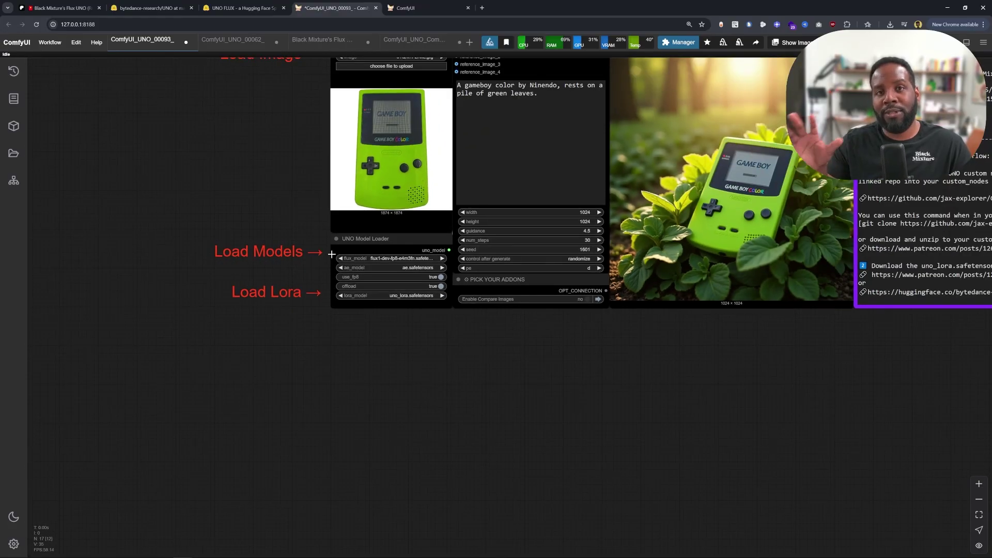
{"action": "left_click_drag", "start_coordinate": [508, 204], "coordinate": [255, 306]}
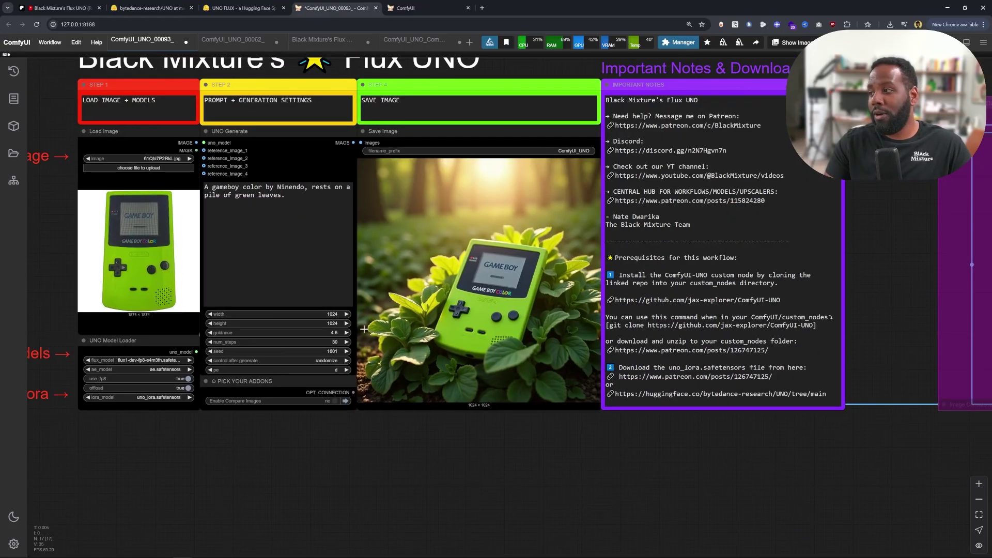
{"action": "left_click_drag", "start_coordinate": [54, 187], "coordinate": [155, 236]}
{"action": "scroll", "coordinate": [155, 236], "scroll_direction": "up", "scroll_amount": 1}
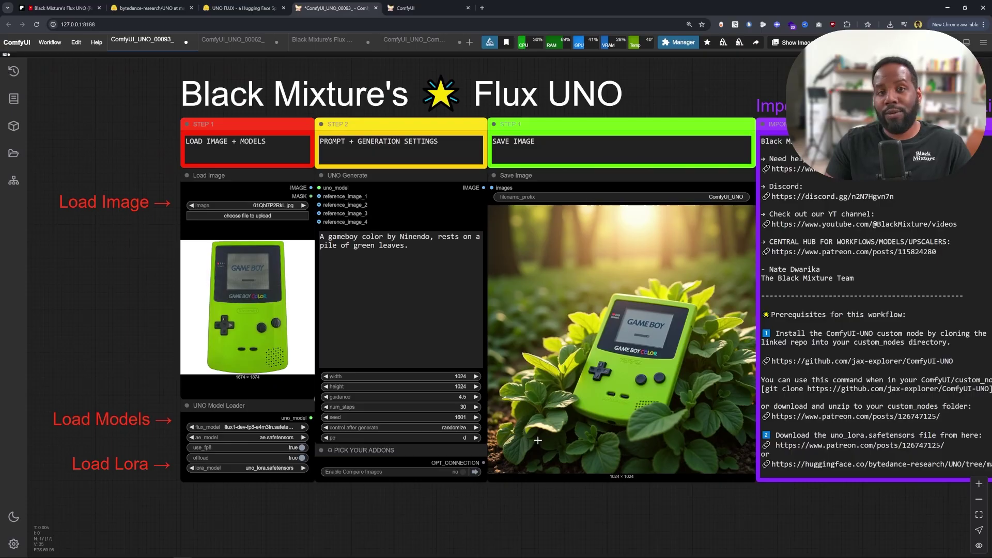
Open the Kijai flux-fp8 link from the Important Notes in a new tab, then return to ComfyUI.
{"action": "left_click_drag", "start_coordinate": [667, 310], "coordinate": [455, 274]}
{"action": "scroll", "coordinate": [698, 279], "scroll_direction": "down", "scroll_amount": 3}
{"action": "scroll", "coordinate": [698, 279], "scroll_direction": "up", "scroll_amount": 4}
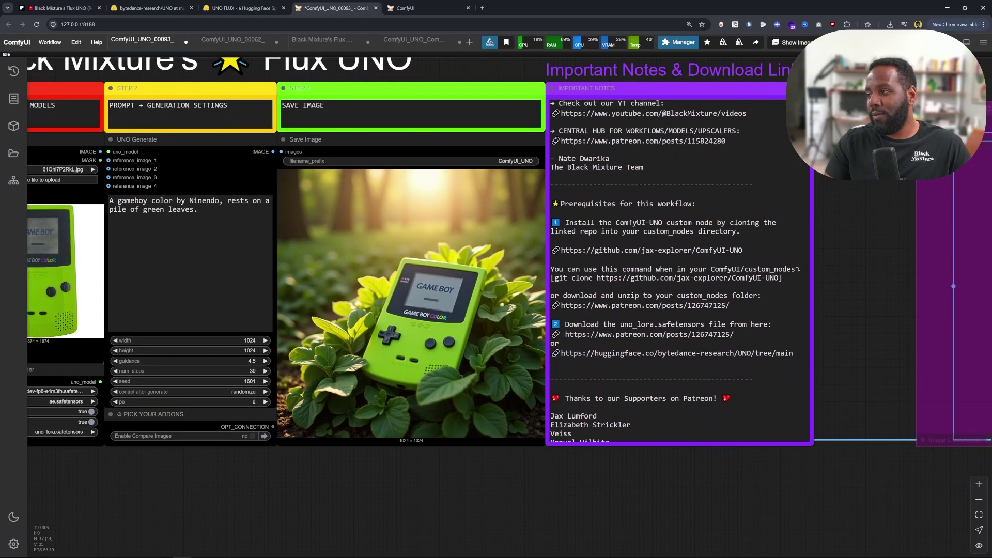
{"action": "left_click_drag", "start_coordinate": [879, 179], "coordinate": [821, 183]}
{"action": "scroll", "coordinate": [620, 274], "scroll_direction": "down", "scroll_amount": 3}
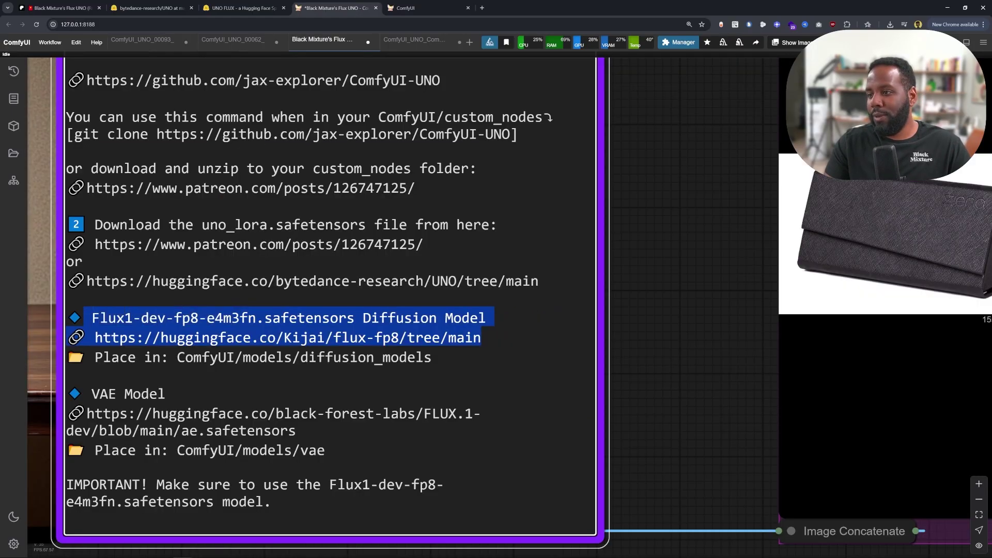
{"action": "mouse_move", "coordinate": [85, 321]}
{"action": "left_mouse_down"}
{"action": "mouse_move", "coordinate": [100, 323]}
{"action": "mouse_move", "coordinate": [95, 336]}
{"action": "left_mouse_up"}
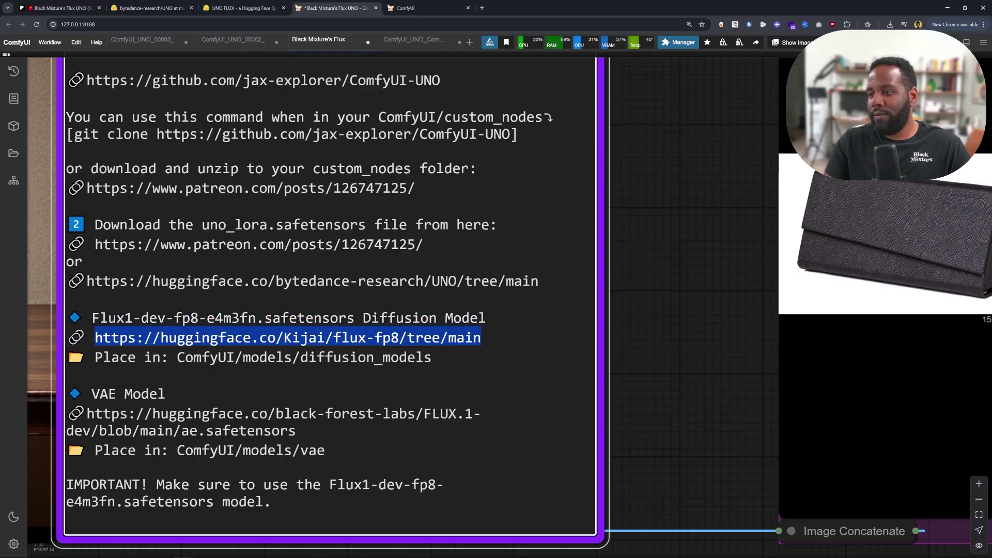
{"action": "left_click_drag", "start_coordinate": [233, 338], "coordinate": [385, 8]}
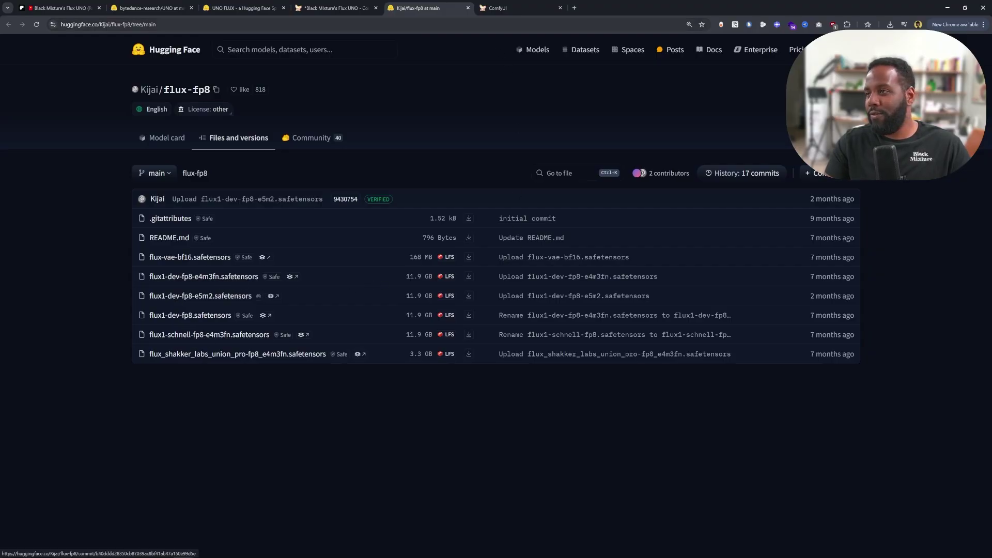
{"action": "left_click", "coordinate": [336, 8]}
{"action": "left_click_drag", "start_coordinate": [185, 357], "coordinate": [432, 357]}
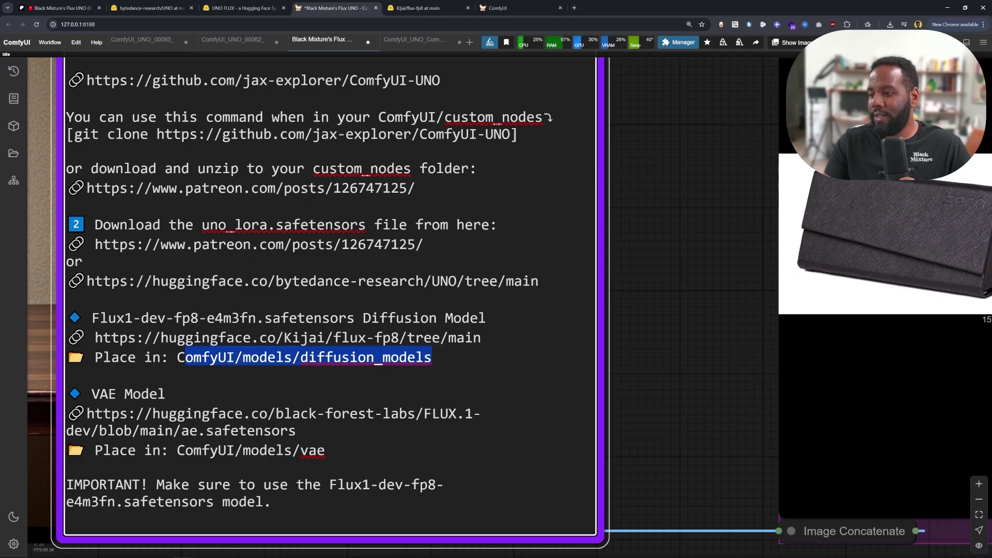
{"action": "left_click_drag", "start_coordinate": [297, 431], "coordinate": [67, 414]}
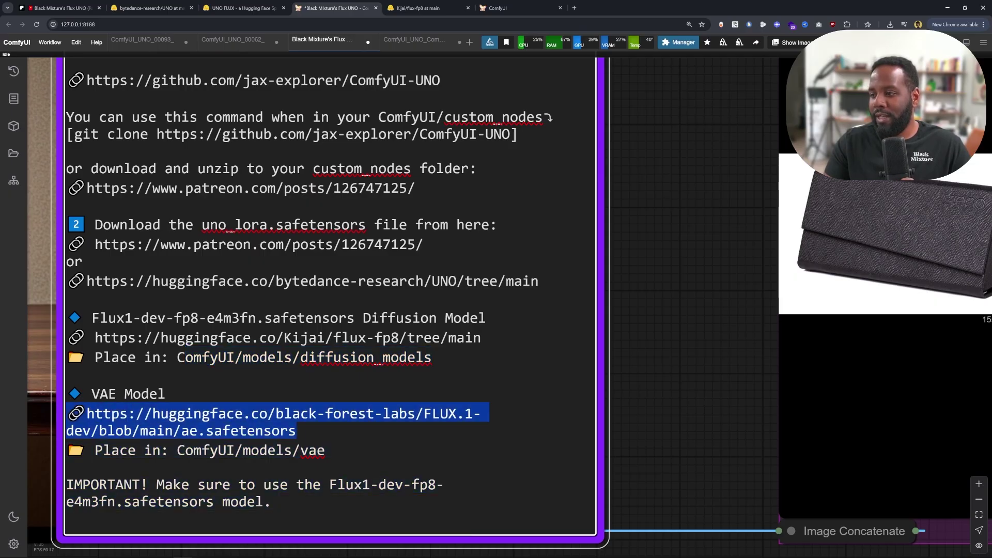
{"action": "left_click_drag", "start_coordinate": [325, 450], "coordinate": [201, 450]}
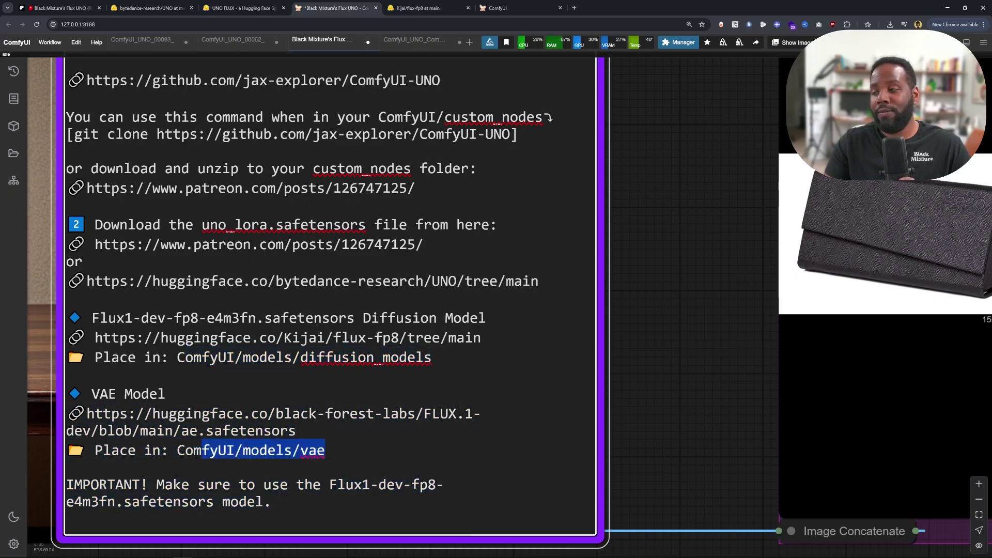
{"action": "left_click", "coordinate": [149, 42]}
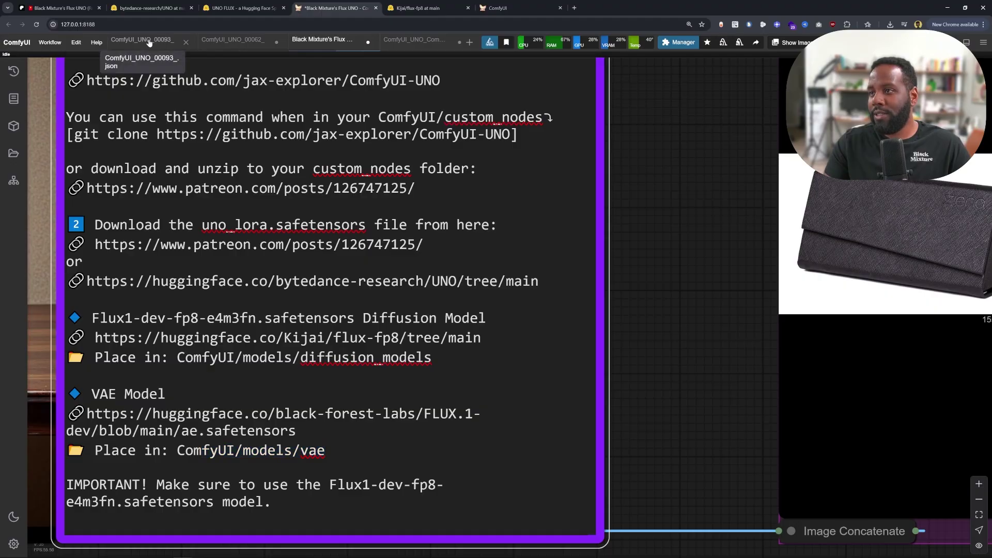
Zoom out over the ComfyUI_UNO_00093_ graph, then zoom into the Load Image and UNO Model Loader nodes.
{"action": "scroll", "coordinate": [203, 198], "scroll_direction": "down", "scroll_amount": 5}
{"action": "left_click_drag", "start_coordinate": [203, 198], "coordinate": [543, 227]}
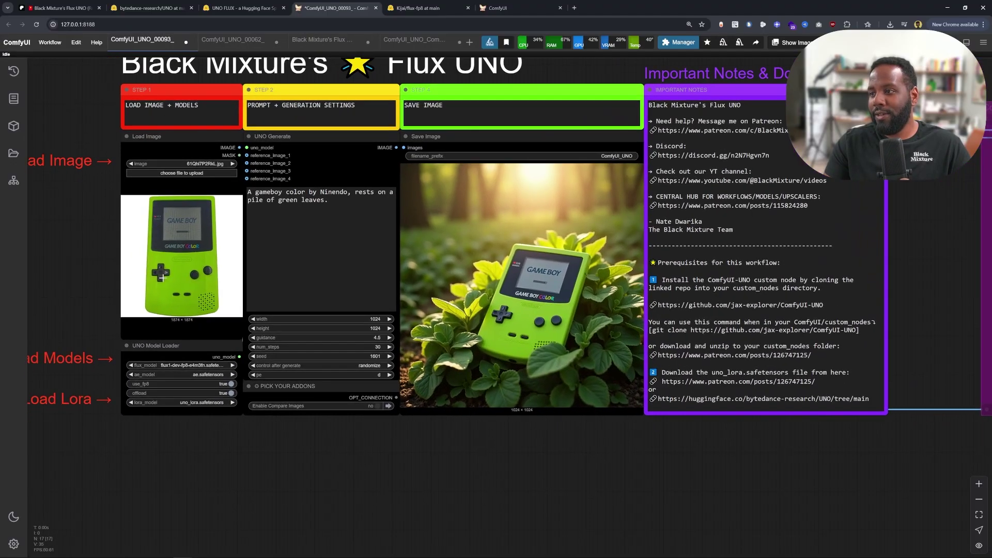
{"action": "scroll", "coordinate": [162, 278], "scroll_direction": "up", "scroll_amount": 3}
{"action": "left_click_drag", "start_coordinate": [257, 149], "coordinate": [279, 208]}
{"action": "left_click_drag", "start_coordinate": [100, 272], "coordinate": [155, 253]}
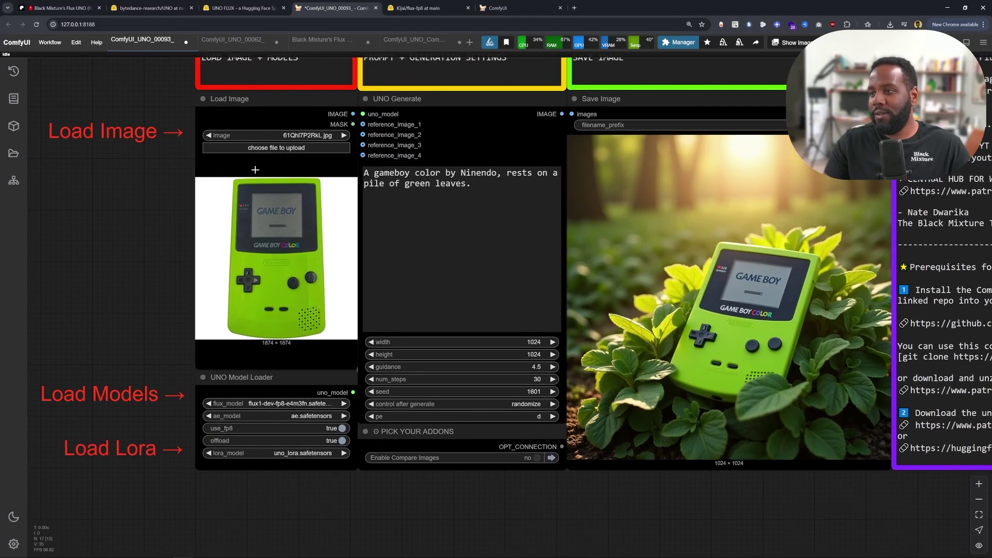
{"action": "left_click_drag", "start_coordinate": [285, 246], "coordinate": [227, 221]}
{"action": "scroll", "coordinate": [134, 450], "scroll_direction": "up", "scroll_amount": 10}
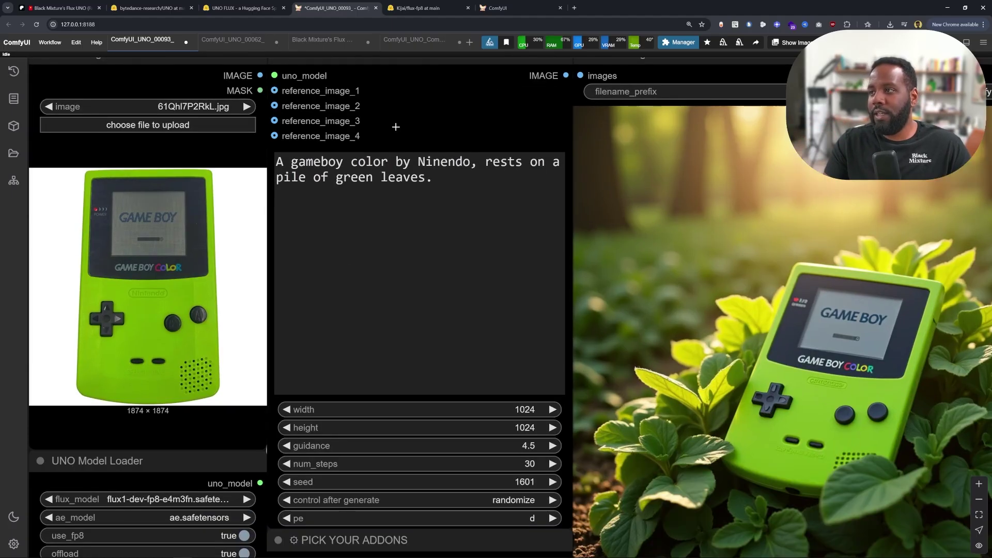
{"action": "scroll", "coordinate": [393, 155], "scroll_direction": "down", "scroll_amount": 3}
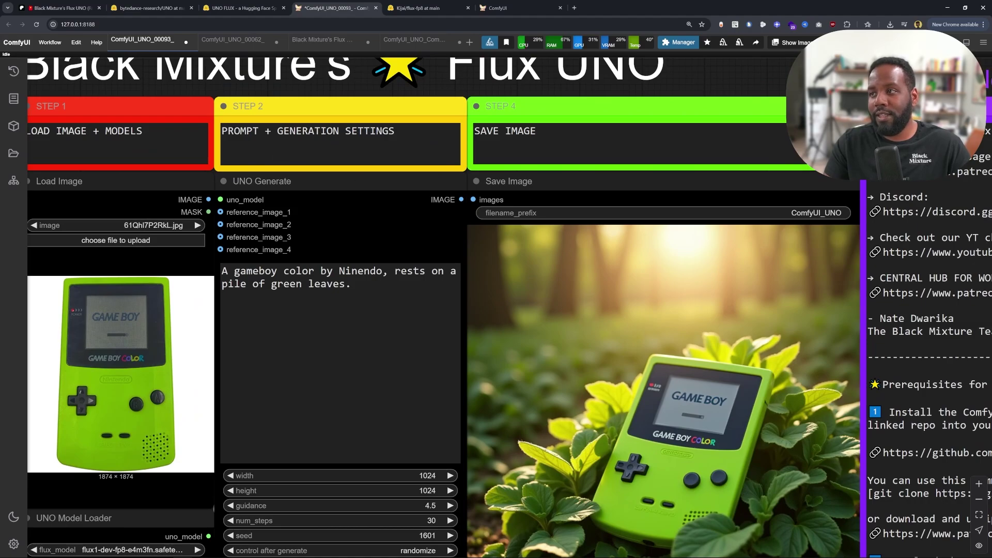
{"action": "left_click_drag", "start_coordinate": [297, 302], "coordinate": [286, 260]}
{"action": "left_click_drag", "start_coordinate": [345, 241], "coordinate": [246, 275]}
{"action": "left_click", "coordinate": [330, 244]}
{"action": "scroll", "coordinate": [490, 318], "scroll_direction": "up", "scroll_amount": 1}
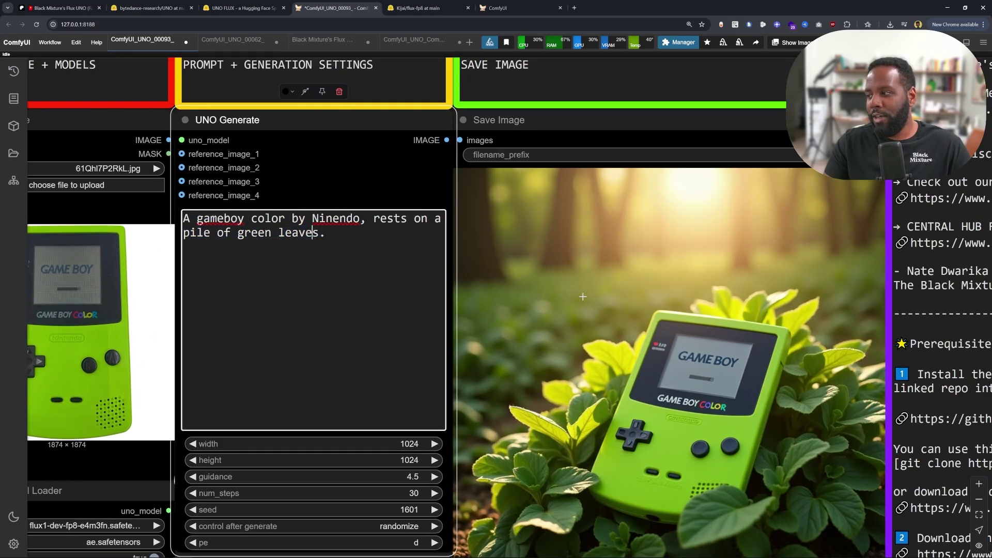
{"action": "scroll", "coordinate": [583, 297], "scroll_direction": "up", "scroll_amount": 1}
{"action": "left_click_drag", "start_coordinate": [291, 211], "coordinate": [336, 211]}
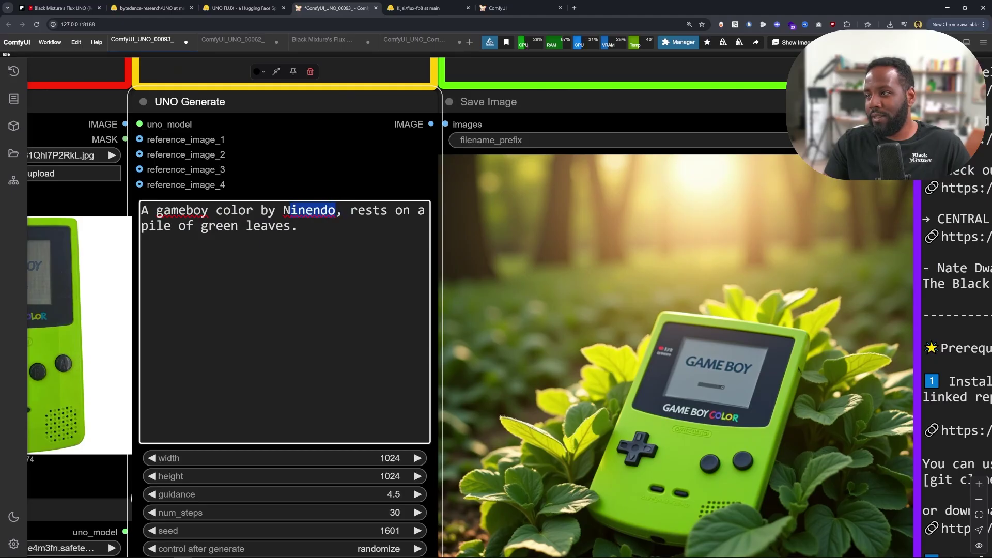
{"action": "left_click", "coordinate": [335, 211]}
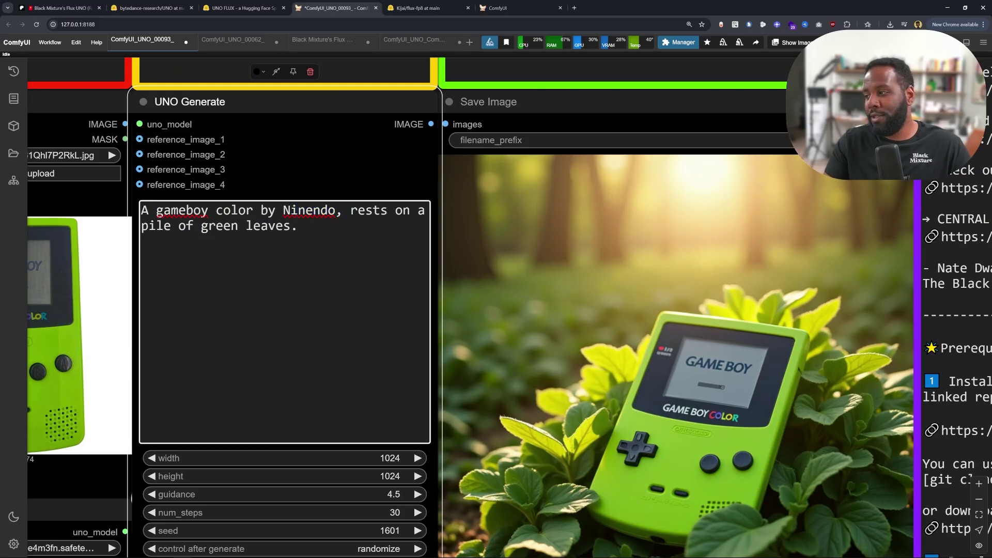
{"action": "scroll", "coordinate": [504, 375], "scroll_direction": "down", "scroll_amount": 2}
{"action": "scroll", "coordinate": [552, 427], "scroll_direction": "down", "scroll_amount": 1}
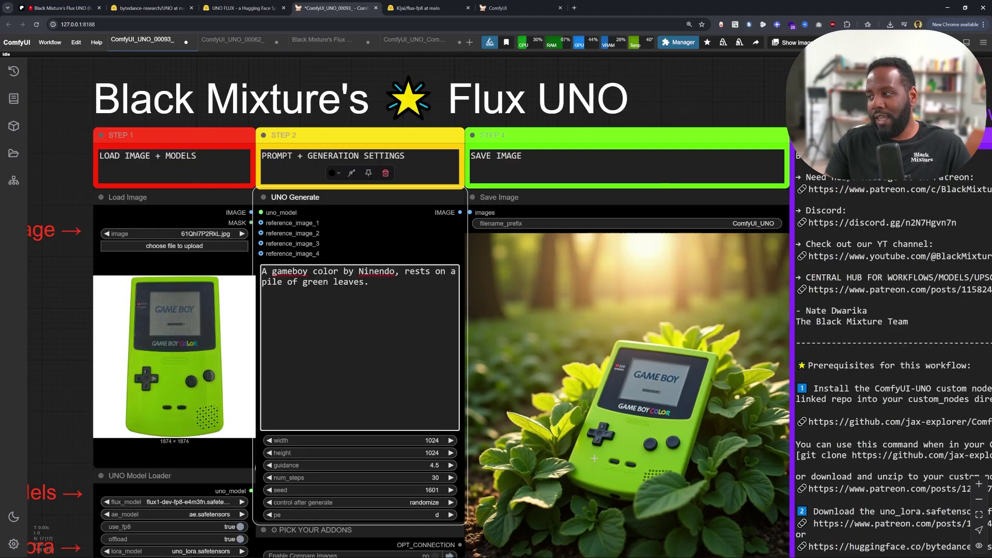
{"action": "scroll", "coordinate": [635, 371], "scroll_direction": "down", "scroll_amount": 2}
{"action": "left_click_drag", "start_coordinate": [635, 371], "coordinate": [642, 184]}
{"action": "scroll", "coordinate": [519, 401], "scroll_direction": "up", "scroll_amount": 3}
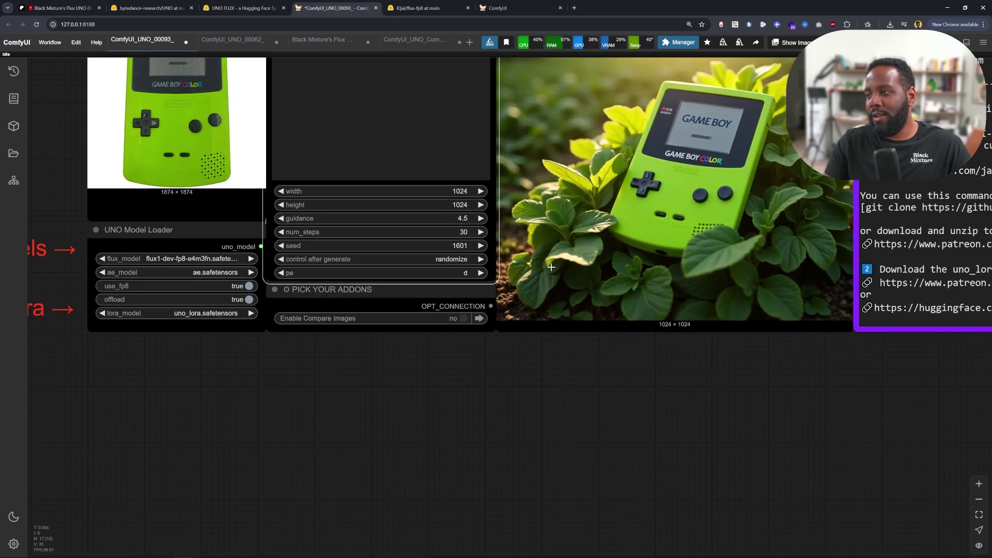
{"action": "left_click_drag", "start_coordinate": [474, 212], "coordinate": [526, 296]}
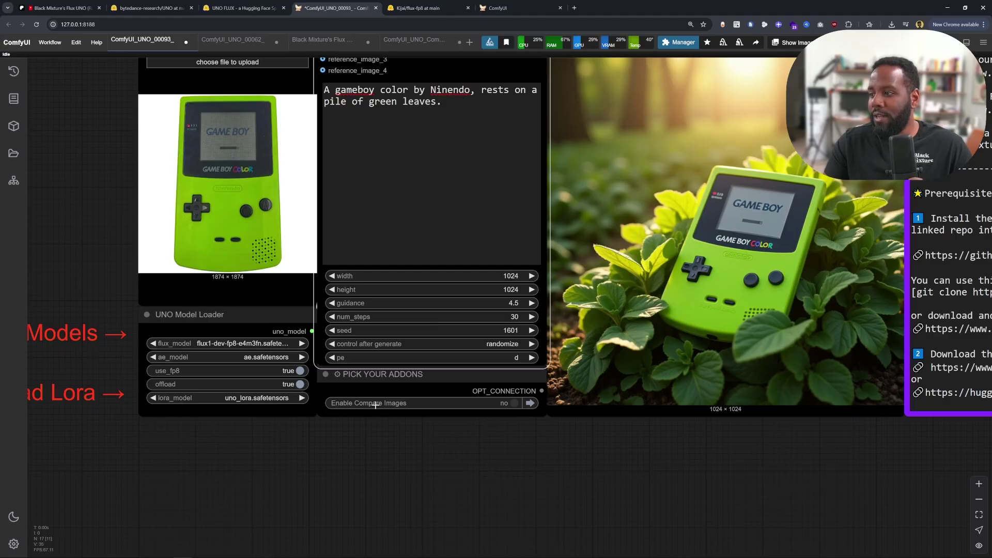
{"action": "scroll", "coordinate": [454, 379], "scroll_direction": "up", "scroll_amount": 2}
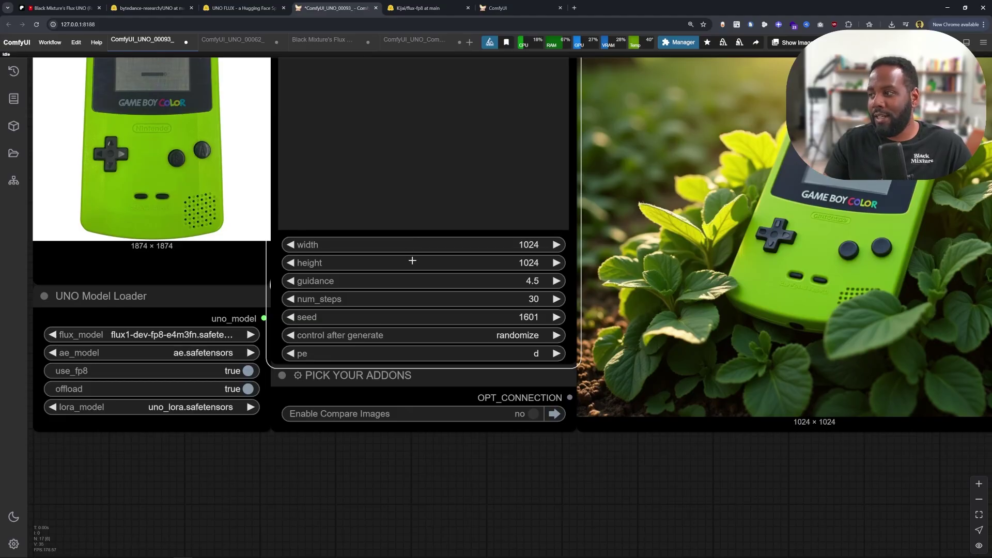
{"action": "scroll", "coordinate": [412, 260], "scroll_direction": "up", "scroll_amount": 3}
{"action": "scroll", "coordinate": [581, 313], "scroll_direction": "up", "scroll_amount": 3}
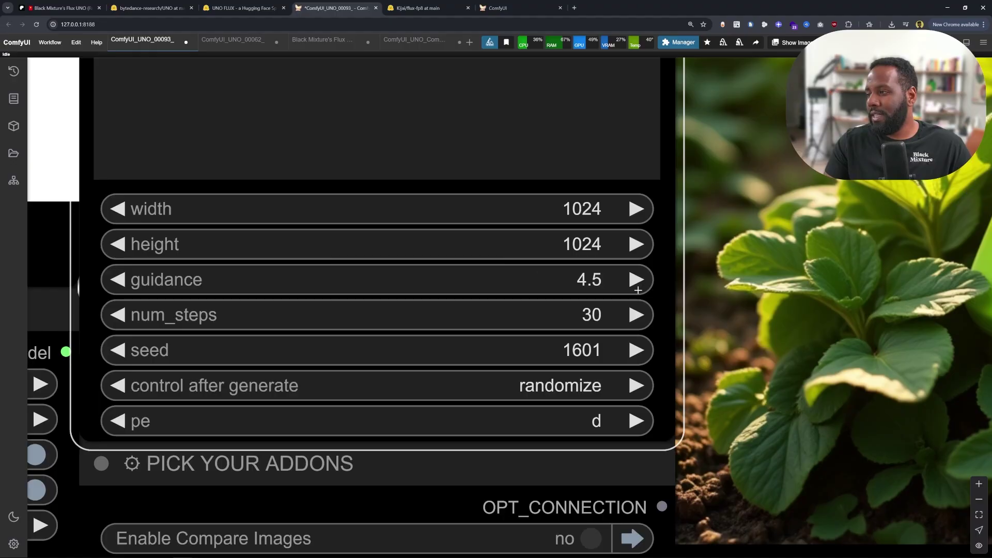
{"action": "scroll", "coordinate": [582, 287], "scroll_direction": "down", "scroll_amount": 12}
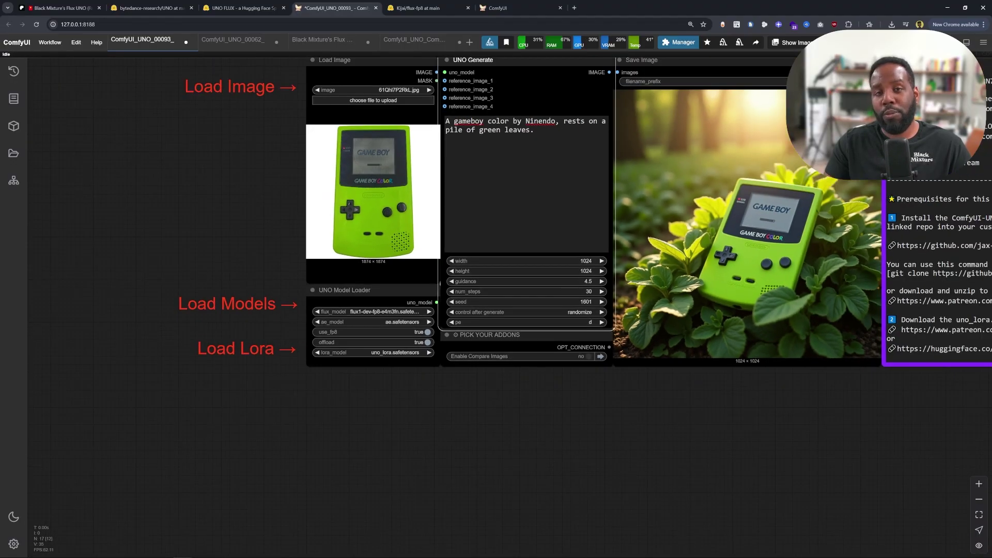
{"action": "left_click_drag", "start_coordinate": [582, 393], "coordinate": [540, 466]}
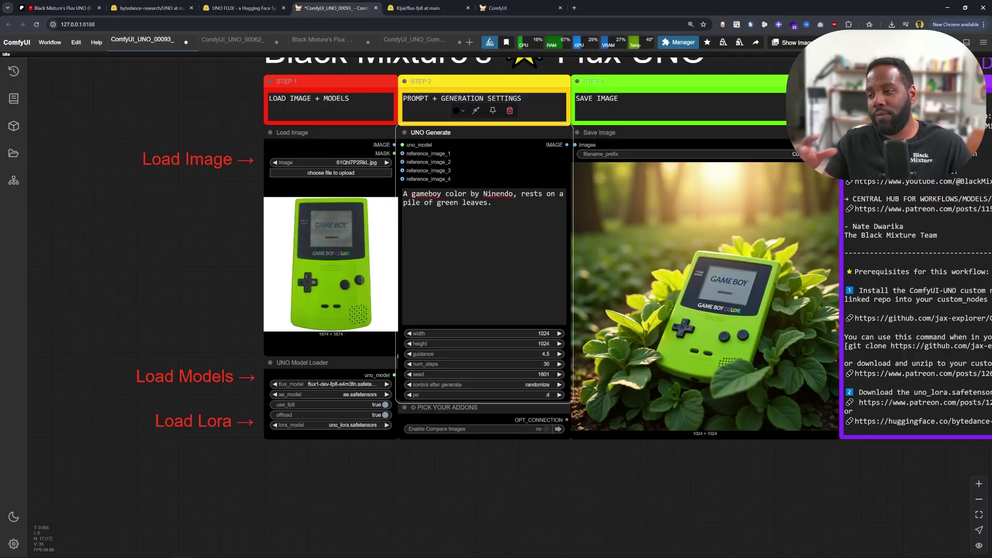
{"action": "scroll", "coordinate": [297, 321], "scroll_direction": "up", "scroll_amount": 3}
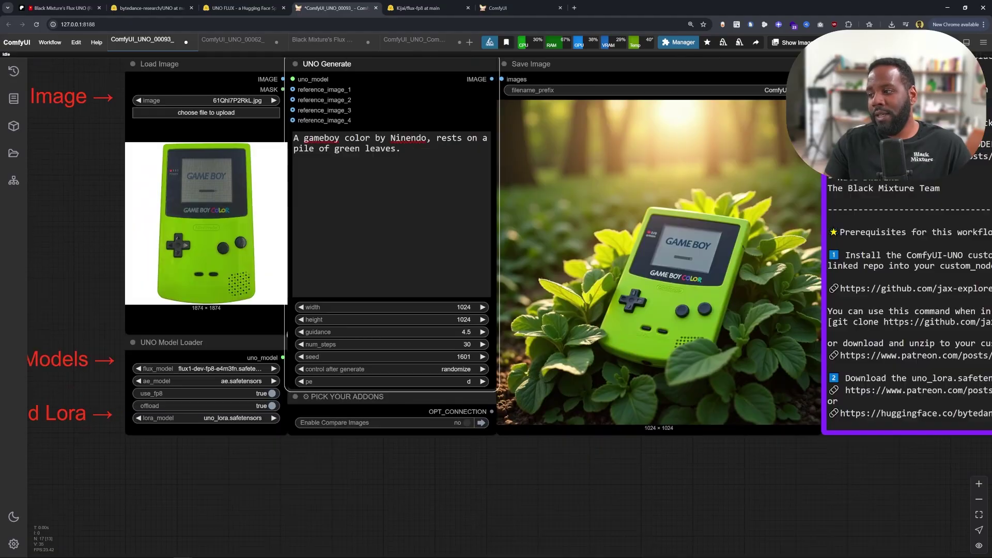
{"action": "scroll", "coordinate": [383, 429], "scroll_direction": "up", "scroll_amount": 4}
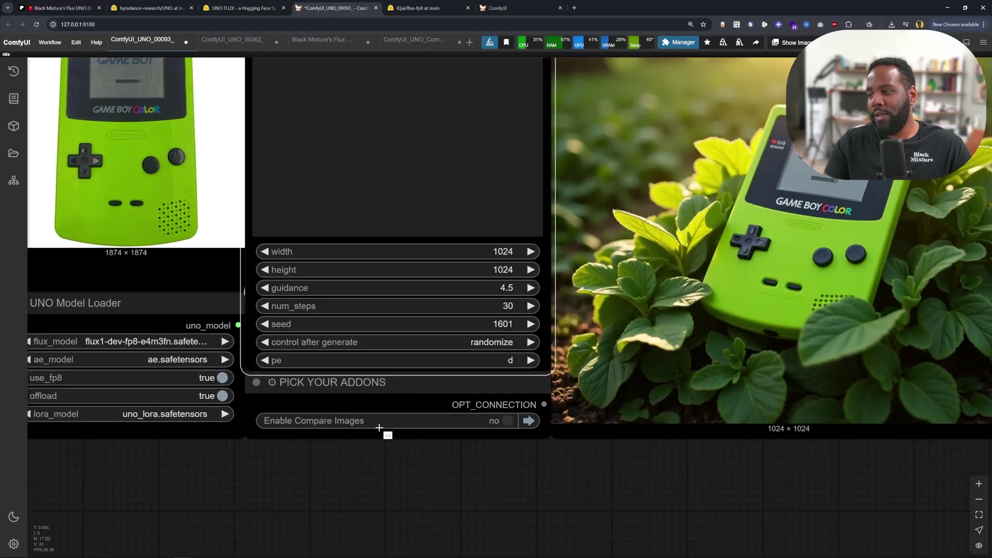
{"action": "left_click_drag", "start_coordinate": [383, 418], "coordinate": [403, 417]}
{"action": "scroll", "coordinate": [401, 257], "scroll_direction": "up", "scroll_amount": 5}
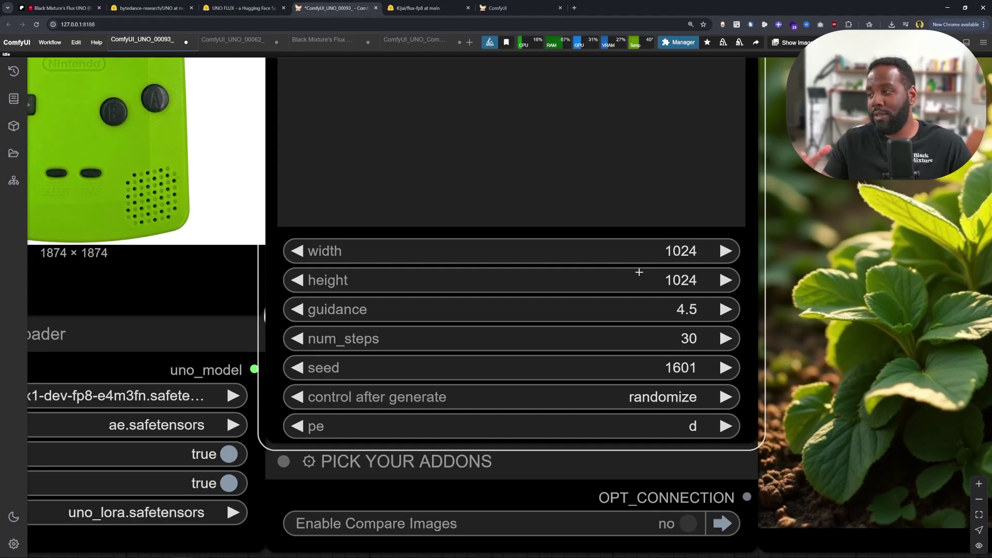
{"action": "scroll", "coordinate": [636, 283], "scroll_direction": "down", "scroll_amount": 3}
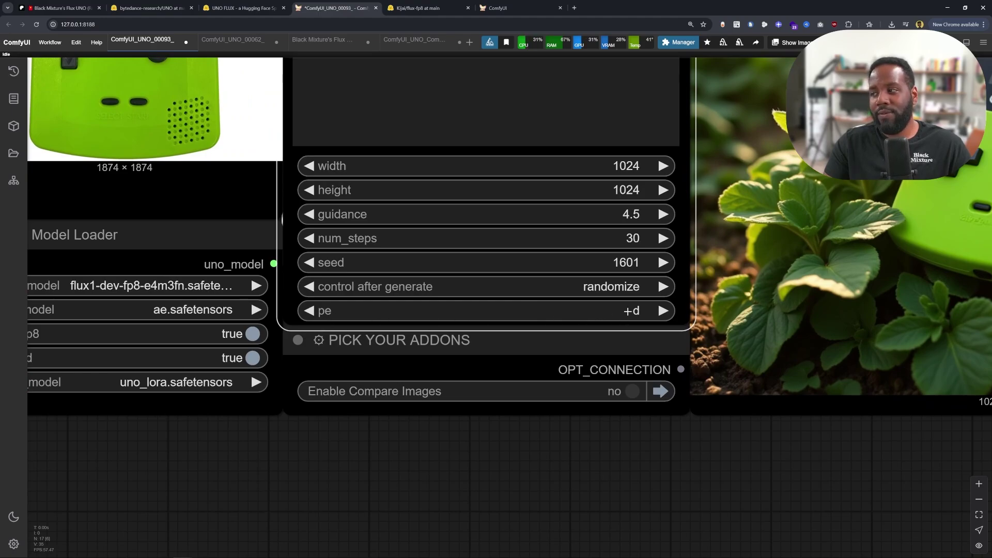
{"action": "left_click", "coordinate": [629, 311]}
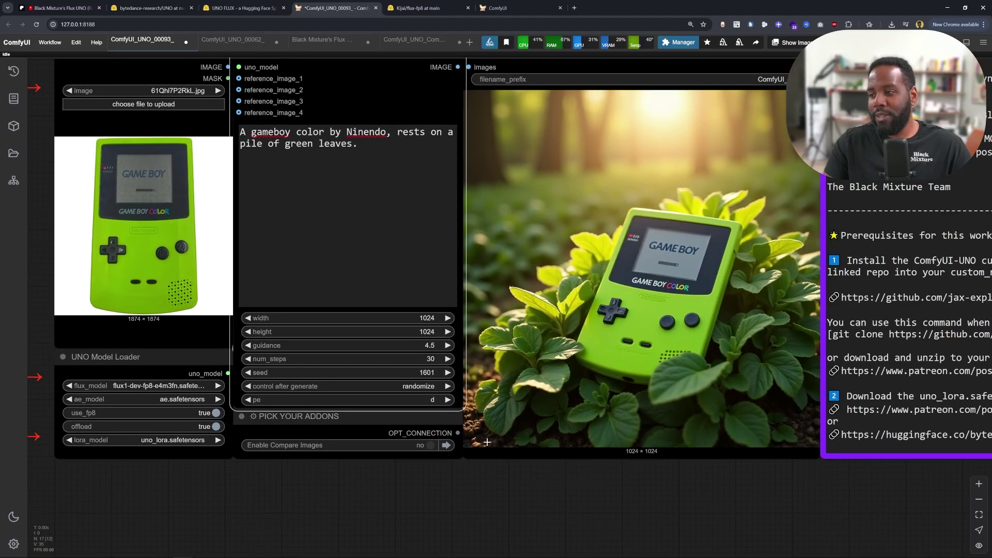
{"action": "scroll", "coordinate": [345, 445], "scroll_direction": "up", "scroll_amount": 6}
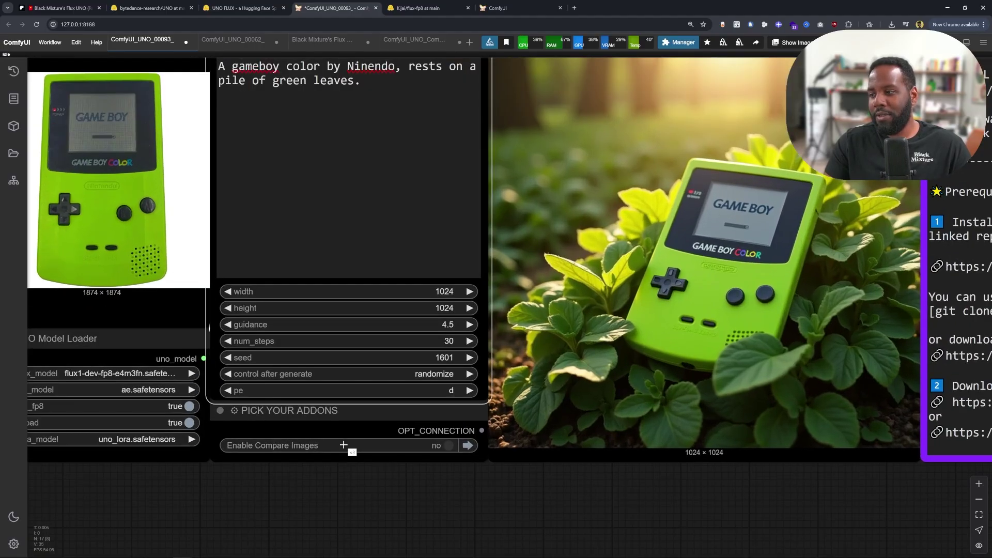
{"action": "left_click_drag", "start_coordinate": [310, 423], "coordinate": [318, 375]}
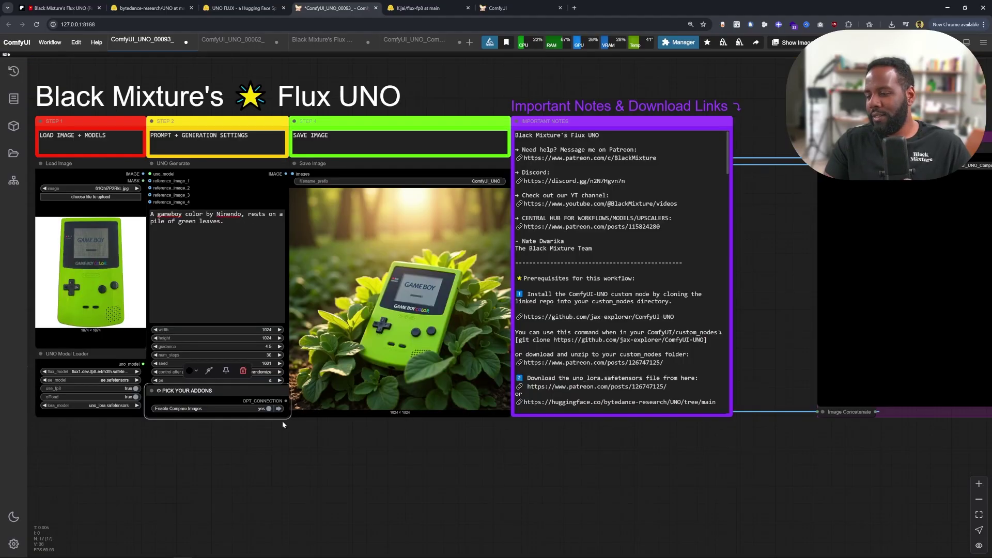
{"action": "left_click_drag", "start_coordinate": [270, 412], "coordinate": [102, 410]}
{"action": "left_click_drag", "start_coordinate": [656, 357], "coordinate": [158, 368]}
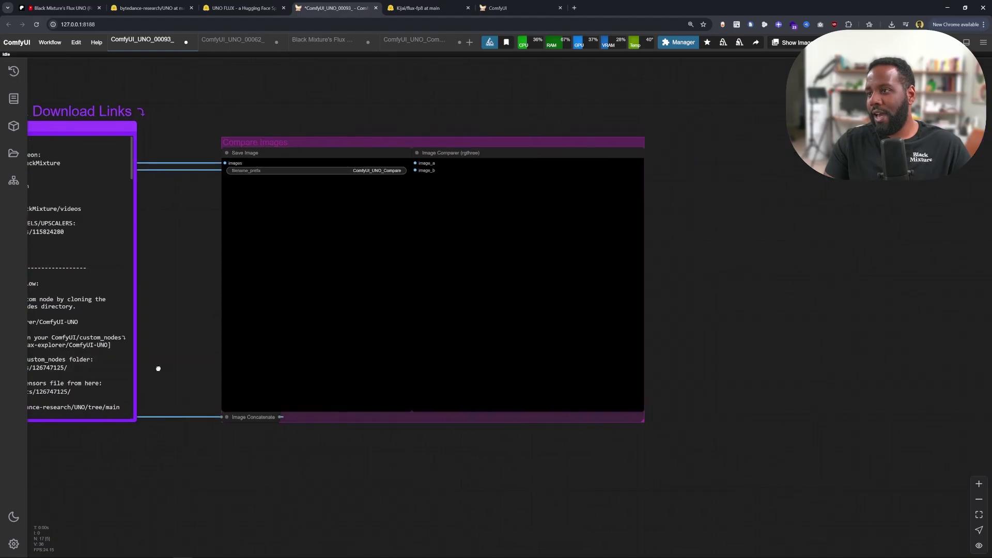
{"action": "scroll", "coordinate": [260, 261], "scroll_direction": "up", "scroll_amount": 2}
{"action": "scroll", "coordinate": [261, 260], "scroll_direction": "up", "scroll_amount": 2}
{"action": "scroll", "coordinate": [295, 300], "scroll_direction": "down", "scroll_amount": 2}
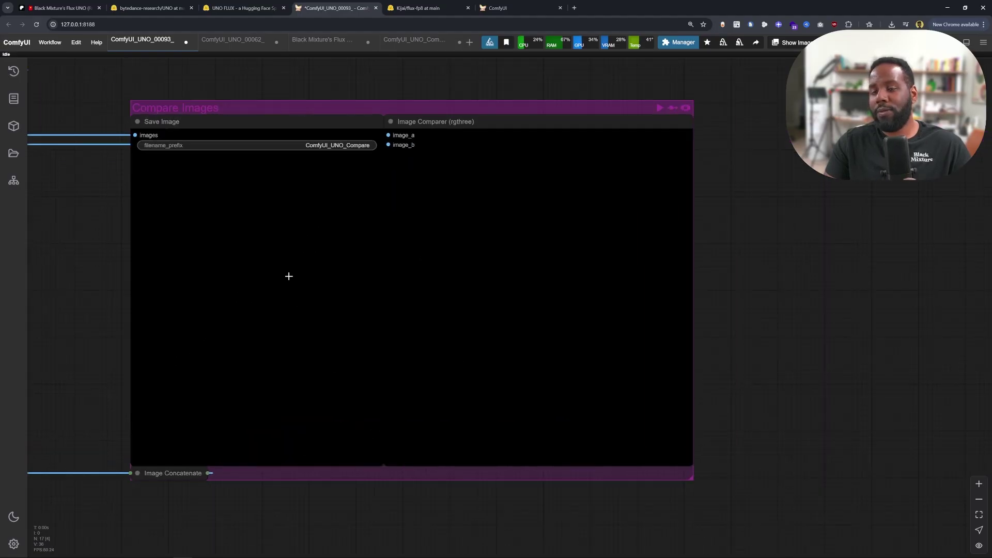
{"action": "left_click_drag", "start_coordinate": [141, 274], "coordinate": [328, 275]}
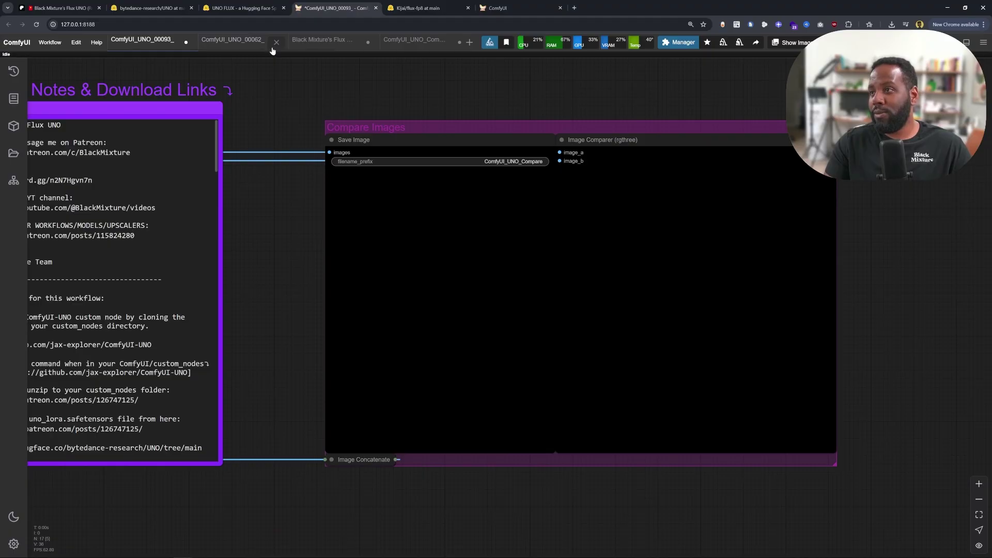
{"action": "left_click", "coordinate": [59, 8]}
{"action": "scroll", "coordinate": [386, 249], "scroll_direction": "down", "scroll_amount": 12}
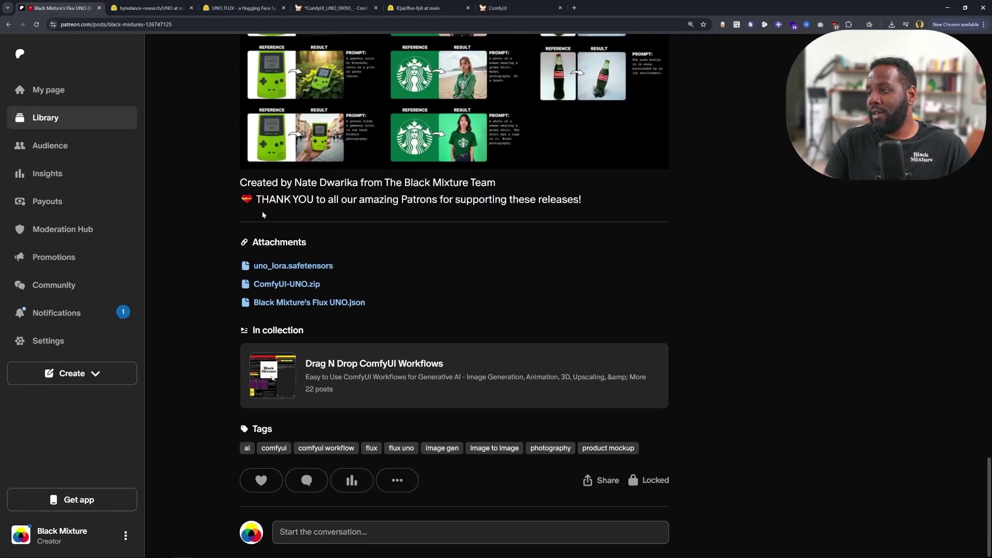
{"action": "scroll", "coordinate": [290, 144], "scroll_direction": "up", "scroll_amount": 10}
{"action": "scroll", "coordinate": [258, 233], "scroll_direction": "down", "scroll_amount": 8}
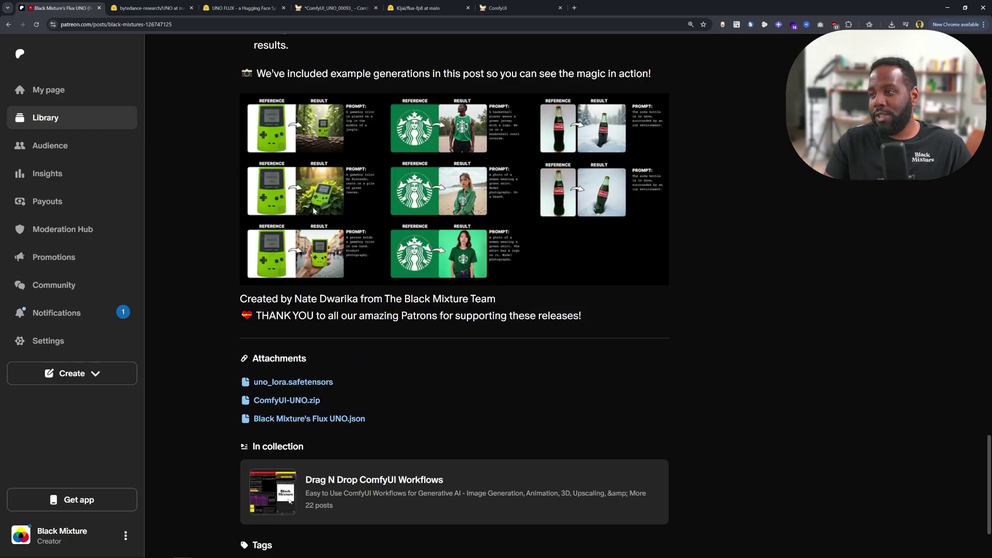
{"action": "left_click", "coordinate": [150, 8]}
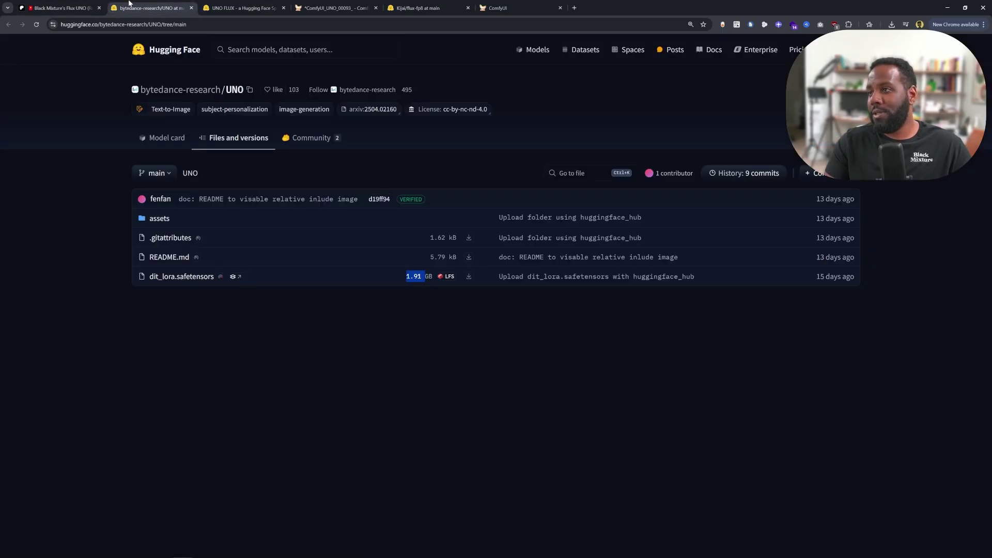
{"action": "left_click", "coordinate": [336, 8]}
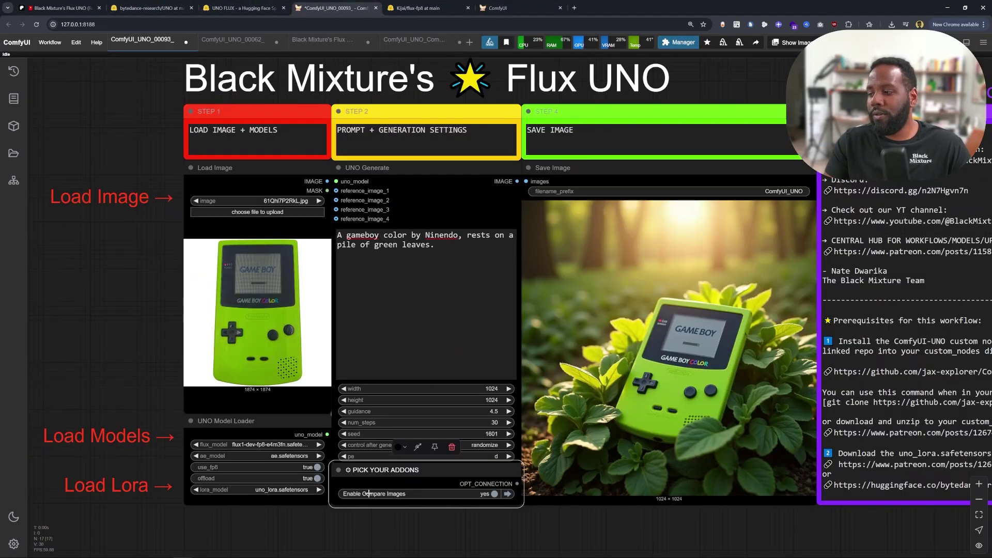
{"action": "left_click", "coordinate": [442, 521]}
{"action": "left_click_drag", "start_coordinate": [504, 448], "coordinate": [447, 416]}
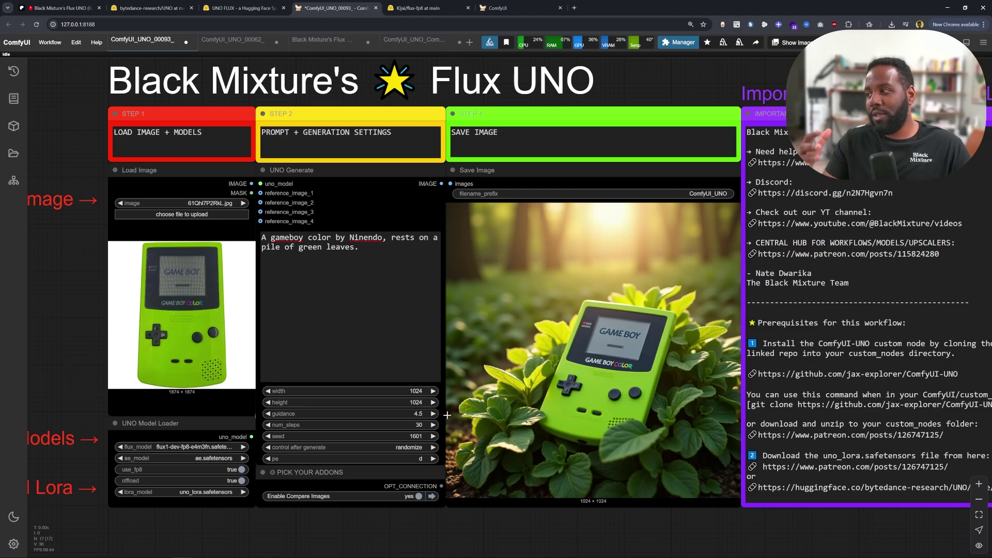
{"action": "scroll", "coordinate": [195, 305], "scroll_direction": "up", "scroll_amount": 3}
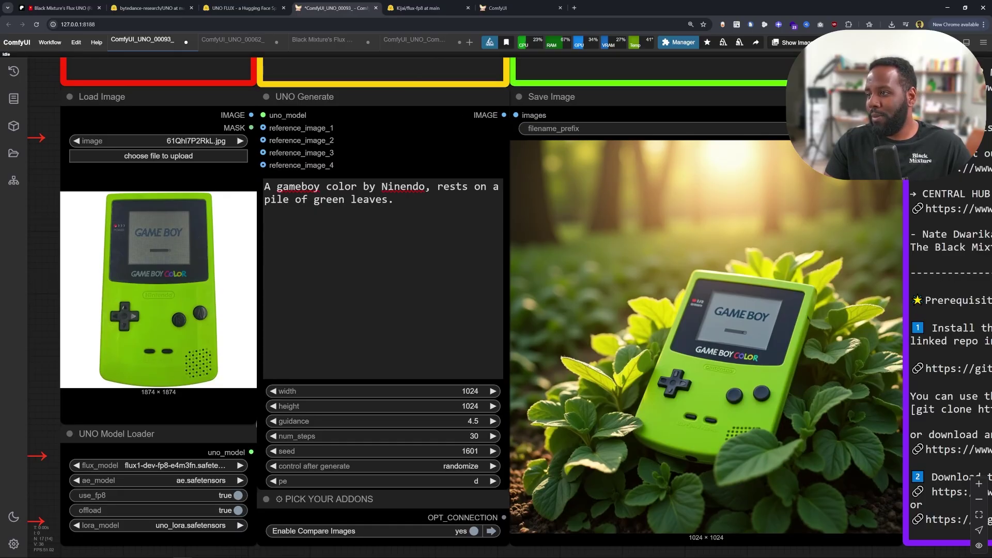
{"action": "left_click", "coordinate": [673, 213]}
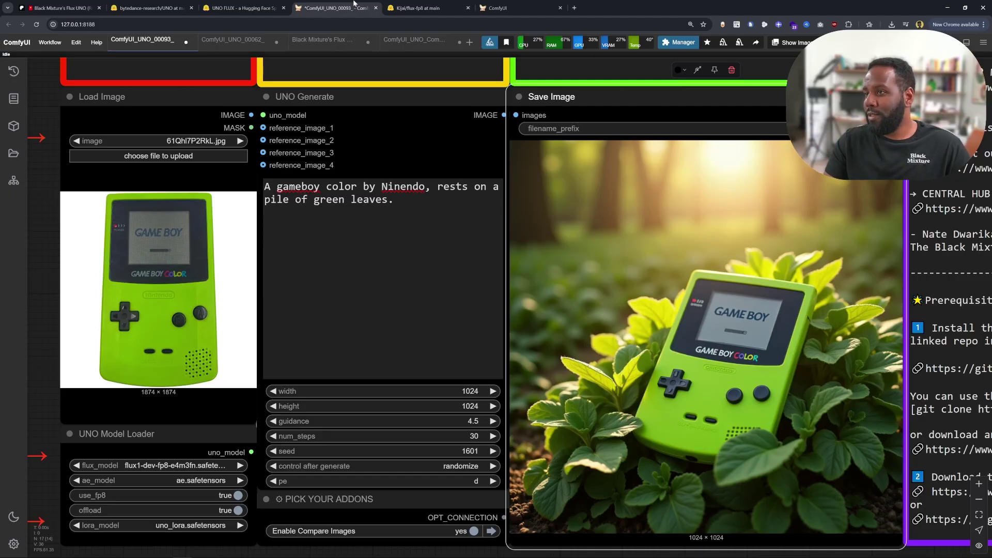
{"action": "left_click", "coordinate": [60, 8]}
Open the linked Wan2.1 Generation Suite post in a new tab and view it.
{"action": "scroll", "coordinate": [353, 195], "scroll_direction": "up", "scroll_amount": 10}
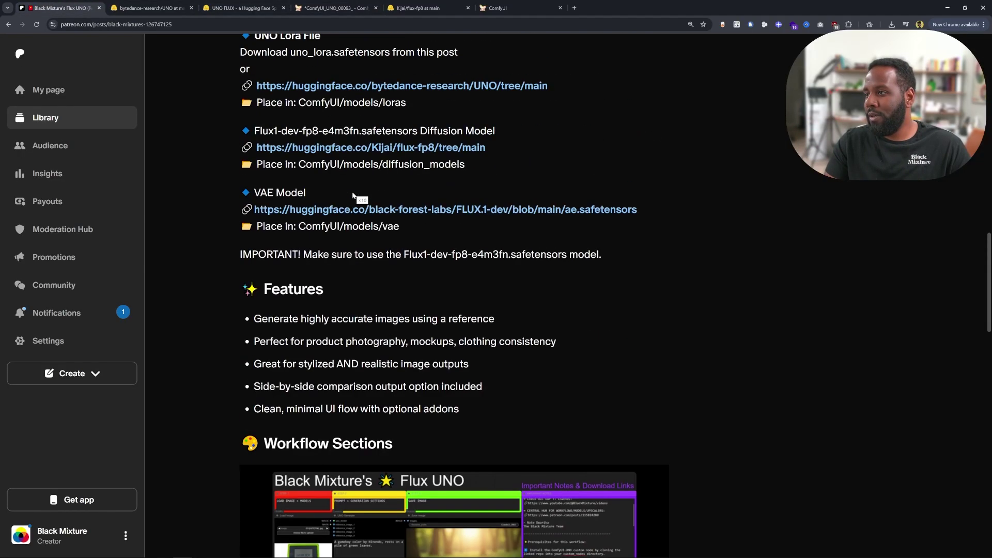
{"action": "scroll", "coordinate": [353, 195], "scroll_direction": "up", "scroll_amount": 5}
{"action": "scroll", "coordinate": [353, 196], "scroll_direction": "down", "scroll_amount": 1}
{"action": "middle_click", "coordinate": [473, 506]}
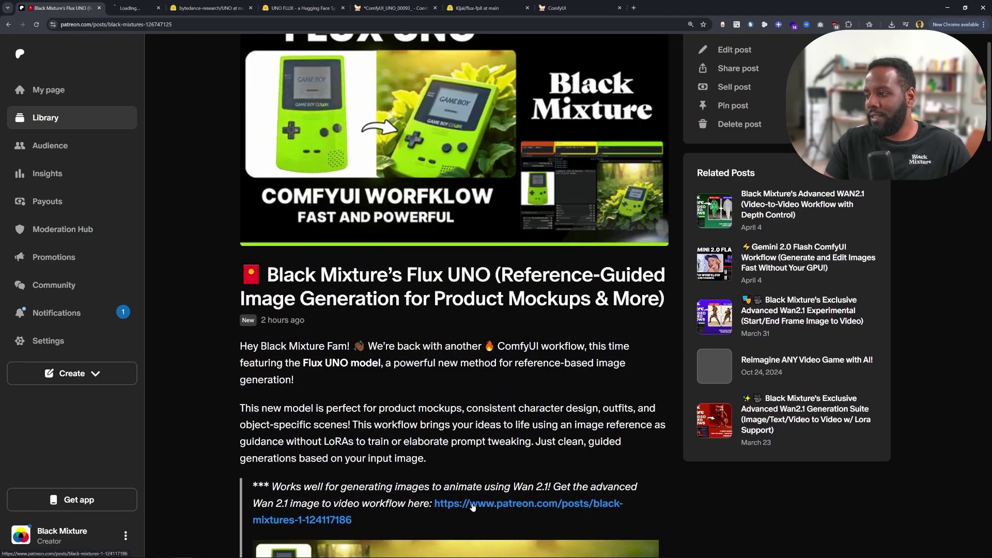
{"action": "key", "text": "ctrl+Tab"}
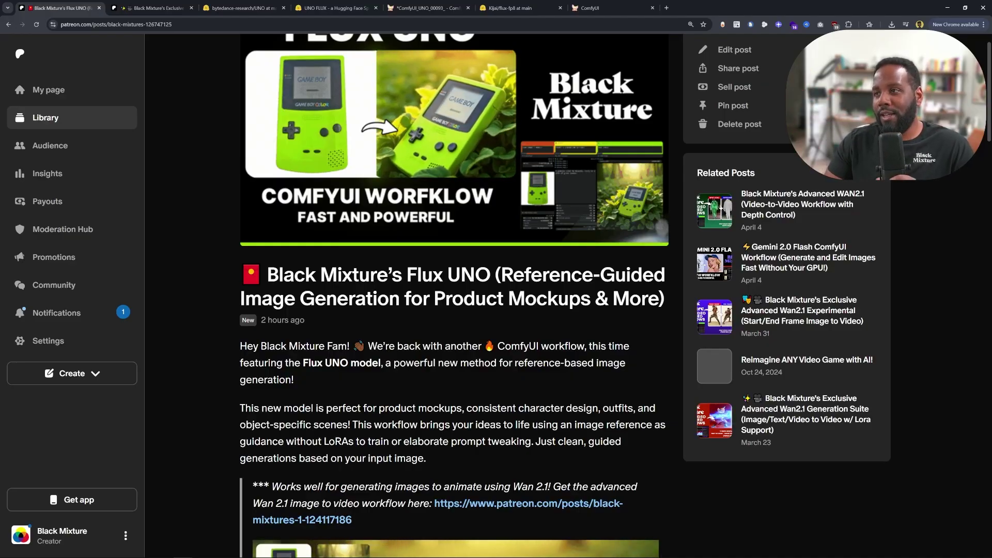
{"action": "scroll", "coordinate": [566, 170], "scroll_direction": "up", "scroll_amount": 1}
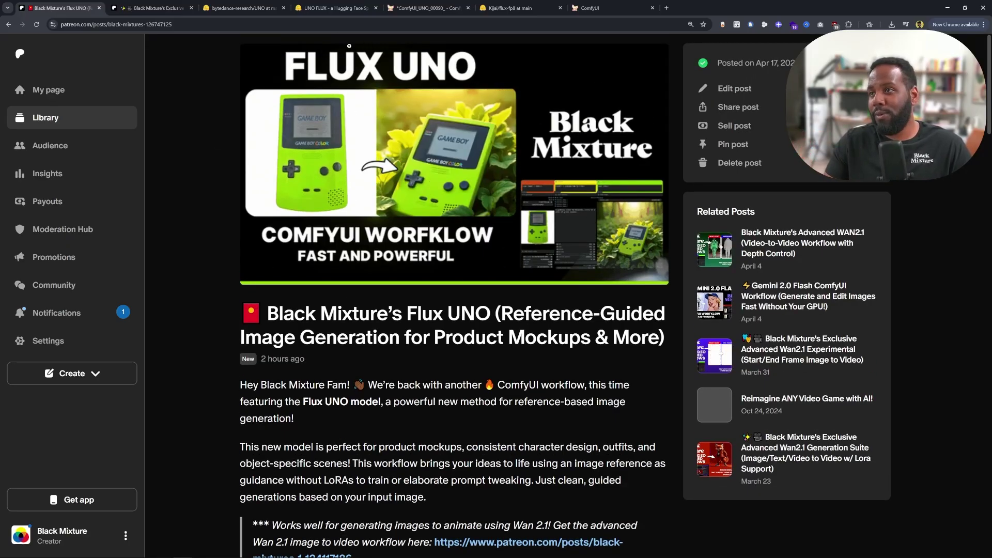
Look over the Wan2.1 post once more, then go back to the Flux UNO post.
{"action": "left_click", "coordinate": [150, 4]}
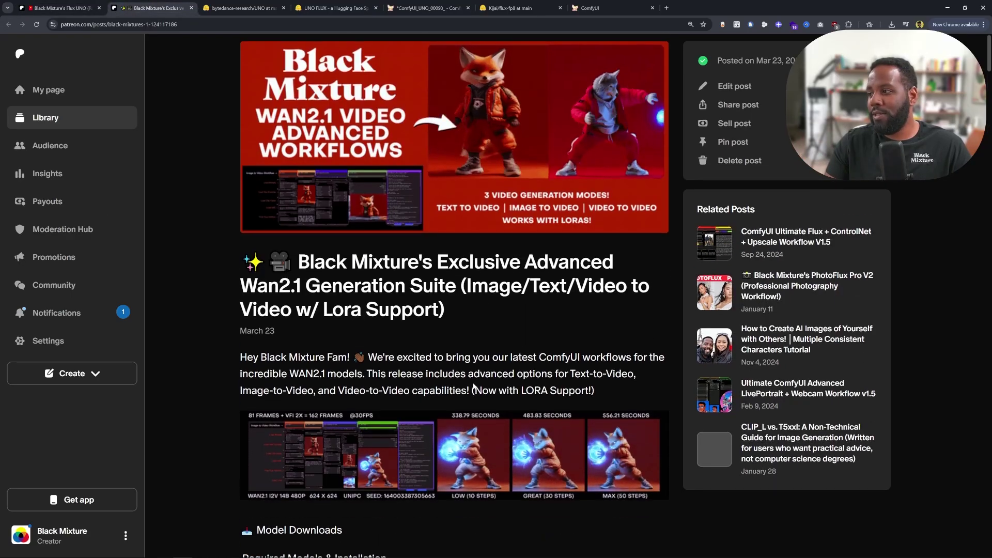
{"action": "scroll", "coordinate": [478, 209], "scroll_direction": "down", "scroll_amount": 1}
{"action": "scroll", "coordinate": [478, 209], "scroll_direction": "up", "scroll_amount": 1}
{"action": "scroll", "coordinate": [478, 209], "scroll_direction": "down", "scroll_amount": 15}
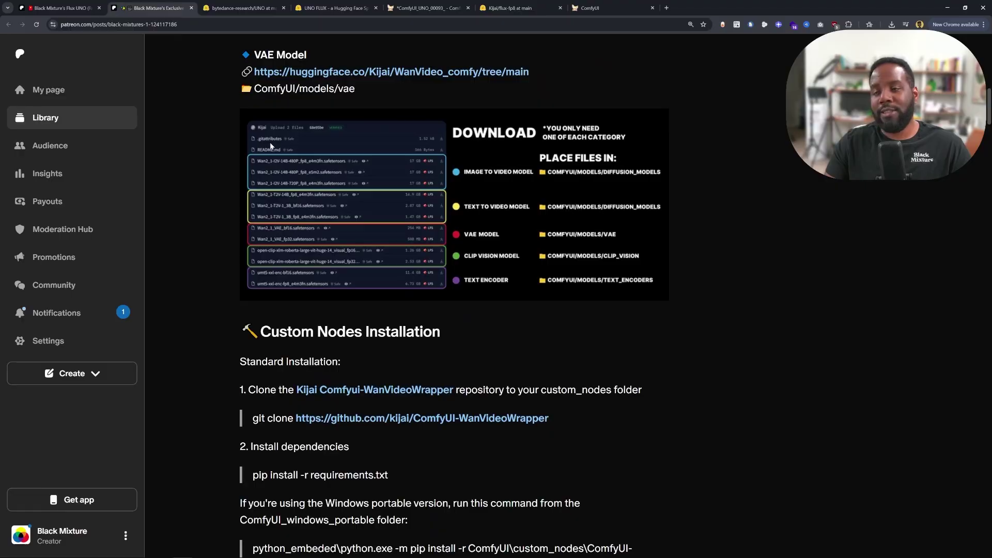
{"action": "left_click", "coordinate": [103, 4]}
{"action": "scroll", "coordinate": [432, 288], "scroll_direction": "down", "scroll_amount": 8}
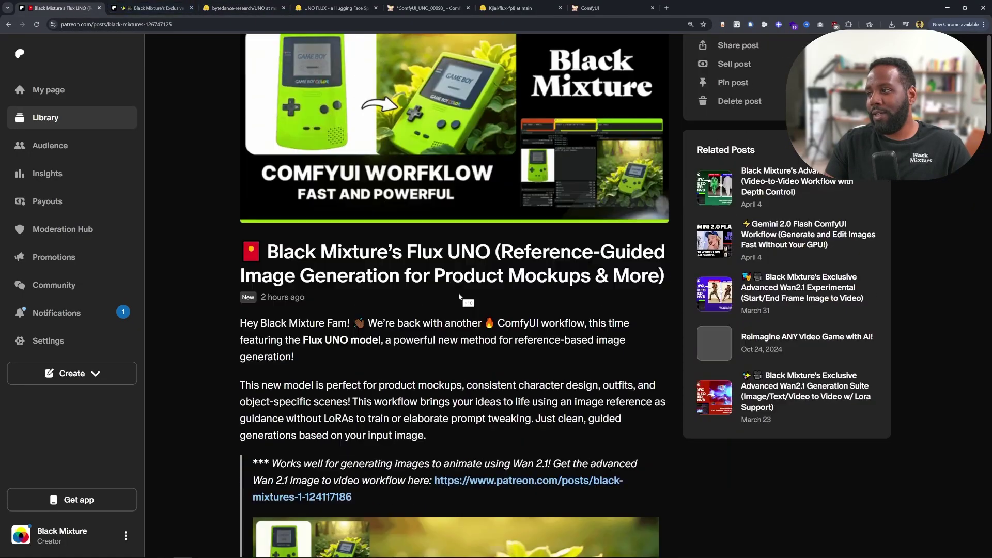
{"action": "scroll", "coordinate": [432, 287], "scroll_direction": "up", "scroll_amount": 8}
{"action": "scroll", "coordinate": [433, 290], "scroll_direction": "down", "scroll_amount": 7}
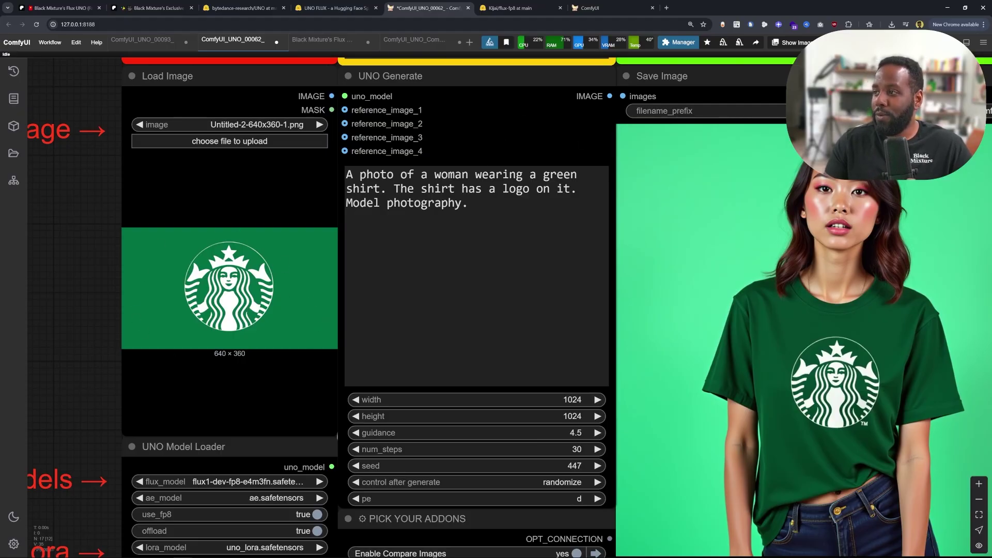
{"action": "left_click_drag", "start_coordinate": [400, 189], "coordinate": [584, 188]}
{"action": "left_click", "coordinate": [469, 204]}
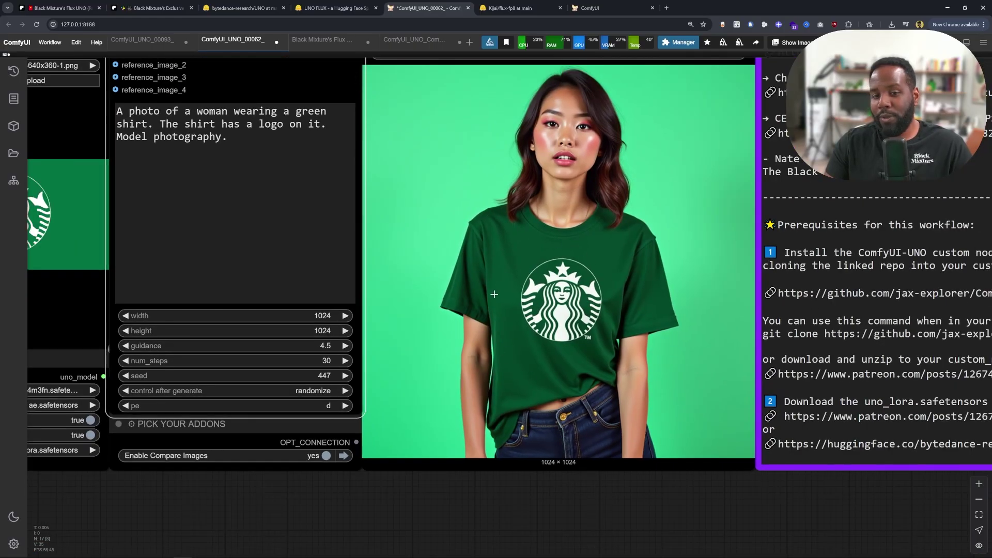
{"action": "left_click_drag", "start_coordinate": [470, 263], "coordinate": [601, 286]}
{"action": "scroll", "coordinate": [618, 358], "scroll_direction": "up", "scroll_amount": 5}
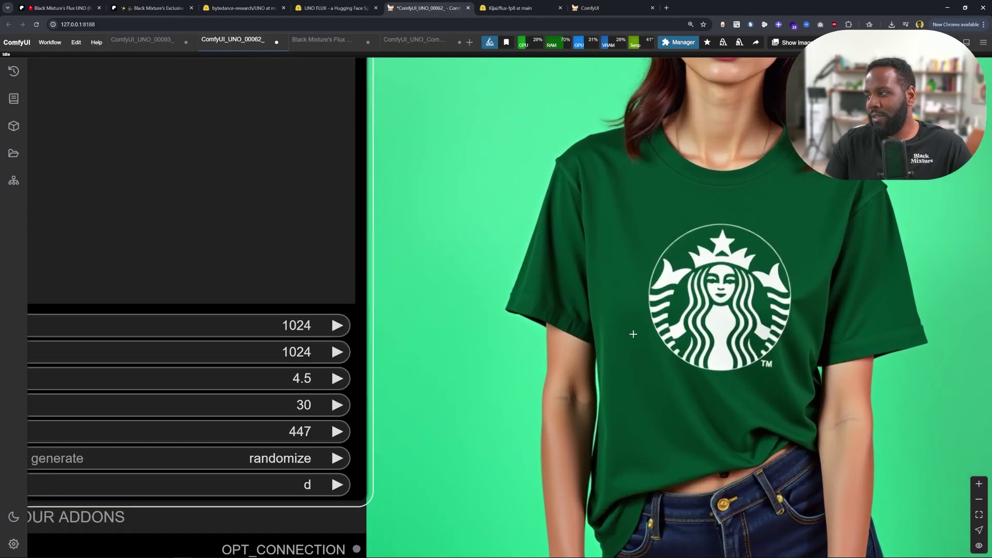
{"action": "scroll", "coordinate": [667, 345], "scroll_direction": "up", "scroll_amount": 5}
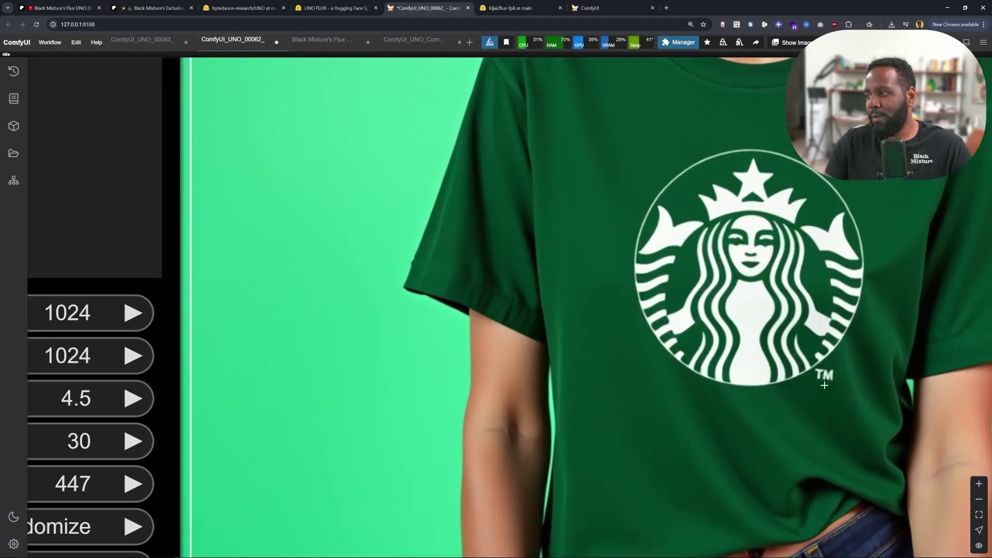
{"action": "left_click_drag", "start_coordinate": [824, 385], "coordinate": [935, 457]}
{"action": "scroll", "coordinate": [637, 369], "scroll_direction": "down", "scroll_amount": 7}
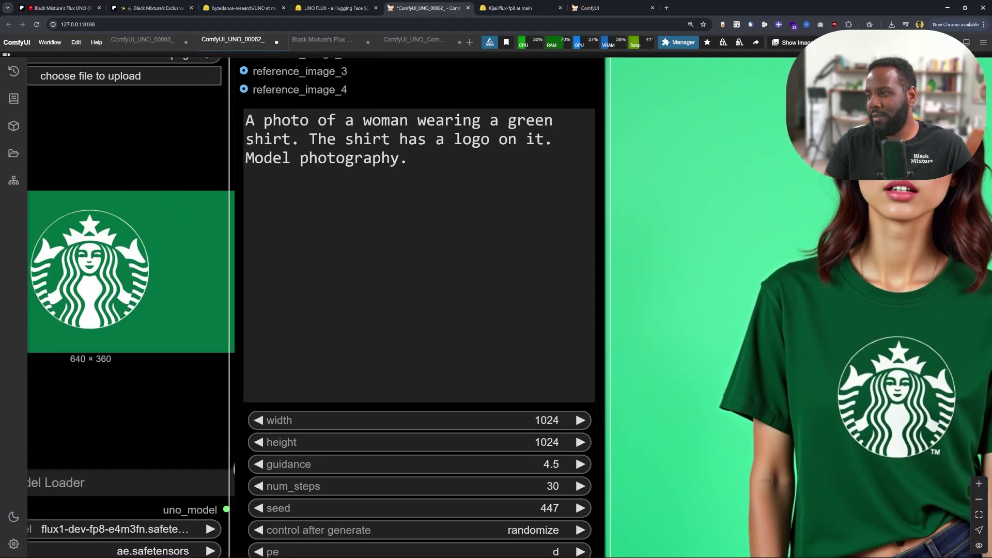
{"action": "scroll", "coordinate": [740, 324], "scroll_direction": "down", "scroll_amount": 3}
{"action": "left_click_drag", "start_coordinate": [740, 324], "coordinate": [555, 261]}
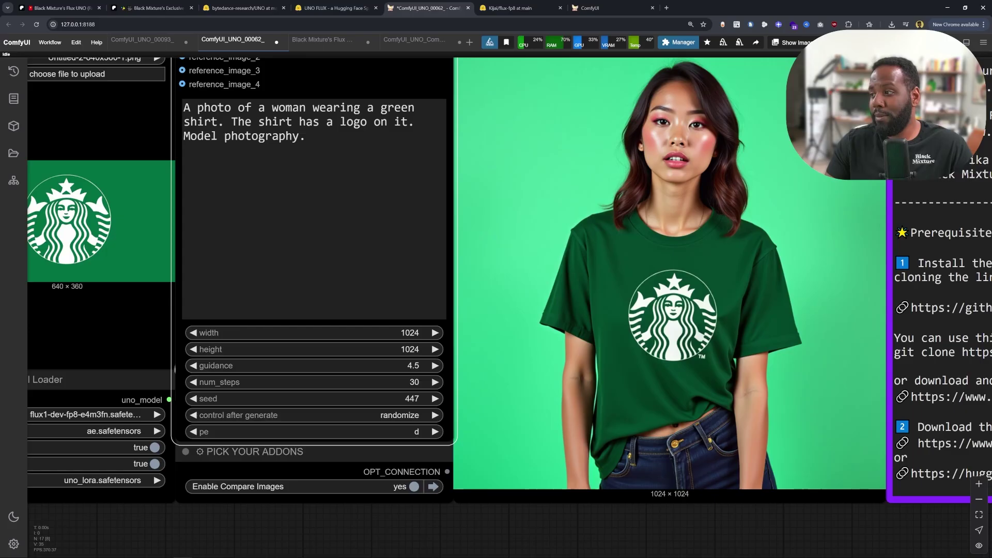
{"action": "left_click_drag", "start_coordinate": [589, 297], "coordinate": [687, 302]}
{"action": "scroll", "coordinate": [681, 319], "scroll_direction": "up", "scroll_amount": 3}
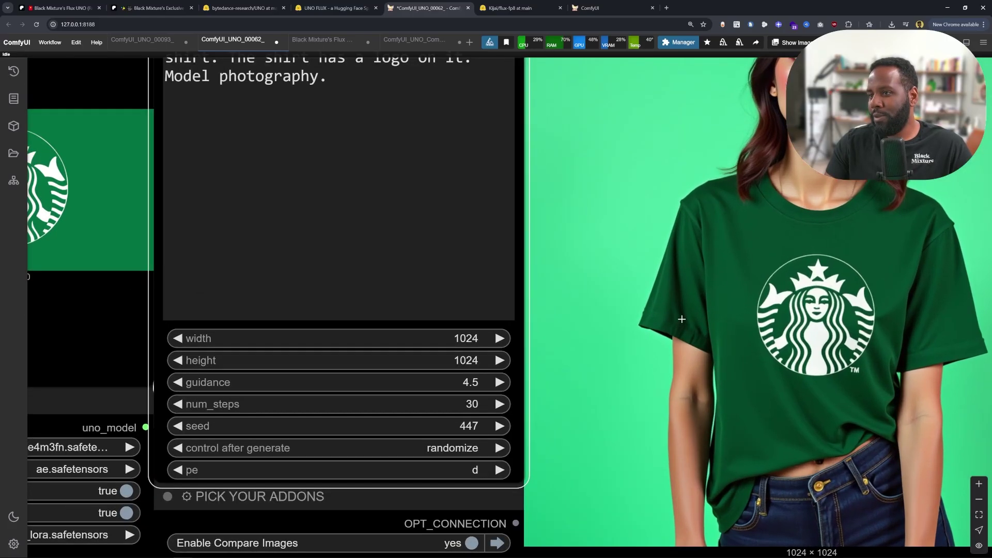
{"action": "mouse_move", "coordinate": [613, 297]}
{"action": "left_mouse_down"}
{"action": "mouse_move", "coordinate": [826, 333]}
{"action": "mouse_move", "coordinate": [624, 309]}
{"action": "left_mouse_up"}
{"action": "left_click_drag", "start_coordinate": [255, 205], "coordinate": [330, 213]}
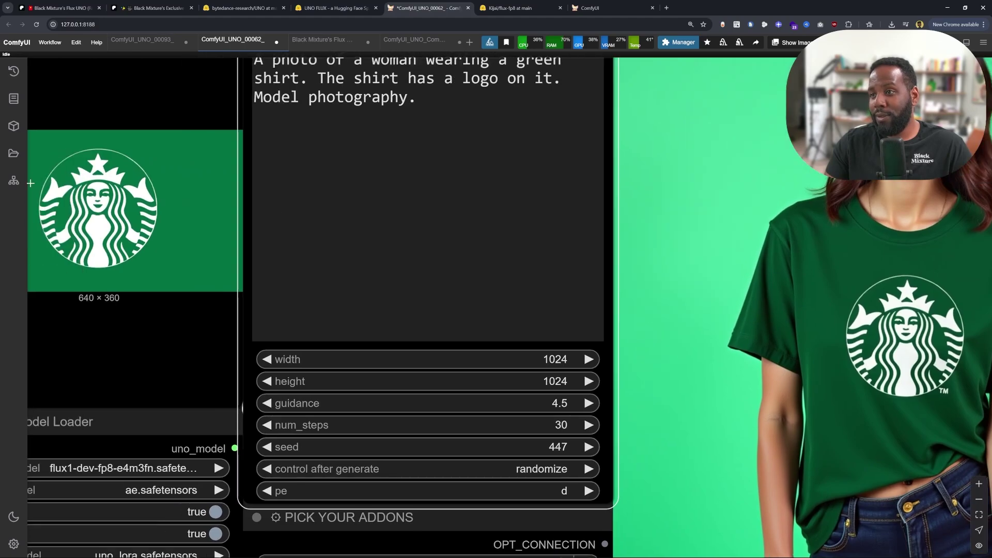
{"action": "scroll", "coordinate": [80, 156], "scroll_direction": "up", "scroll_amount": 11}
{"action": "scroll", "coordinate": [88, 176], "scroll_direction": "up", "scroll_amount": 4}
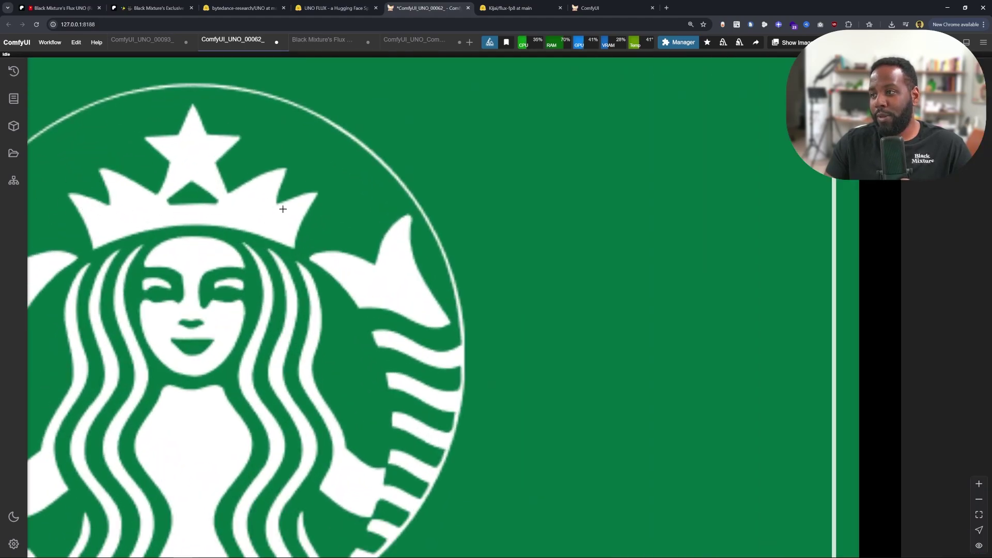
{"action": "scroll", "coordinate": [218, 178], "scroll_direction": "down", "scroll_amount": 4}
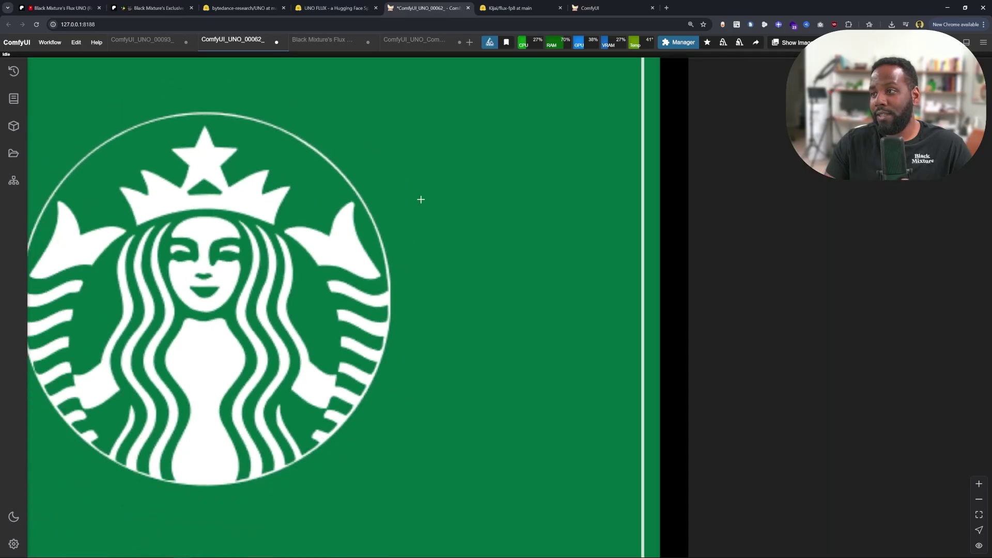
{"action": "scroll", "coordinate": [465, 202], "scroll_direction": "down", "scroll_amount": 5}
{"action": "left_click_drag", "start_coordinate": [620, 222], "coordinate": [196, 211]}
{"action": "left_click_drag", "start_coordinate": [775, 248], "coordinate": [104, 261]}
{"action": "left_click_drag", "start_coordinate": [568, 415], "coordinate": [507, 252]}
{"action": "scroll", "coordinate": [507, 250], "scroll_direction": "up", "scroll_amount": 5}
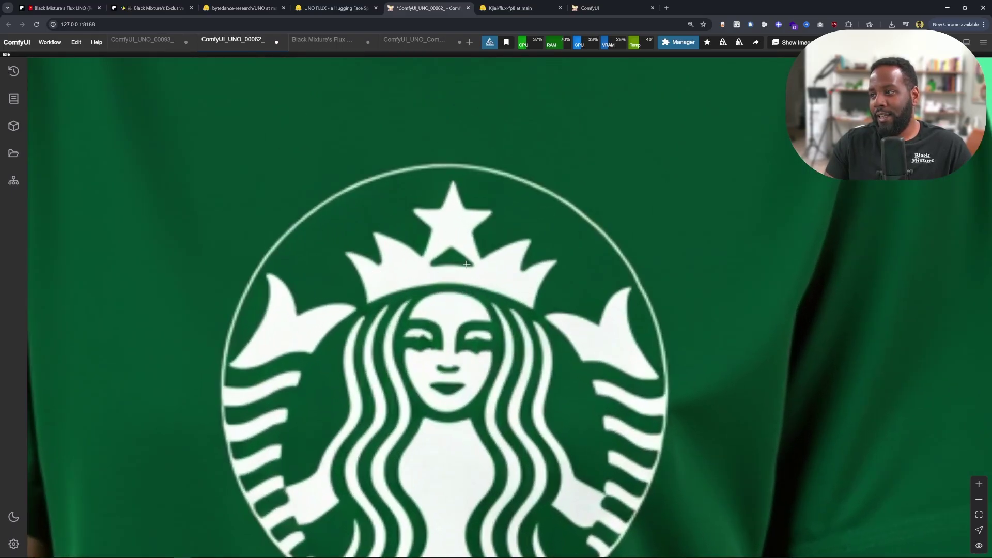
{"action": "scroll", "coordinate": [466, 265], "scroll_direction": "down", "scroll_amount": 12}
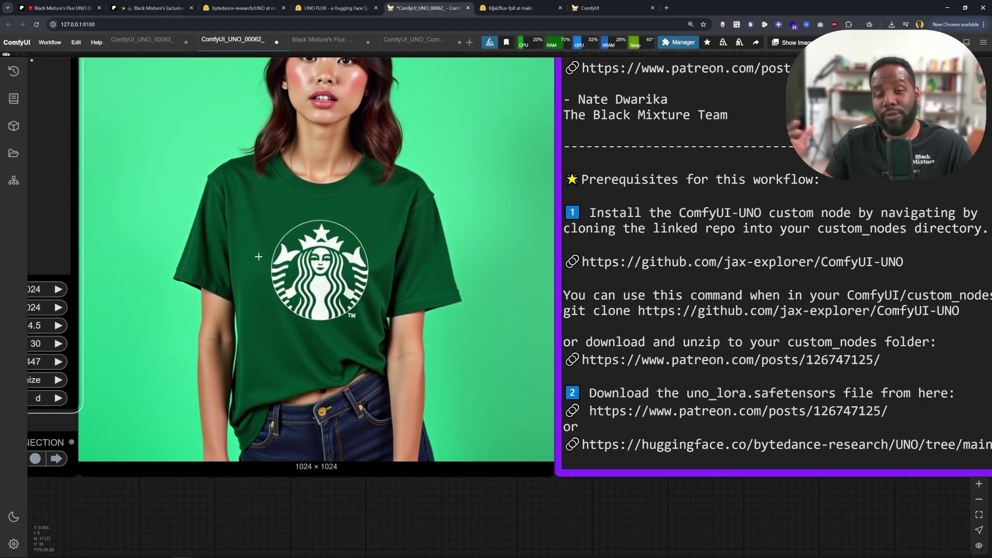
{"action": "left_click_drag", "start_coordinate": [213, 127], "coordinate": [564, 222]}
{"action": "scroll", "coordinate": [572, 253], "scroll_direction": "down", "scroll_amount": 3}
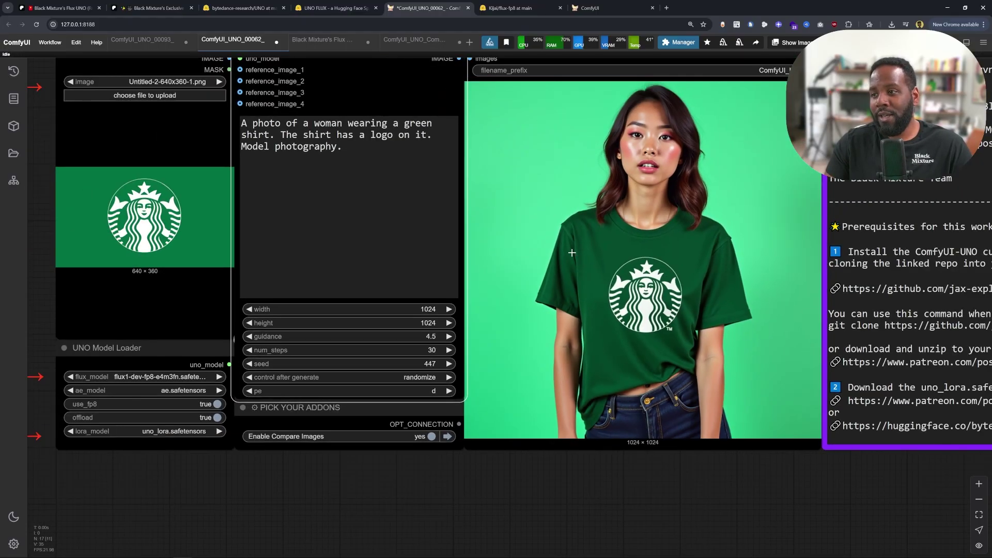
{"action": "scroll", "coordinate": [133, 220], "scroll_direction": "up", "scroll_amount": 15}
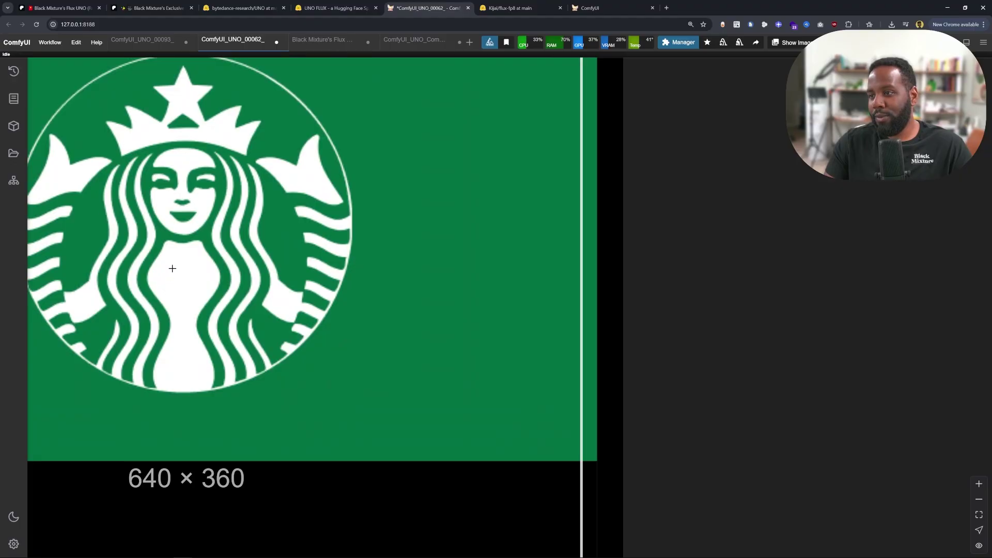
{"action": "scroll", "coordinate": [457, 298], "scroll_direction": "down", "scroll_amount": 4}
{"action": "left_click_drag", "start_coordinate": [724, 292], "coordinate": [57, 185]}
{"action": "left_click_drag", "start_coordinate": [791, 365], "coordinate": [268, 265]}
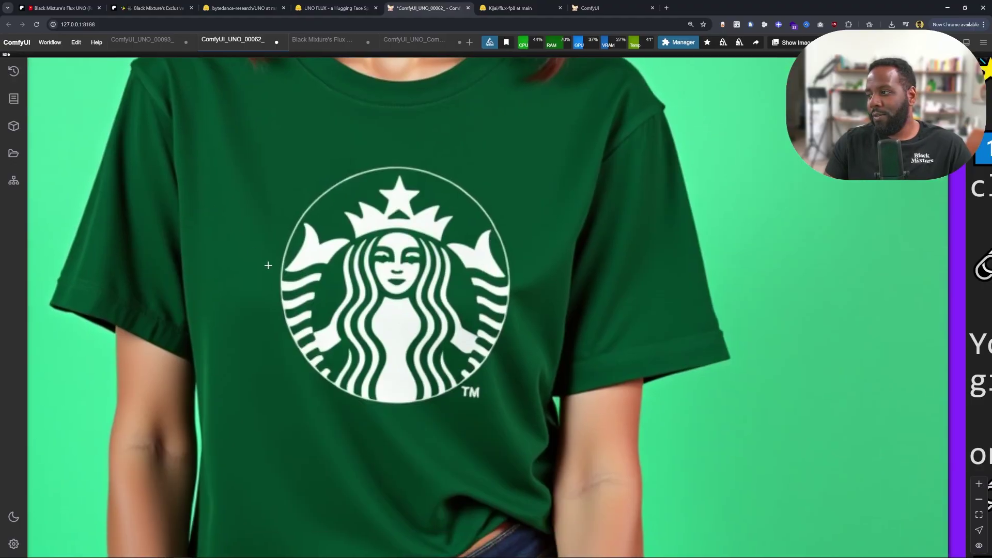
{"action": "scroll", "coordinate": [268, 265], "scroll_direction": "up", "scroll_amount": 4}
{"action": "scroll", "coordinate": [471, 354], "scroll_direction": "down", "scroll_amount": 10}
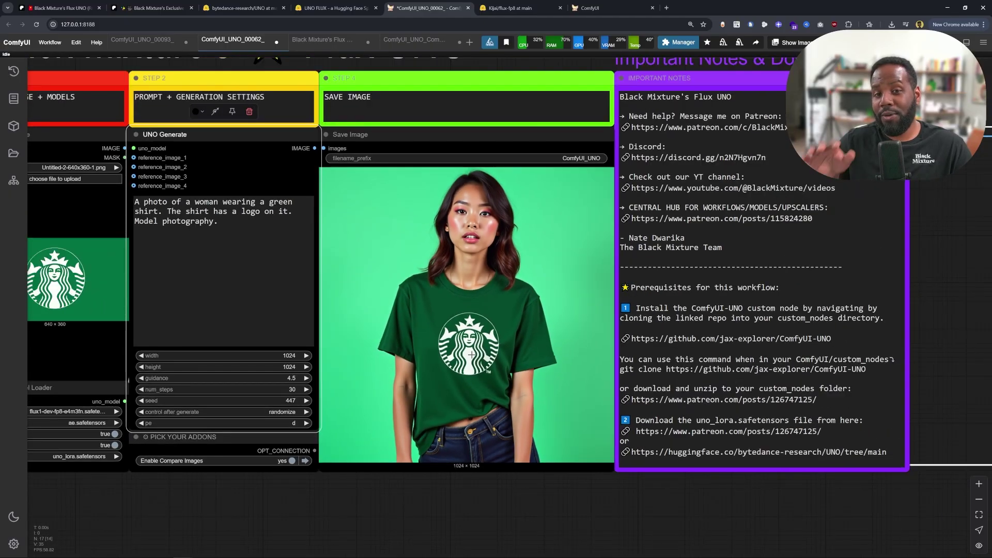
{"action": "scroll", "coordinate": [472, 354], "scroll_direction": "down", "scroll_amount": 6}
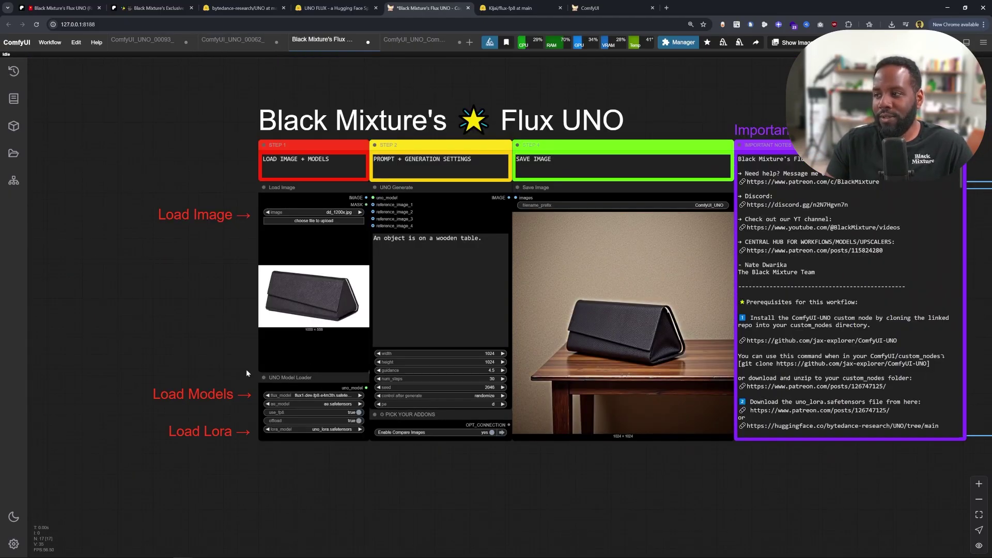
{"action": "scroll", "coordinate": [246, 369], "scroll_direction": "up", "scroll_amount": 8}
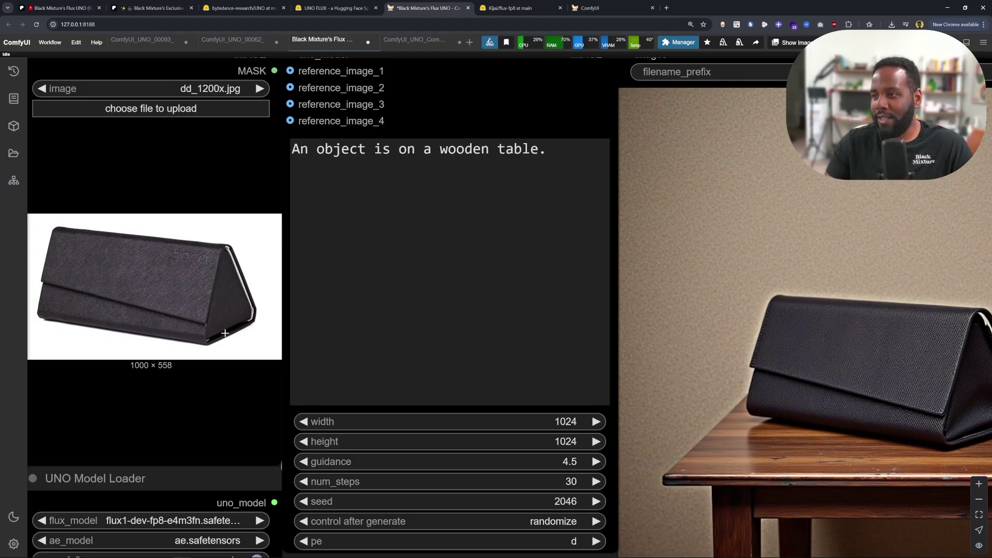
{"action": "scroll", "coordinate": [196, 267], "scroll_direction": "down", "scroll_amount": 2}
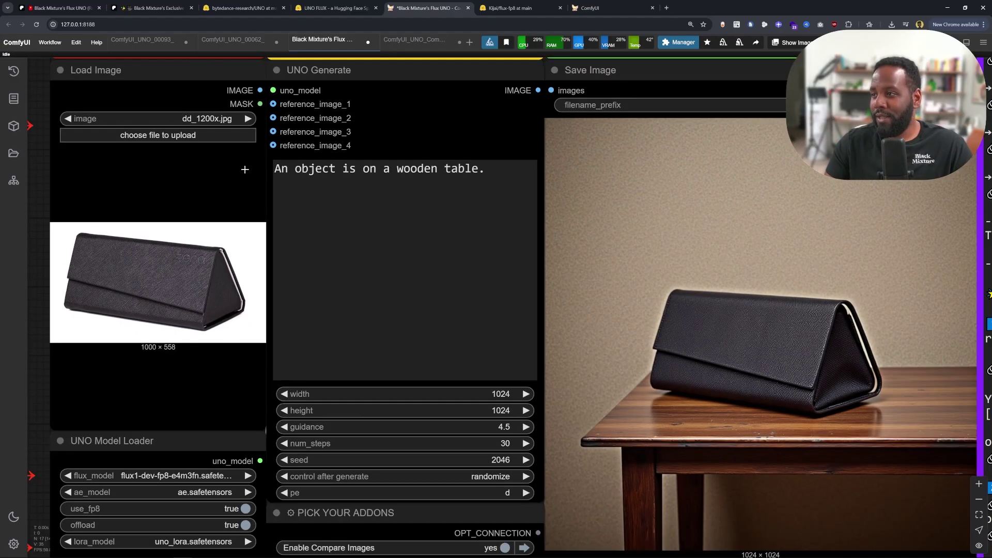
{"action": "left_click_drag", "start_coordinate": [213, 223], "coordinate": [257, 261]}
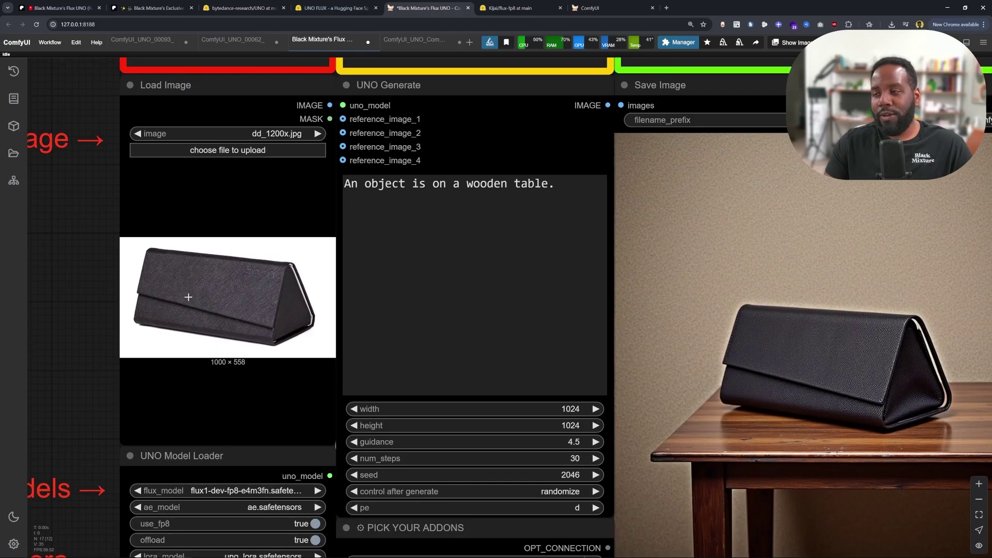
{"action": "scroll", "coordinate": [571, 170], "scroll_direction": "up", "scroll_amount": 2}
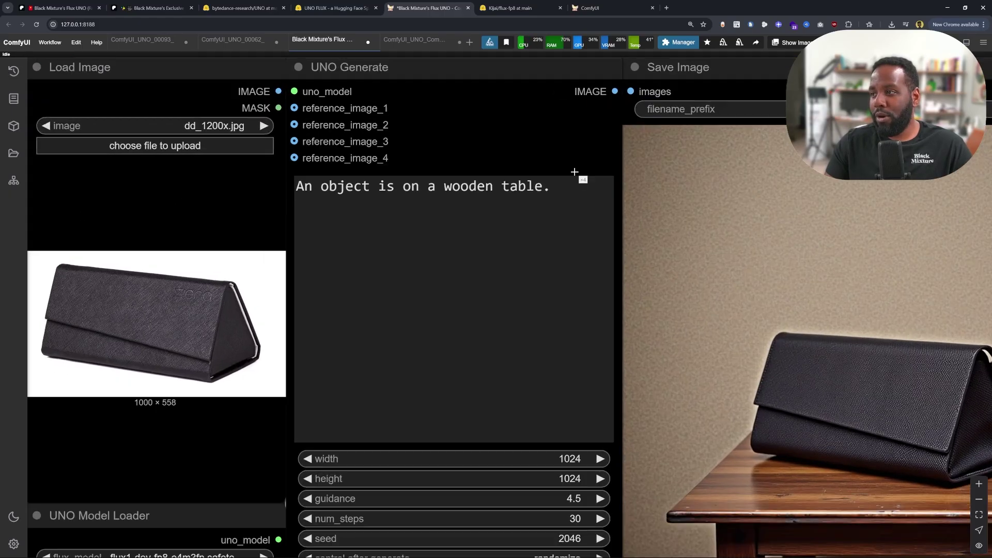
{"action": "left_click_drag", "start_coordinate": [663, 331], "coordinate": [463, 272]}
{"action": "left_click_drag", "start_coordinate": [671, 358], "coordinate": [585, 330]}
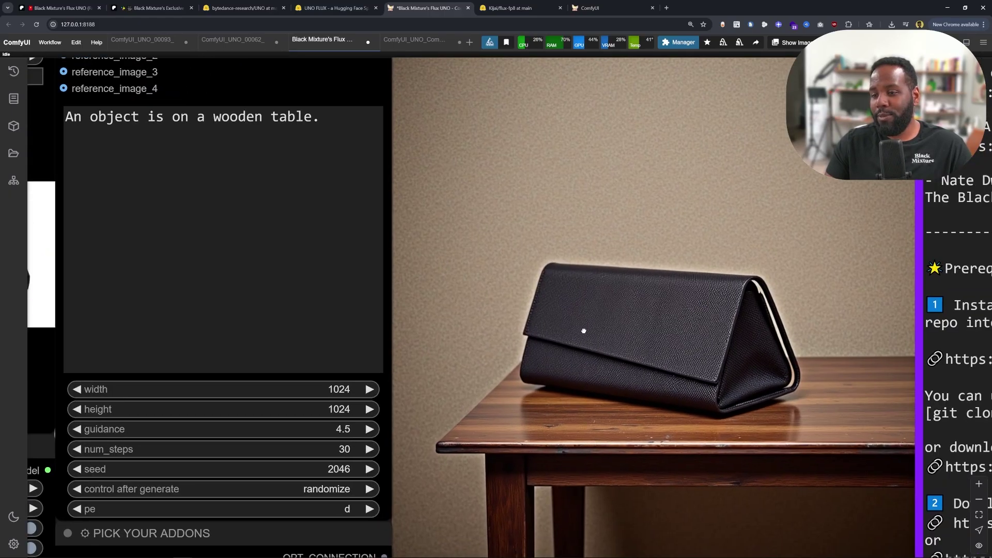
{"action": "scroll", "coordinate": [584, 330], "scroll_direction": "up", "scroll_amount": 1}
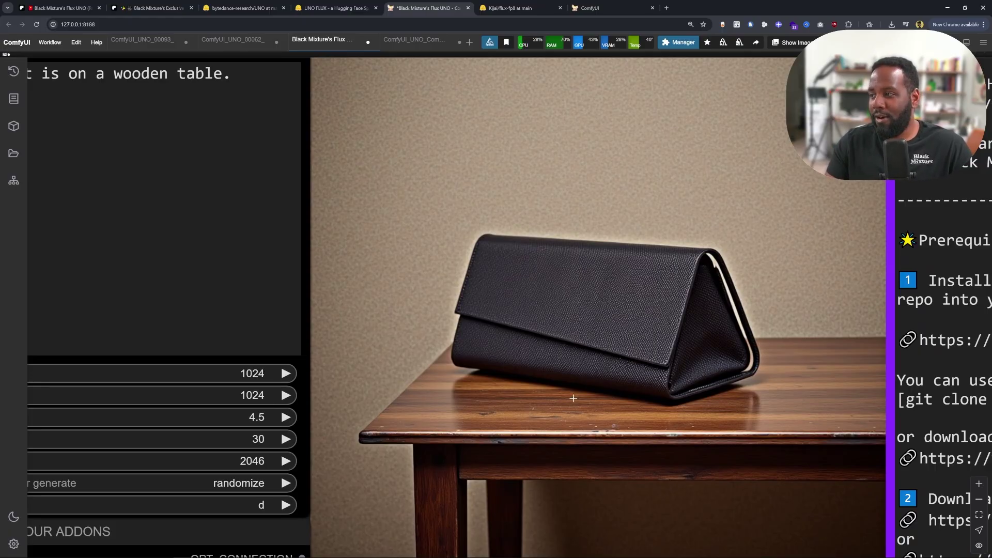
{"action": "scroll", "coordinate": [573, 398], "scroll_direction": "down", "scroll_amount": 5}
{"action": "left_click_drag", "start_coordinate": [573, 398], "coordinate": [856, 424]}
{"action": "scroll", "coordinate": [408, 329], "scroll_direction": "up", "scroll_amount": 13}
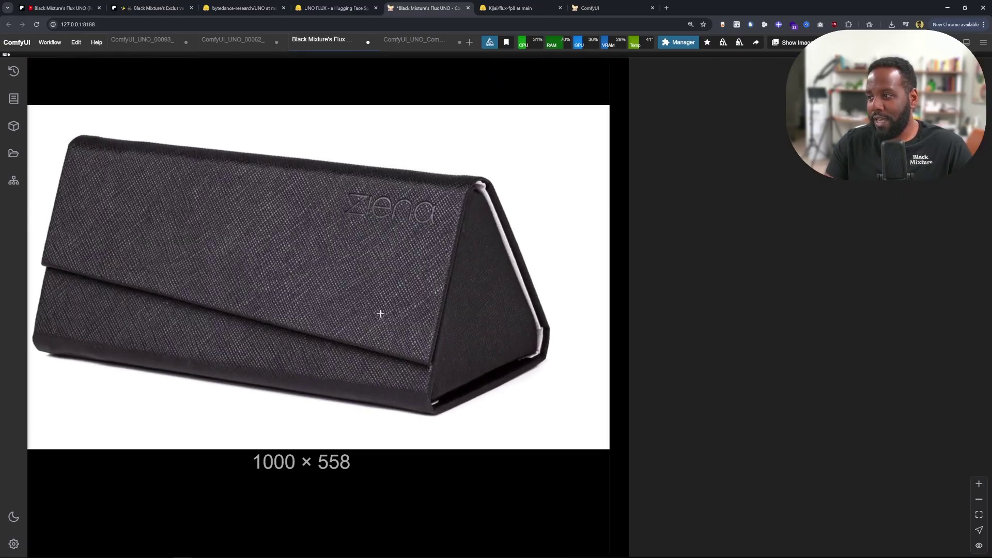
{"action": "scroll", "coordinate": [362, 279], "scroll_direction": "up", "scroll_amount": 4}
{"action": "scroll", "coordinate": [269, 250], "scroll_direction": "down", "scroll_amount": 10}
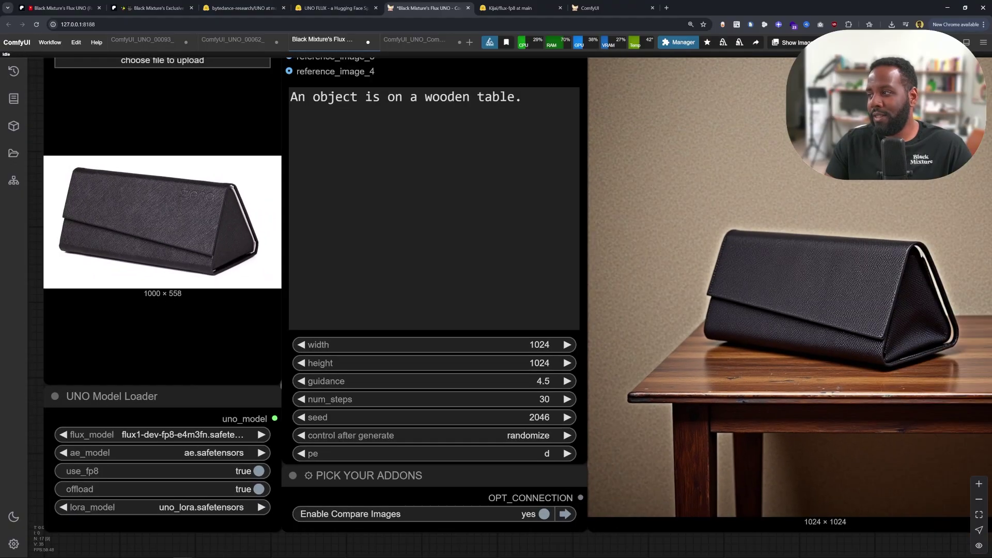
{"action": "scroll", "coordinate": [685, 320], "scroll_direction": "up", "scroll_amount": 1}
{"action": "left_click_drag", "start_coordinate": [685, 321], "coordinate": [442, 262]}
{"action": "scroll", "coordinate": [642, 272], "scroll_direction": "up", "scroll_amount": 11}
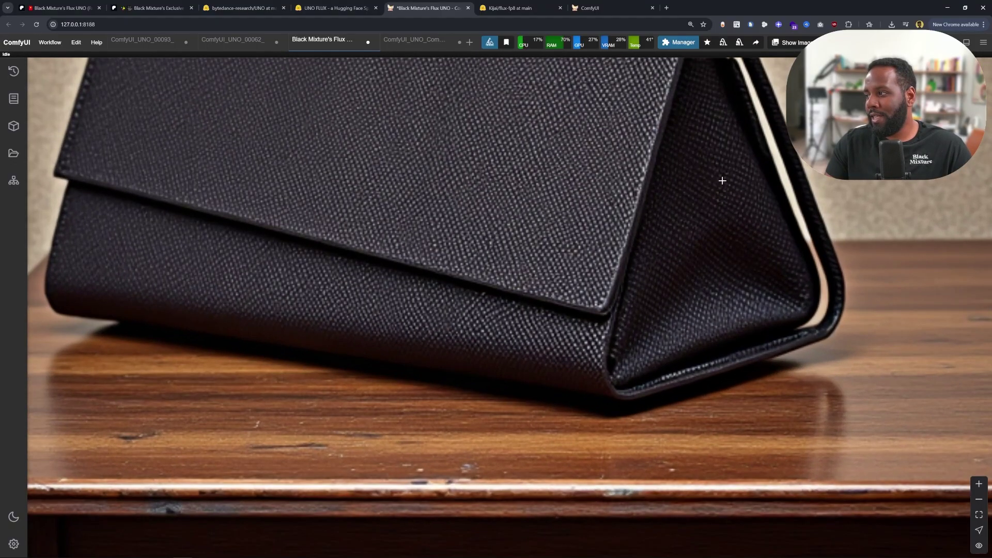
{"action": "scroll", "coordinate": [722, 180], "scroll_direction": "down", "scroll_amount": 10}
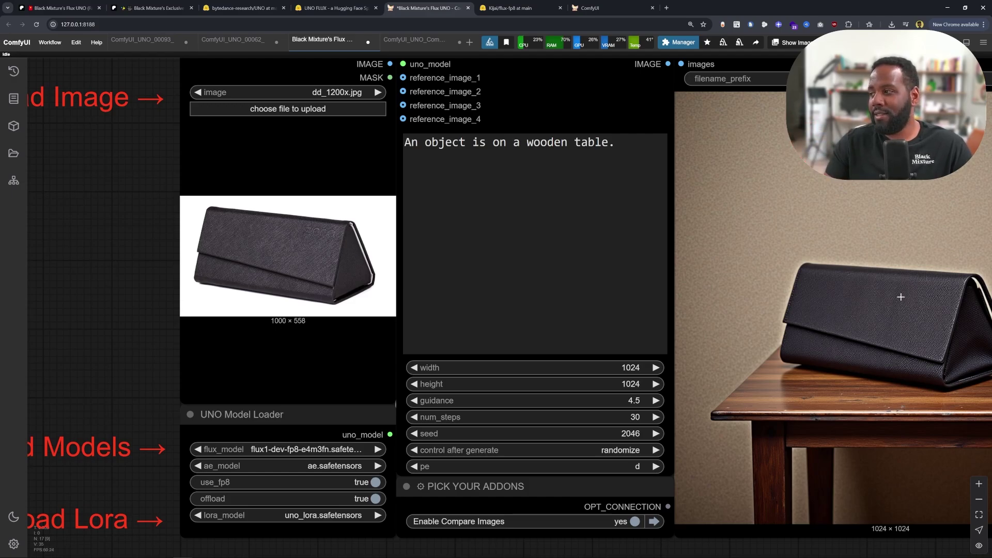
{"action": "left_click_drag", "start_coordinate": [843, 353], "coordinate": [703, 318]}
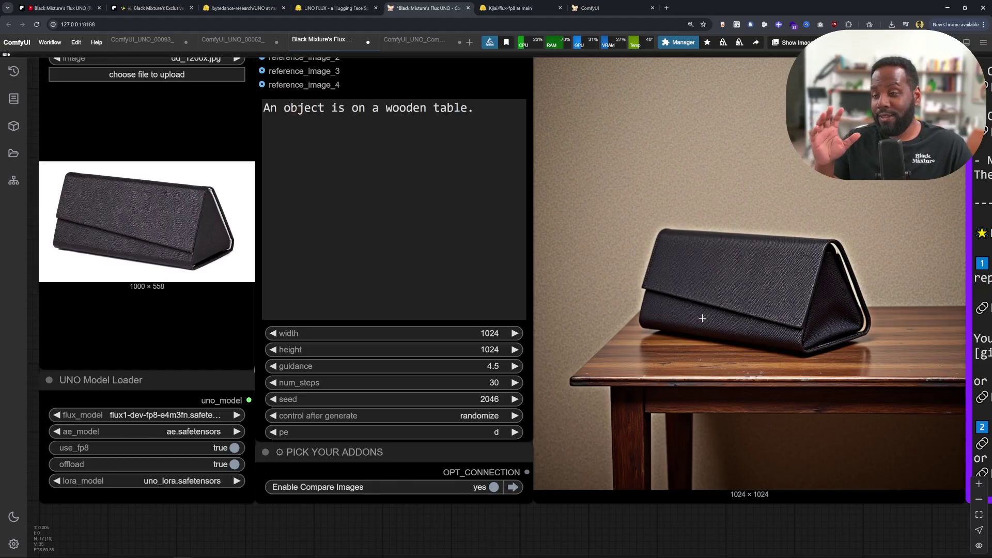
Switch to the ComfyUI_UNO_Compare workflow and zoom in on the coke.webp bottle reference.
{"action": "left_click", "coordinate": [411, 39]}
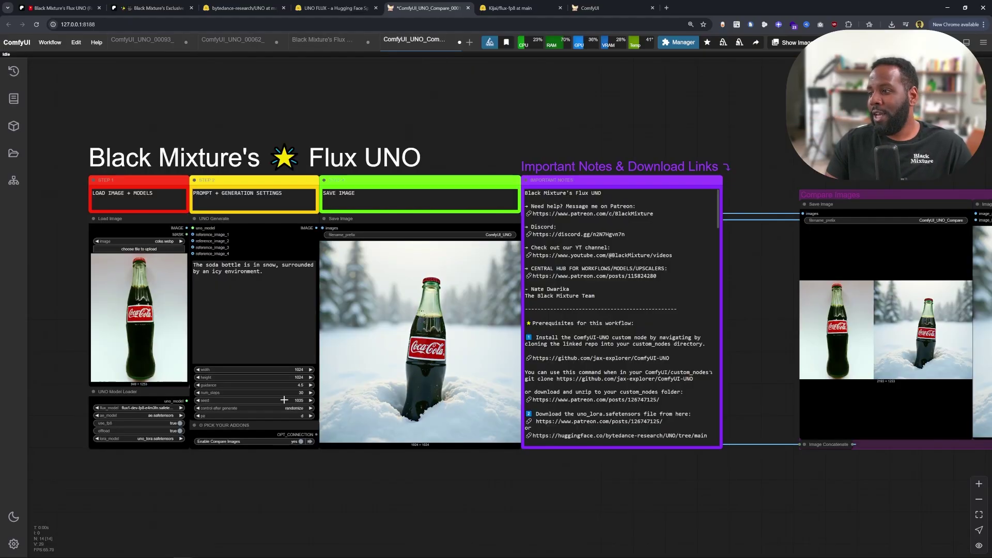
{"action": "scroll", "coordinate": [334, 335], "scroll_direction": "up", "scroll_amount": 6}
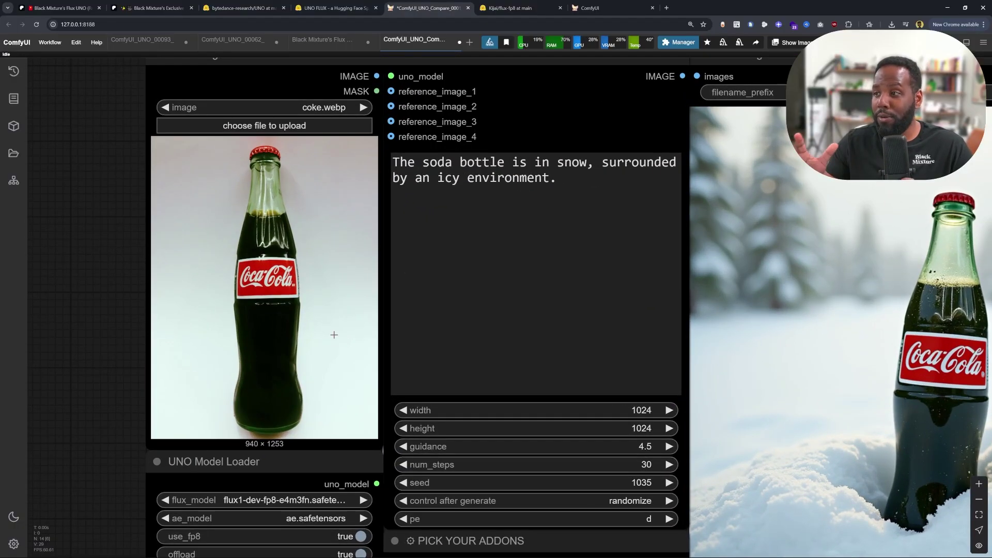
{"action": "left_click_drag", "start_coordinate": [383, 330], "coordinate": [353, 340]}
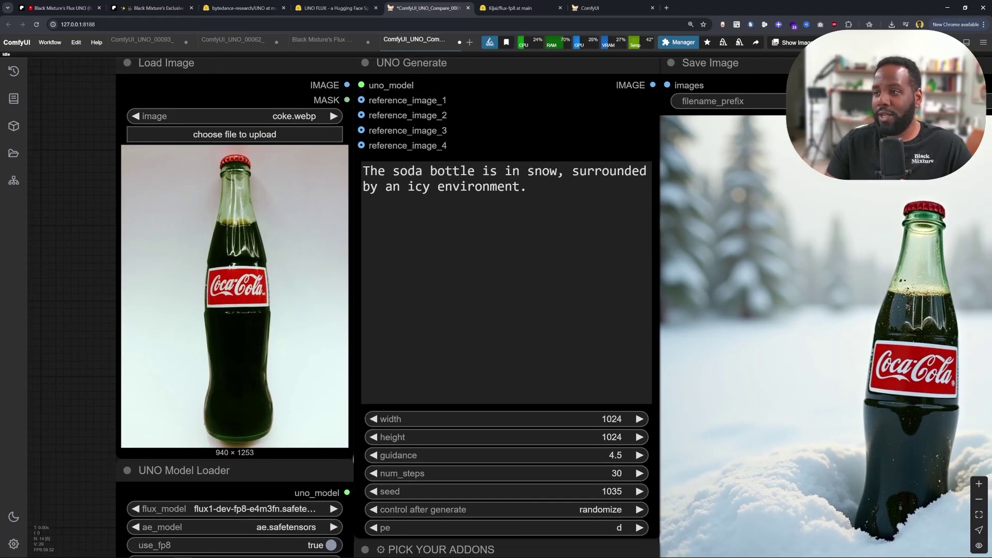
{"action": "scroll", "coordinate": [248, 188], "scroll_direction": "up", "scroll_amount": 6}
{"action": "scroll", "coordinate": [253, 298], "scroll_direction": "down", "scroll_amount": 4}
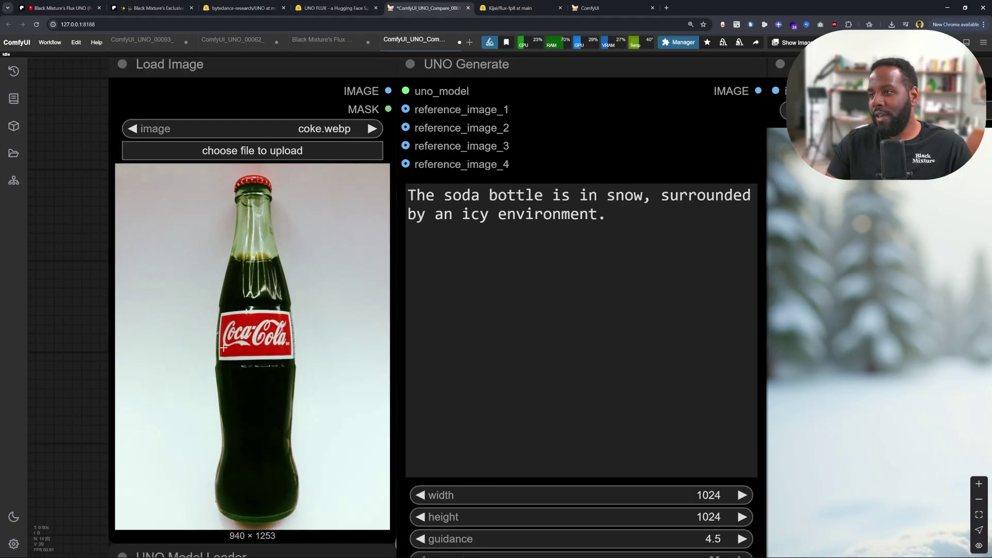
{"action": "scroll", "coordinate": [264, 476], "scroll_direction": "up", "scroll_amount": 10}
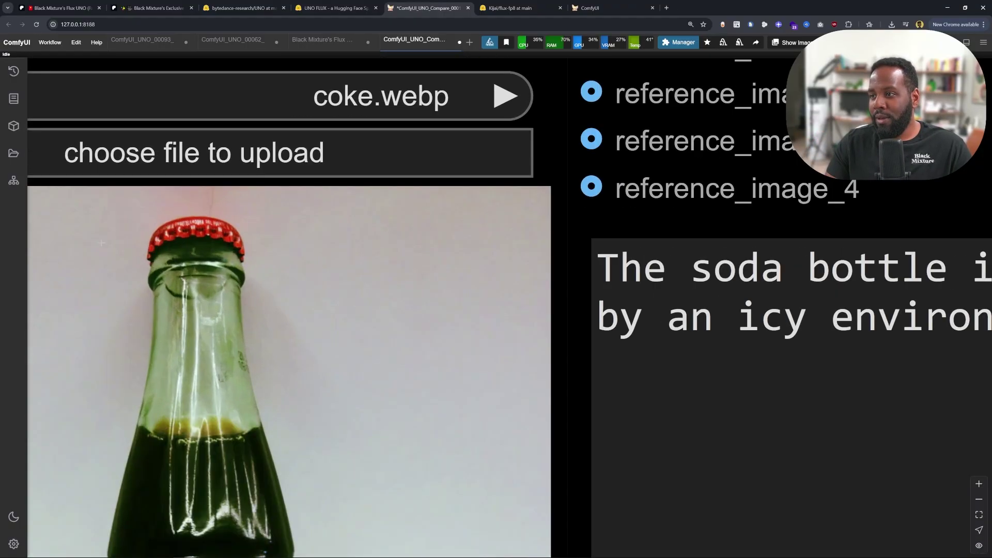
{"action": "scroll", "coordinate": [102, 243], "scroll_direction": "up", "scroll_amount": 6}
{"action": "scroll", "coordinate": [154, 207], "scroll_direction": "down", "scroll_amount": 8}
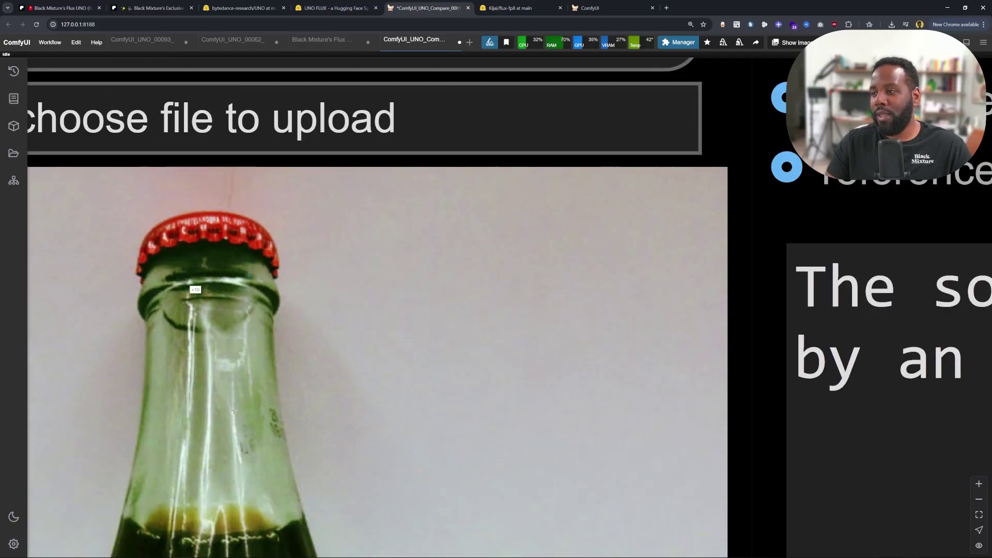
{"action": "scroll", "coordinate": [261, 423], "scroll_direction": "up", "scroll_amount": 3}
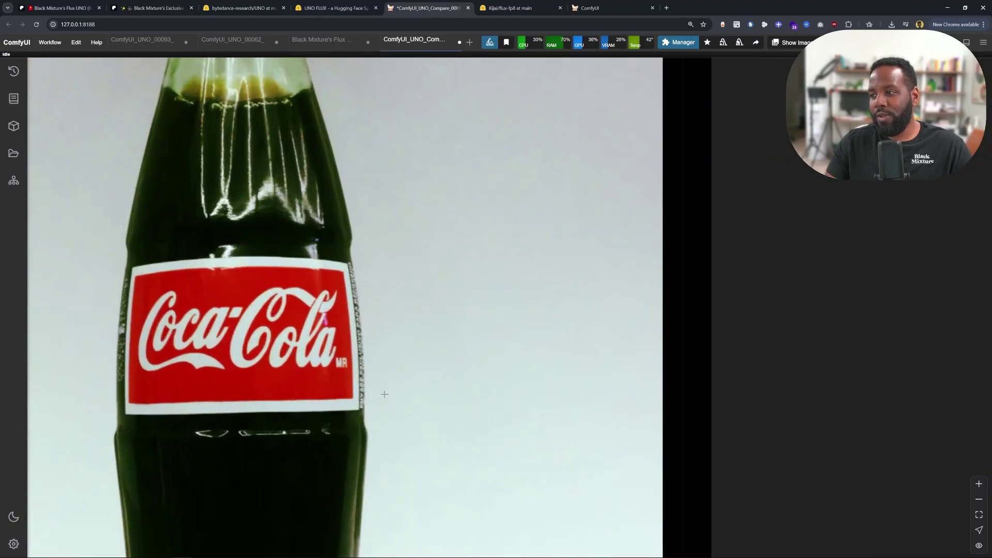
{"action": "scroll", "coordinate": [174, 385], "scroll_direction": "down", "scroll_amount": 8}
{"action": "scroll", "coordinate": [231, 317], "scroll_direction": "down", "scroll_amount": 3}
Pan to the prompt and inspect the generated Coca-Cola bottle-in-snow output image.
{"action": "left_click_drag", "start_coordinate": [237, 498], "coordinate": [140, 311]}
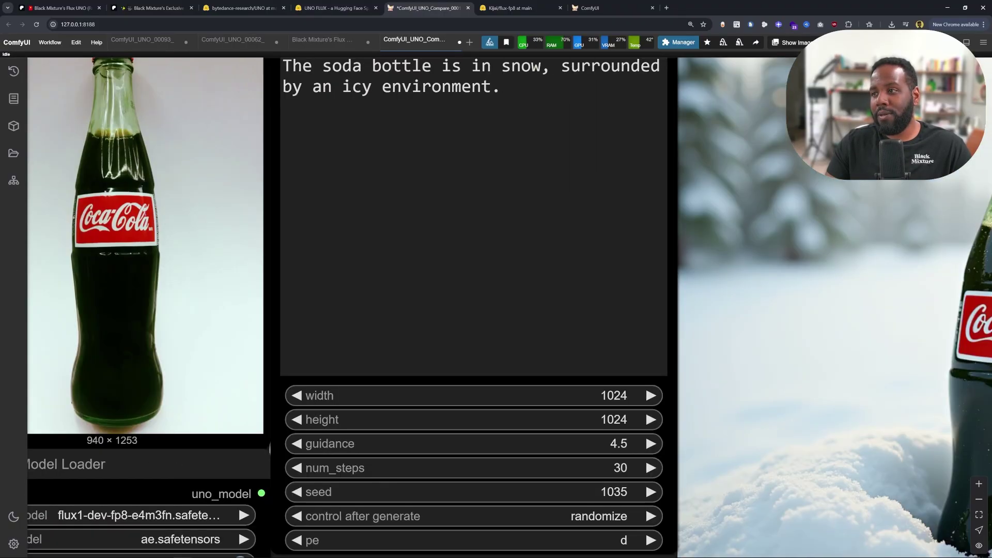
{"action": "left_click_drag", "start_coordinate": [818, 365], "coordinate": [324, 341]}
{"action": "scroll", "coordinate": [390, 354], "scroll_direction": "down", "scroll_amount": 1}
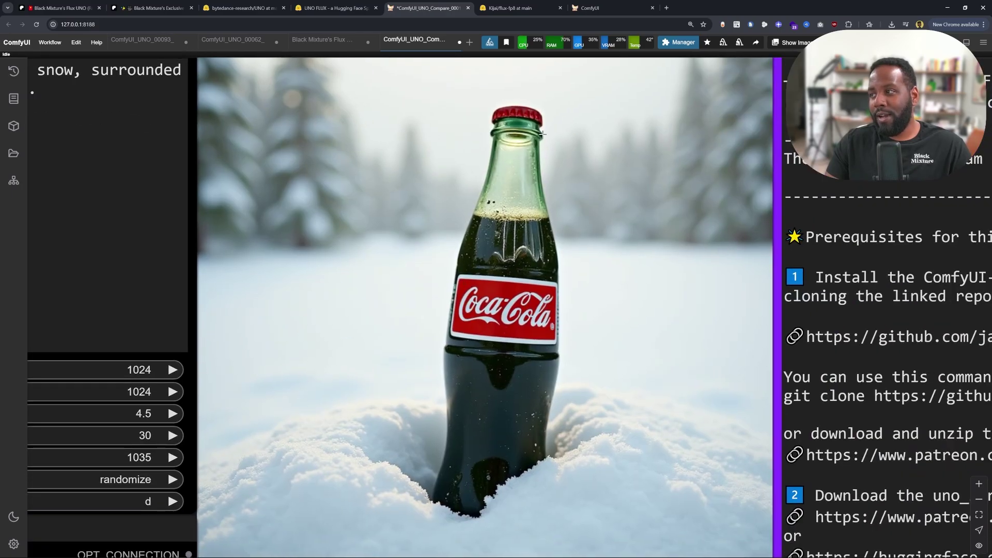
{"action": "scroll", "coordinate": [542, 134], "scroll_direction": "up", "scroll_amount": 8}
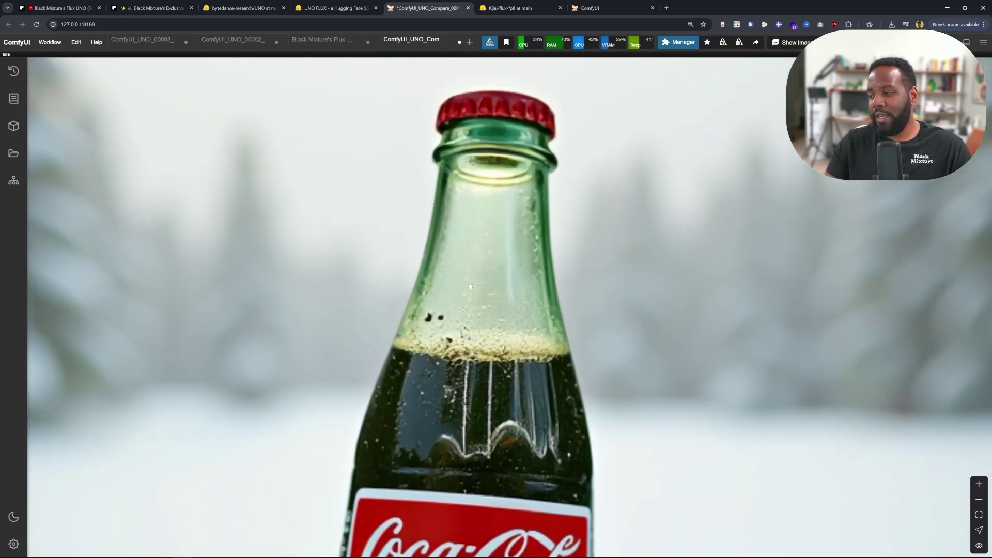
{"action": "scroll", "coordinate": [470, 286], "scroll_direction": "down", "scroll_amount": 8}
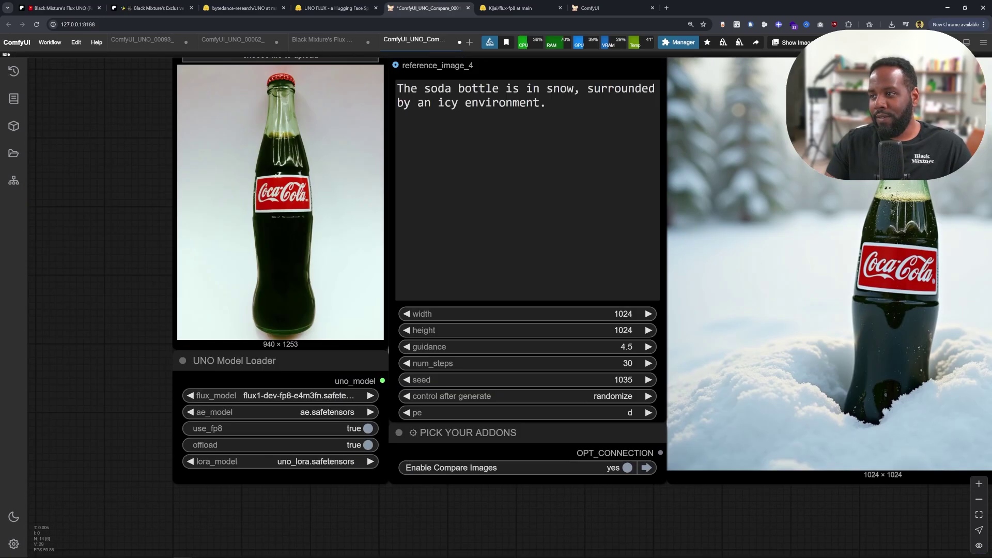
{"action": "scroll", "coordinate": [276, 232], "scroll_direction": "up", "scroll_amount": 10}
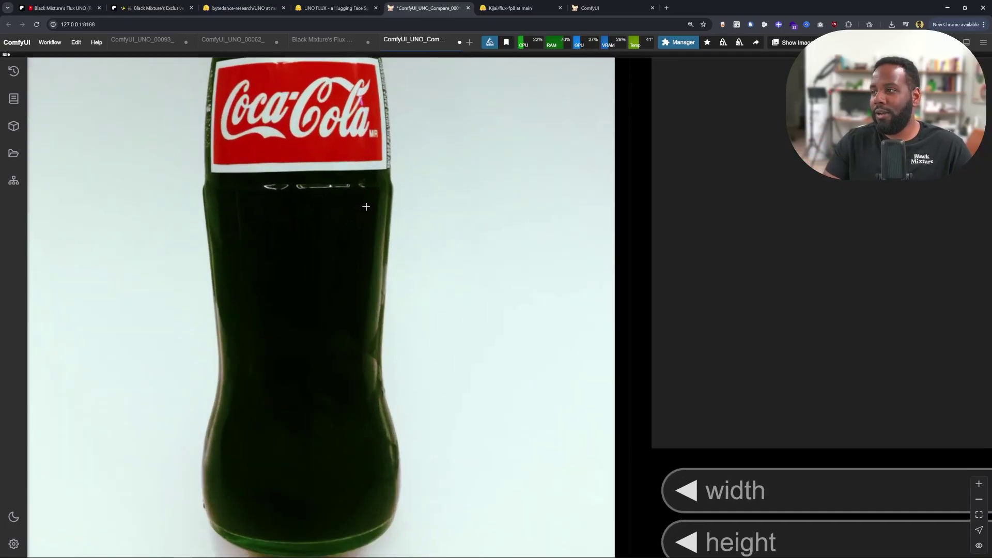
{"action": "scroll", "coordinate": [365, 207], "scroll_direction": "down", "scroll_amount": 2}
{"action": "left_click_drag", "start_coordinate": [547, 243], "coordinate": [67, 195]}
{"action": "left_click_drag", "start_coordinate": [635, 251], "coordinate": [310, 218]}
{"action": "scroll", "coordinate": [657, 264], "scroll_direction": "down", "scroll_amount": 5}
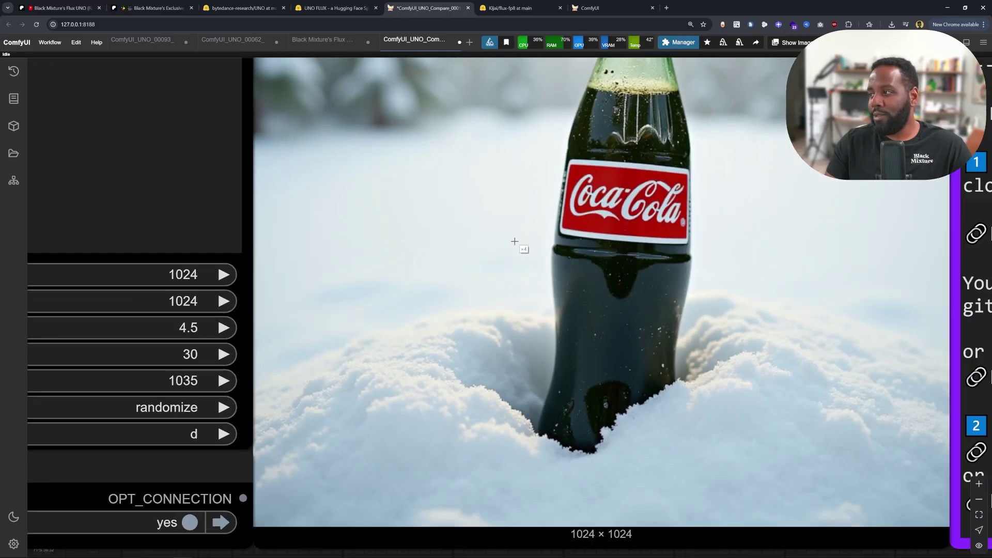
{"action": "scroll", "coordinate": [534, 308], "scroll_direction": "down", "scroll_amount": 6}
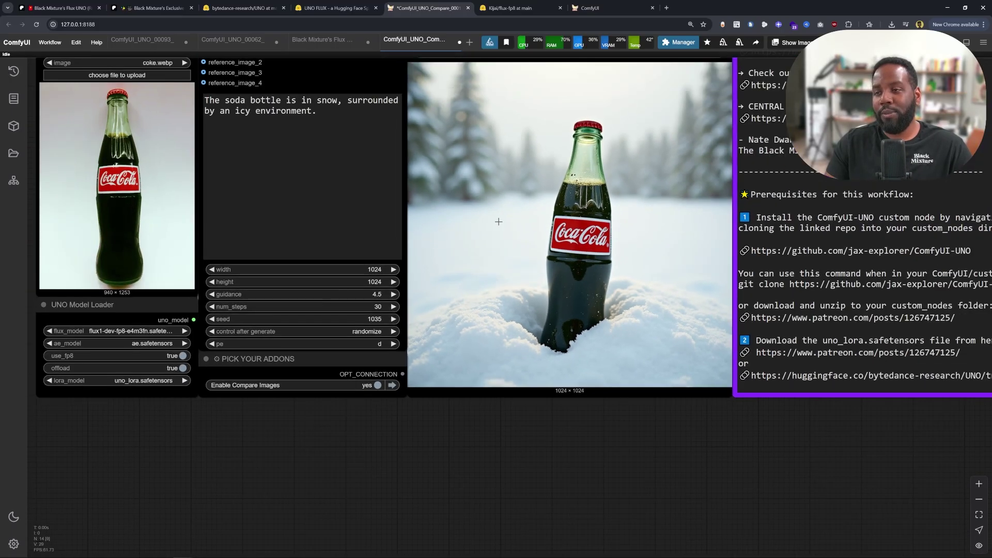
{"action": "scroll", "coordinate": [578, 310], "scroll_direction": "up", "scroll_amount": 2}
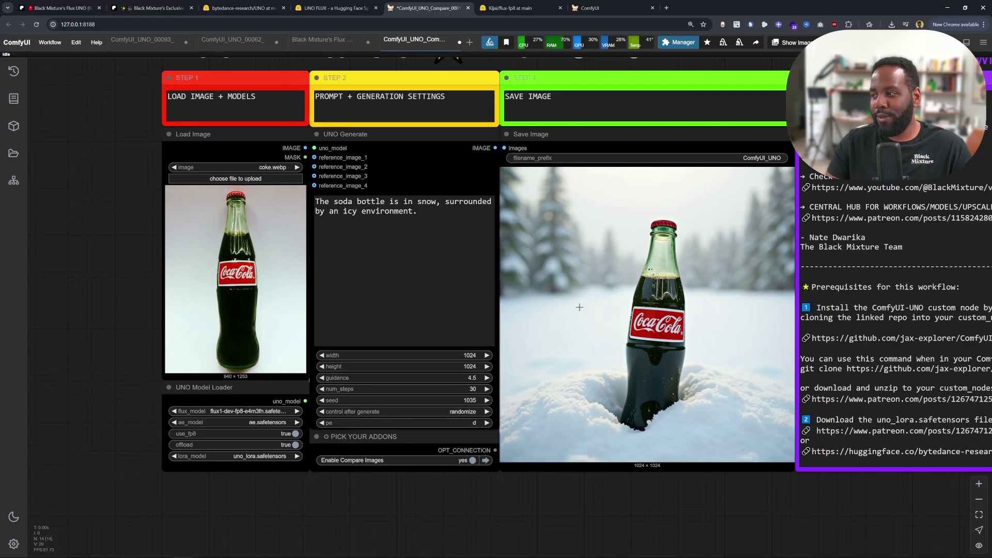
{"action": "scroll", "coordinate": [577, 359], "scroll_direction": "up", "scroll_amount": 1}
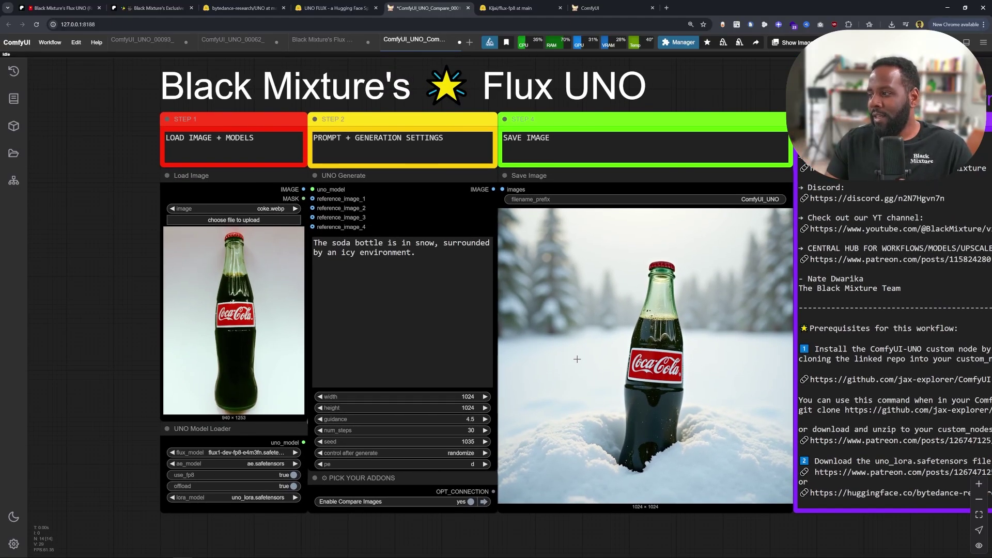
{"action": "scroll", "coordinate": [578, 358], "scroll_direction": "up", "scroll_amount": 8}
{"action": "scroll", "coordinate": [458, 346], "scroll_direction": "up", "scroll_amount": 6}
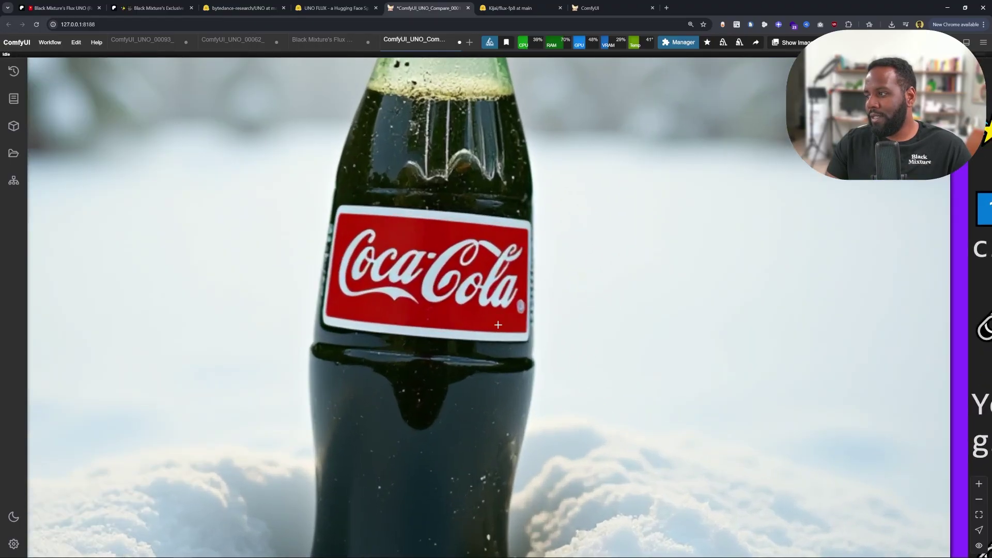
{"action": "left_click_drag", "start_coordinate": [569, 300], "coordinate": [380, 273]}
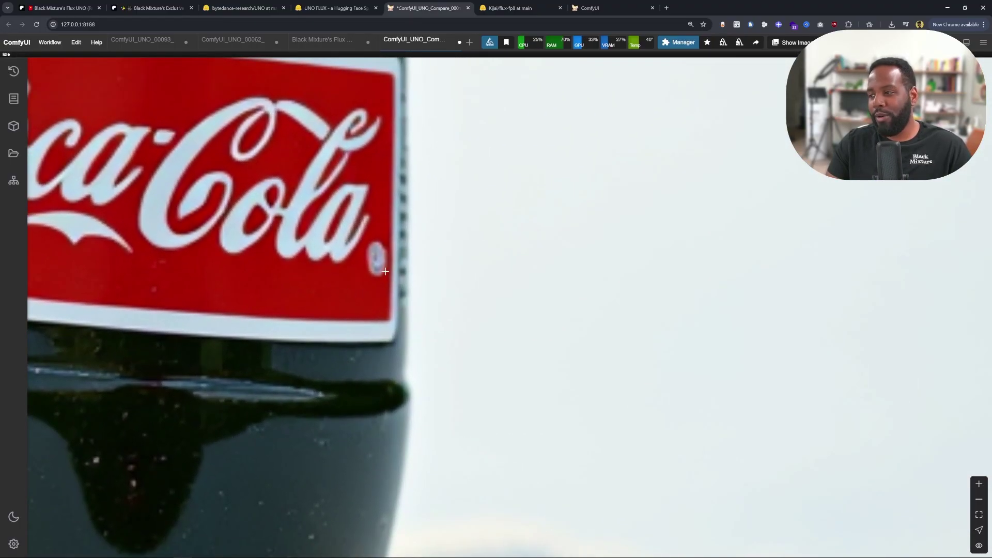
{"action": "scroll", "coordinate": [363, 245], "scroll_direction": "down", "scroll_amount": 11}
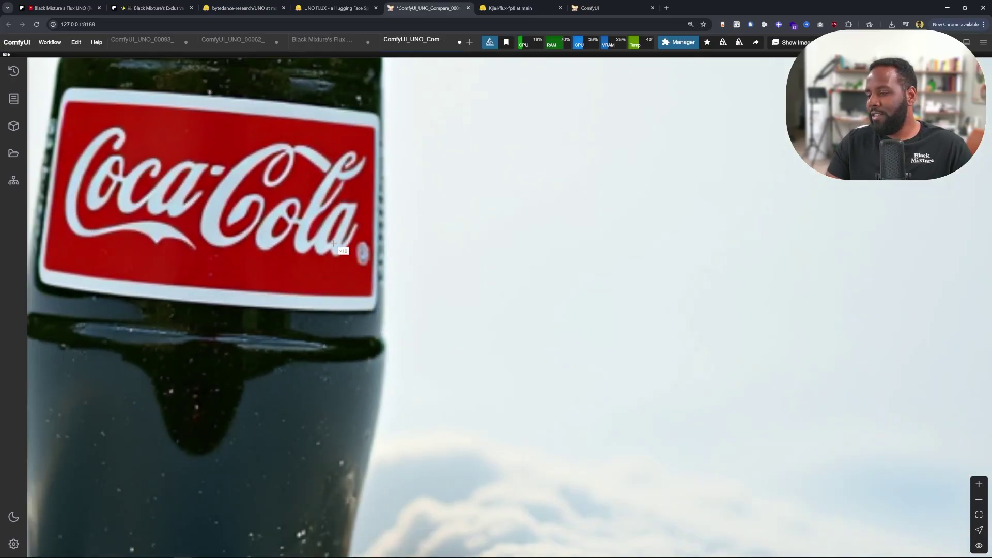
{"action": "left_click_drag", "start_coordinate": [68, 228], "coordinate": [991, 454]}
{"action": "scroll", "coordinate": [509, 290], "scroll_direction": "down", "scroll_amount": 1}
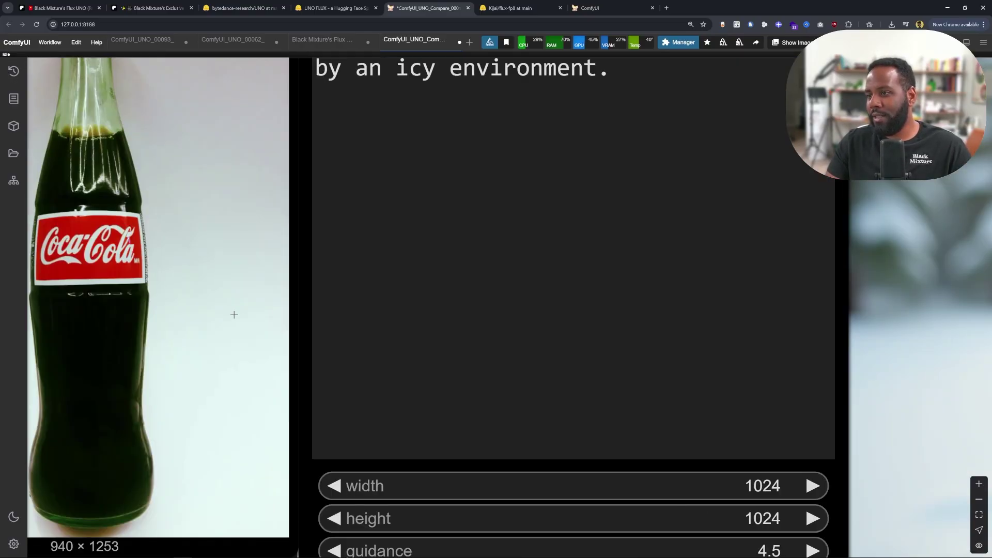
{"action": "scroll", "coordinate": [181, 290], "scroll_direction": "up", "scroll_amount": 12}
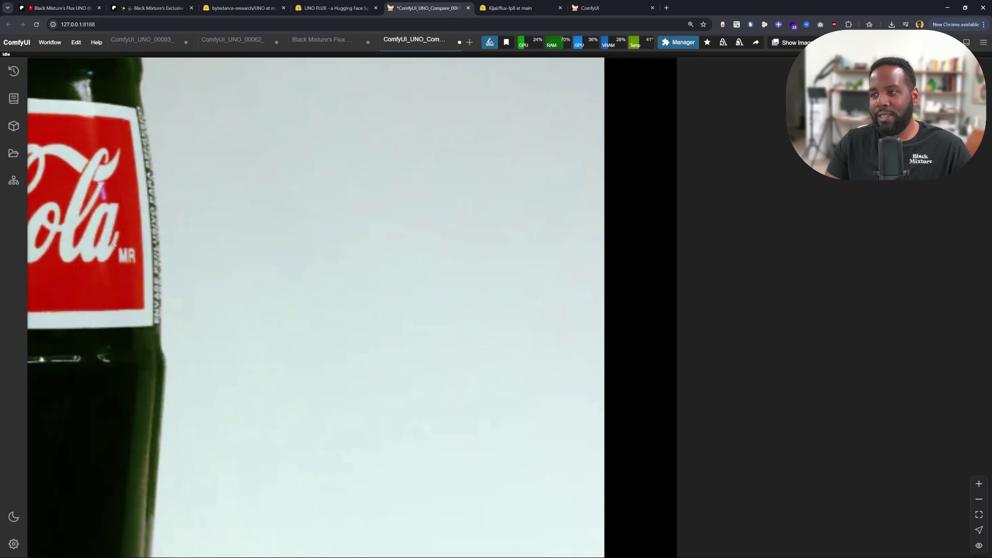
{"action": "scroll", "coordinate": [114, 248], "scroll_direction": "down", "scroll_amount": 2}
{"action": "scroll", "coordinate": [124, 256], "scroll_direction": "up", "scroll_amount": 2}
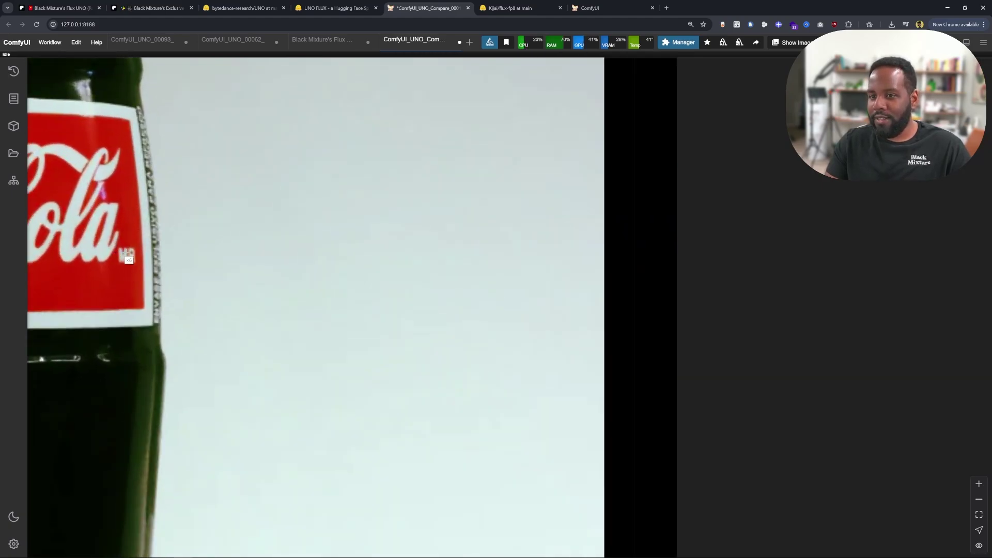
{"action": "left_click_drag", "start_coordinate": [129, 259], "coordinate": [233, 261]}
{"action": "scroll", "coordinate": [253, 262], "scroll_direction": "down", "scroll_amount": 3}
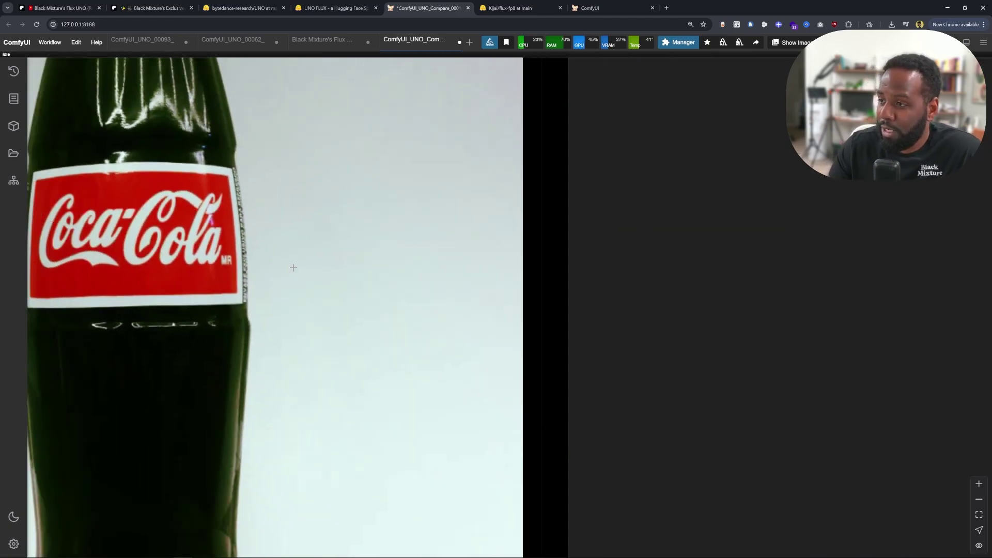
{"action": "scroll", "coordinate": [211, 253], "scroll_direction": "down", "scroll_amount": 15}
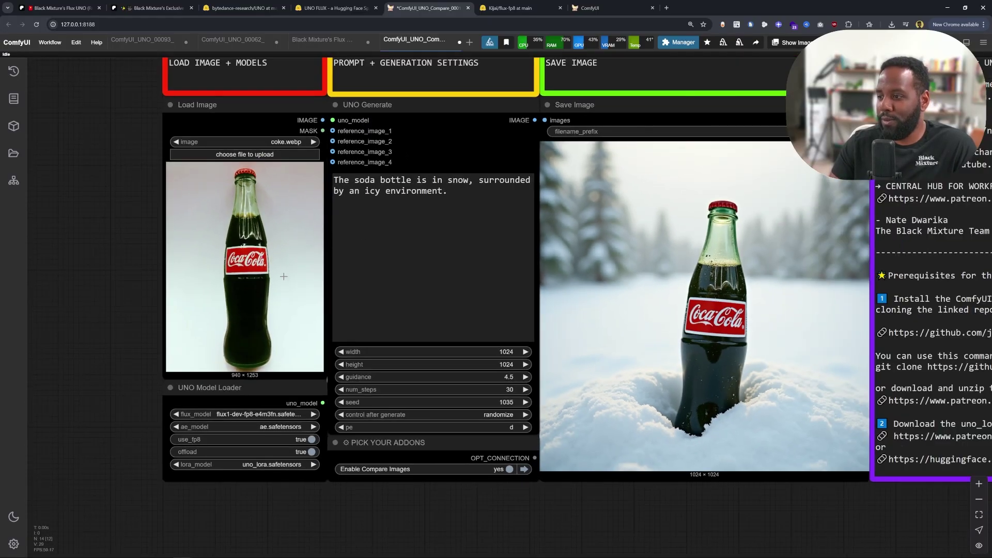
{"action": "left_click_drag", "start_coordinate": [284, 276], "coordinate": [298, 252]}
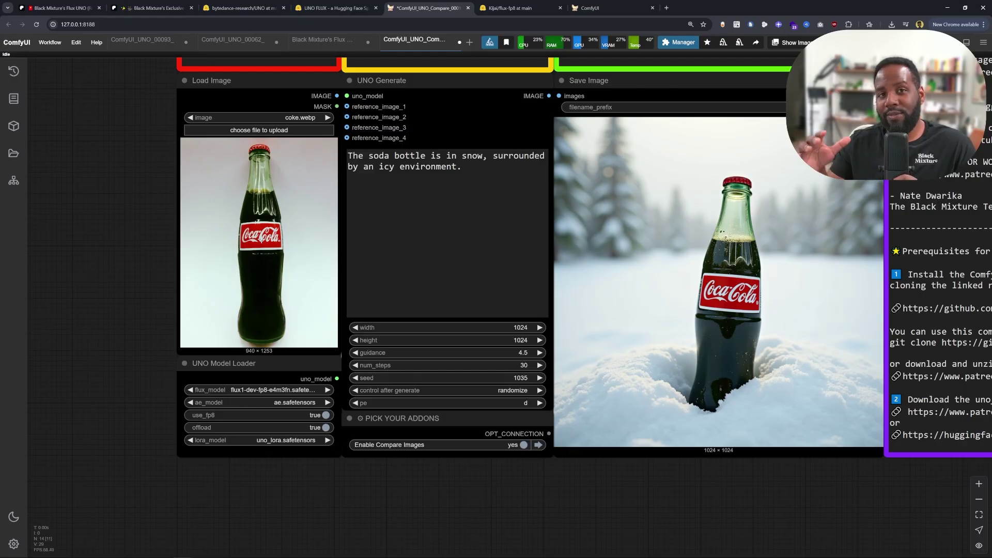
{"action": "scroll", "coordinate": [493, 303], "scroll_direction": "down", "scroll_amount": 5}
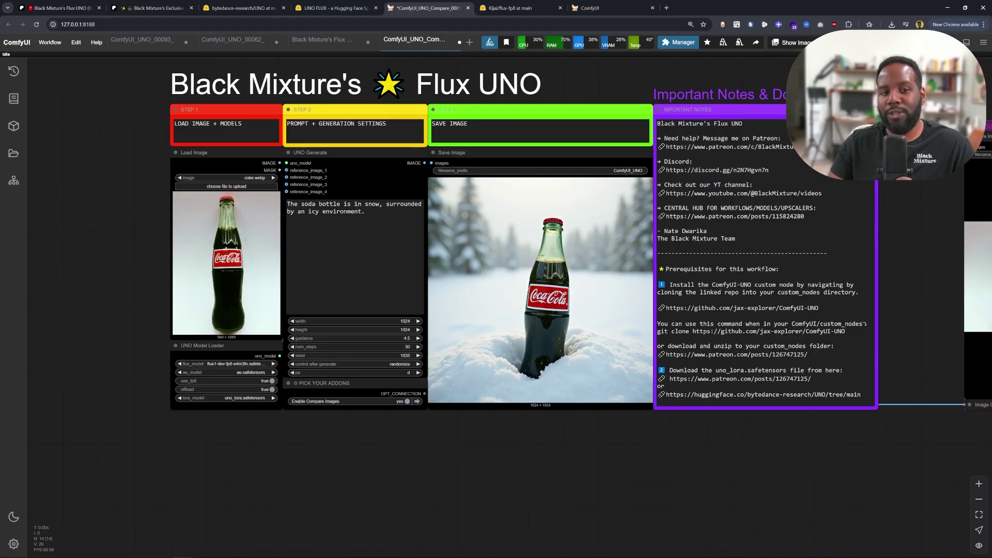
{"action": "scroll", "coordinate": [246, 240], "scroll_direction": "up", "scroll_amount": 3}
{"action": "scroll", "coordinate": [242, 293], "scroll_direction": "up", "scroll_amount": 20}
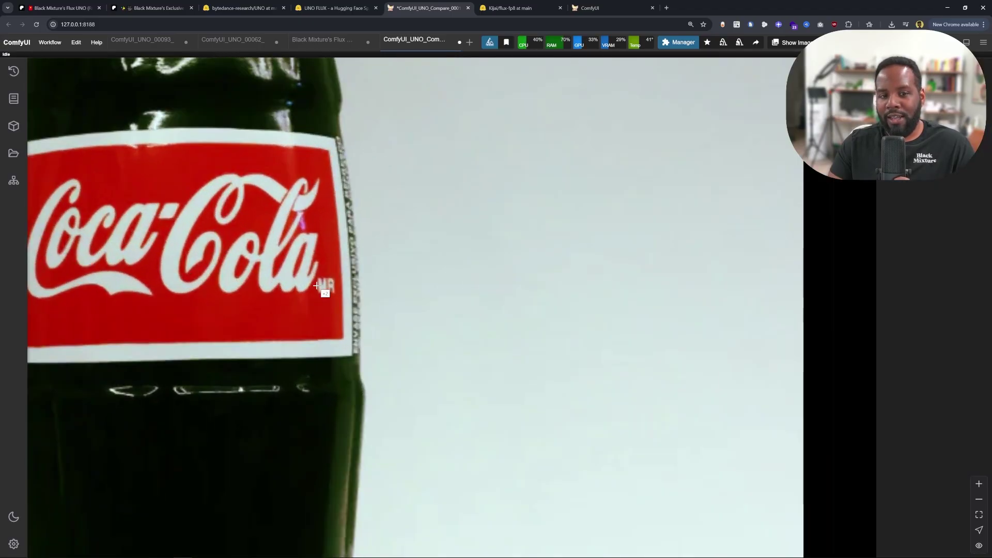
{"action": "left_click_drag", "start_coordinate": [269, 279], "coordinate": [388, 294]}
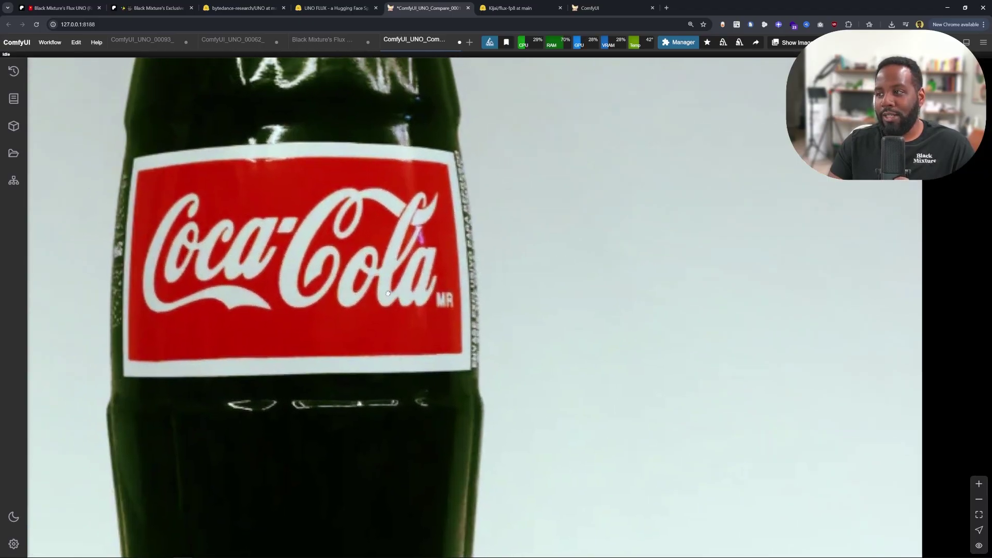
{"action": "scroll", "coordinate": [250, 284], "scroll_direction": "down", "scroll_amount": 7}
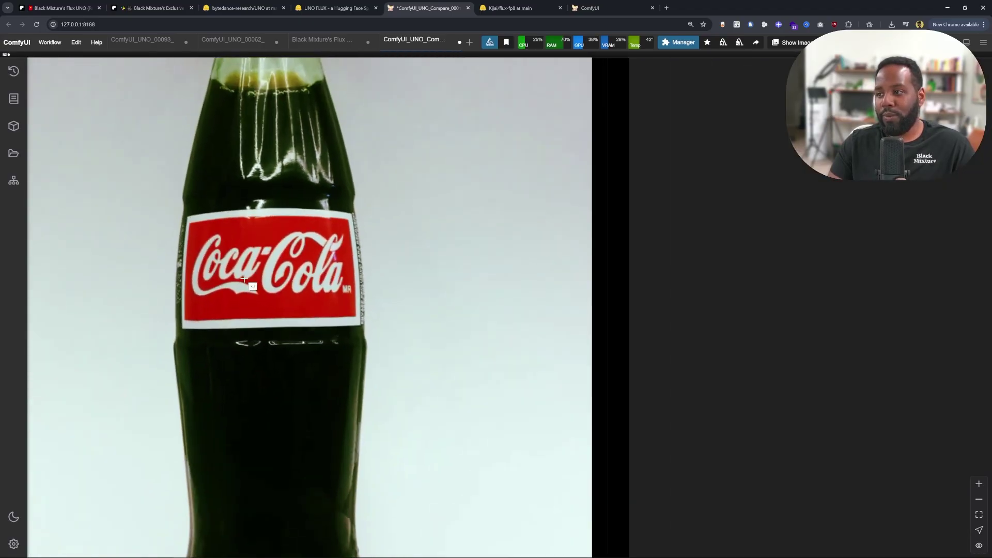
{"action": "scroll", "coordinate": [243, 279], "scroll_direction": "up", "scroll_amount": 3}
{"action": "scroll", "coordinate": [243, 279], "scroll_direction": "down", "scroll_amount": 12}
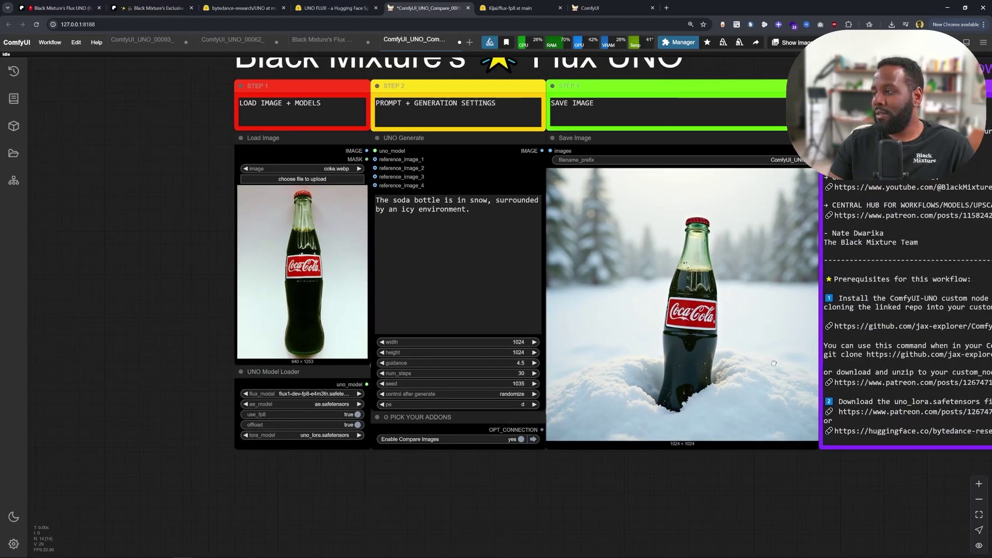
{"action": "left_click_drag", "start_coordinate": [774, 363], "coordinate": [669, 364]}
{"action": "scroll", "coordinate": [716, 326], "scroll_direction": "down", "scroll_amount": 2}
{"action": "scroll", "coordinate": [716, 331], "scroll_direction": "up", "scroll_amount": 4}
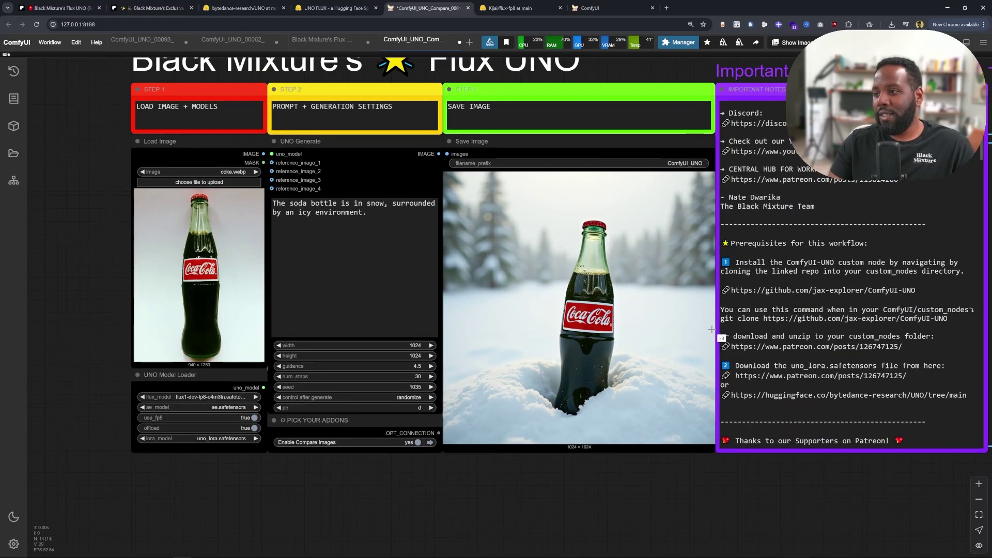
{"action": "scroll", "coordinate": [655, 329], "scroll_direction": "down", "scroll_amount": 2}
{"action": "scroll", "coordinate": [90, 252], "scroll_direction": "up", "scroll_amount": 6}
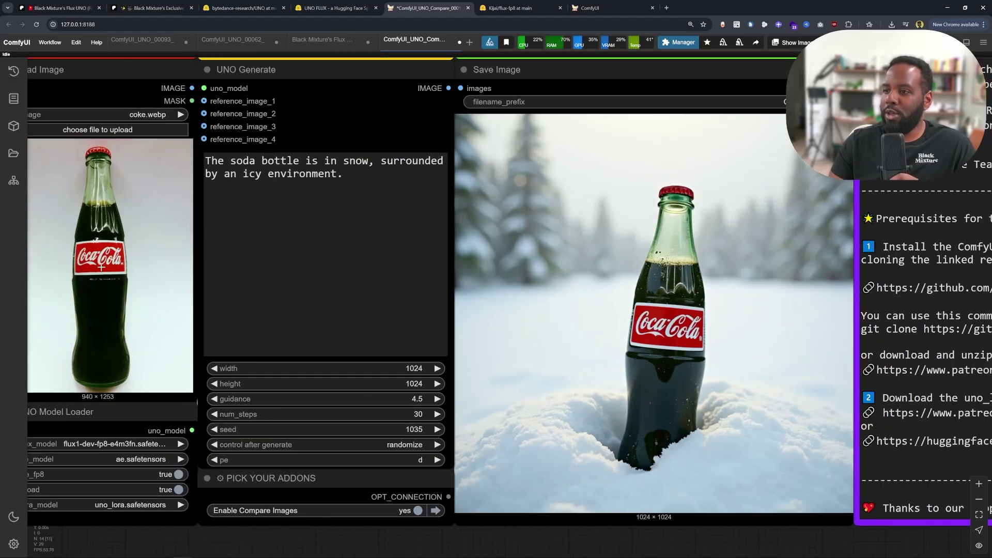
{"action": "scroll", "coordinate": [67, 243], "scroll_direction": "up", "scroll_amount": 6}
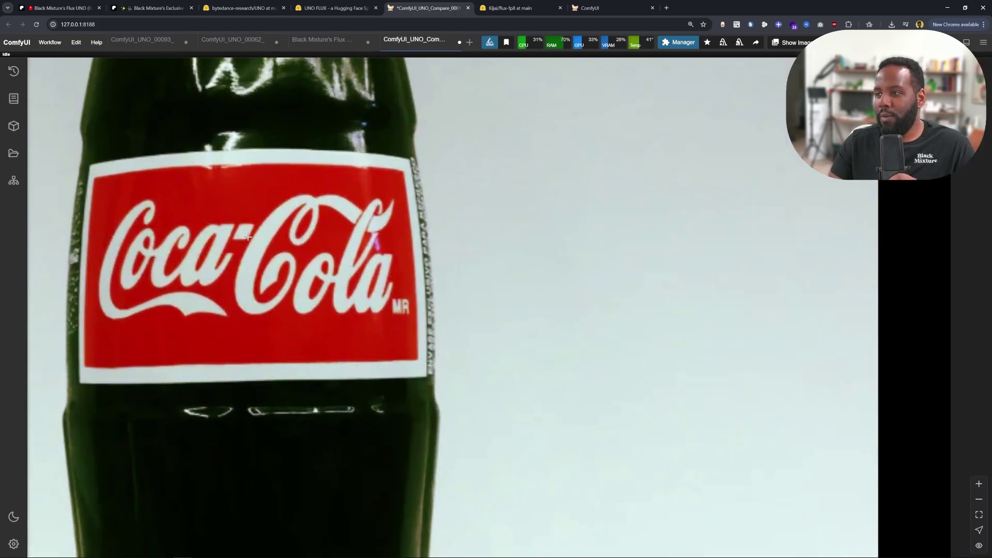
{"action": "scroll", "coordinate": [237, 234], "scroll_direction": "down", "scroll_amount": 12}
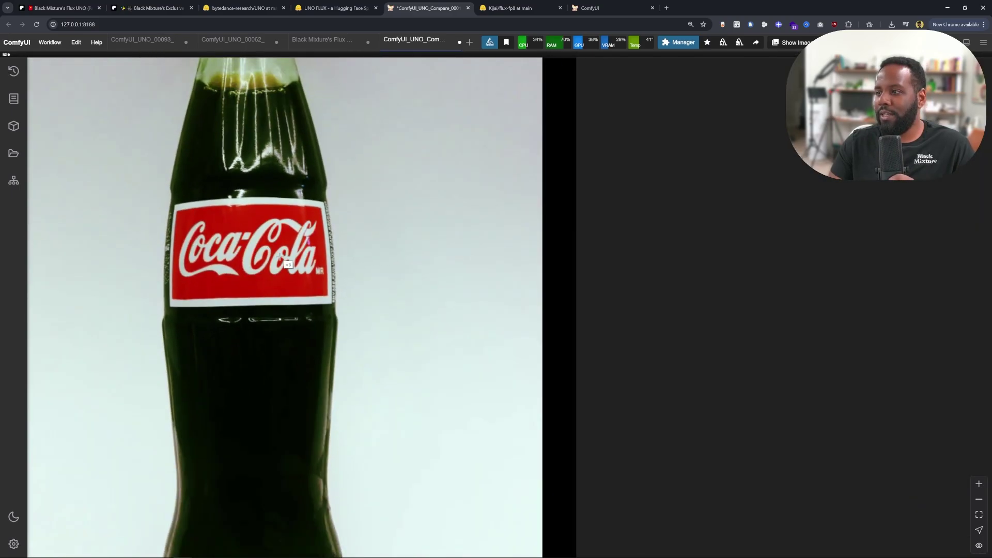
{"action": "left_click_drag", "start_coordinate": [237, 234], "coordinate": [18, 234]}
{"action": "scroll", "coordinate": [750, 265], "scroll_direction": "down", "scroll_amount": 1}
{"action": "left_click_drag", "start_coordinate": [930, 272], "coordinate": [290, 246]}
{"action": "scroll", "coordinate": [341, 271], "scroll_direction": "up", "scroll_amount": 12}
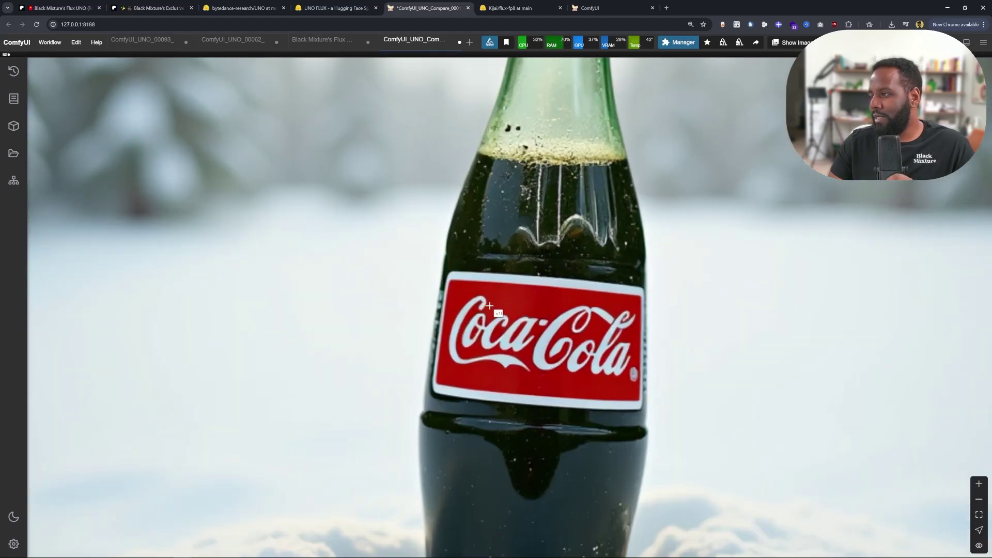
{"action": "scroll", "coordinate": [593, 345], "scroll_direction": "down", "scroll_amount": 5}
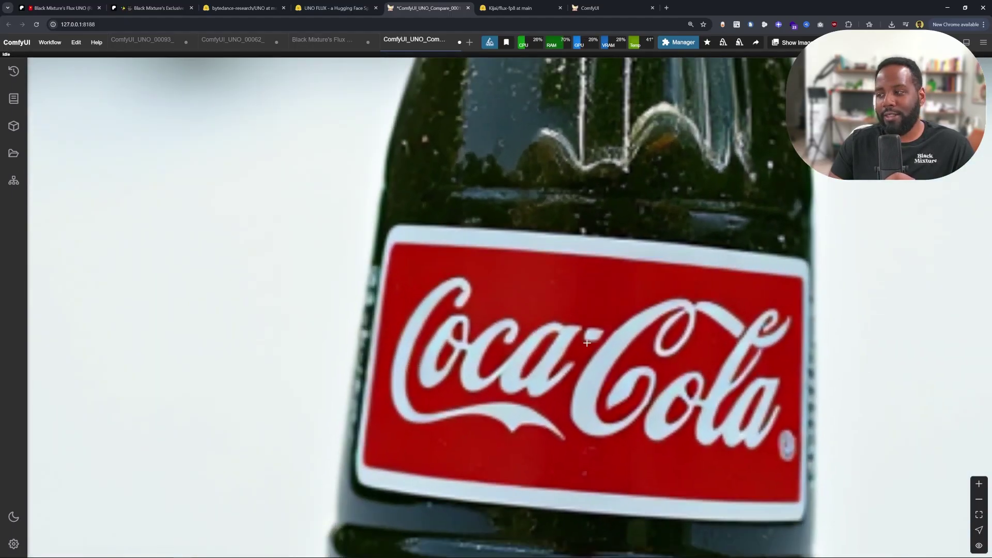
{"action": "scroll", "coordinate": [587, 341], "scroll_direction": "down", "scroll_amount": 5}
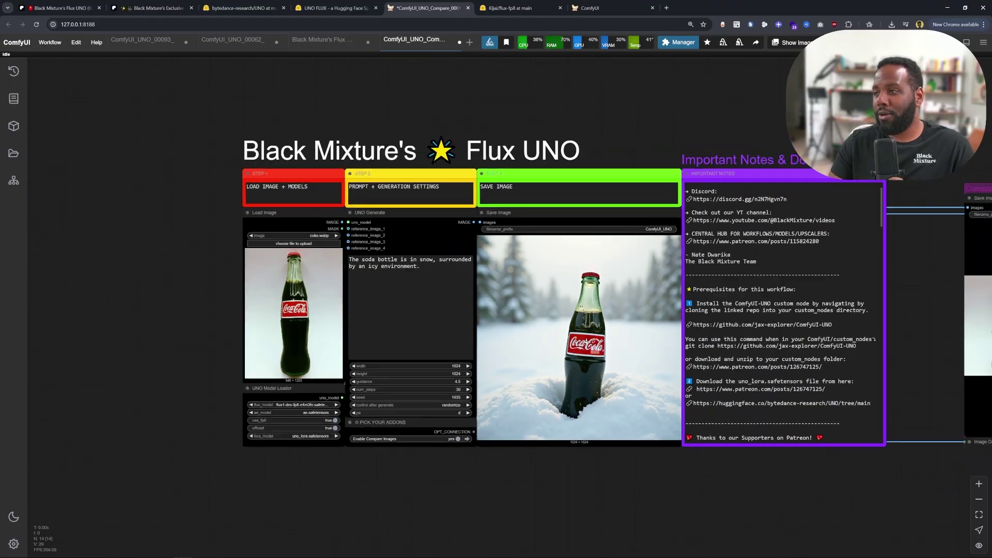
{"action": "scroll", "coordinate": [469, 340], "scroll_direction": "up", "scroll_amount": 5}
{"action": "scroll", "coordinate": [468, 340], "scroll_direction": "down", "scroll_amount": 3}
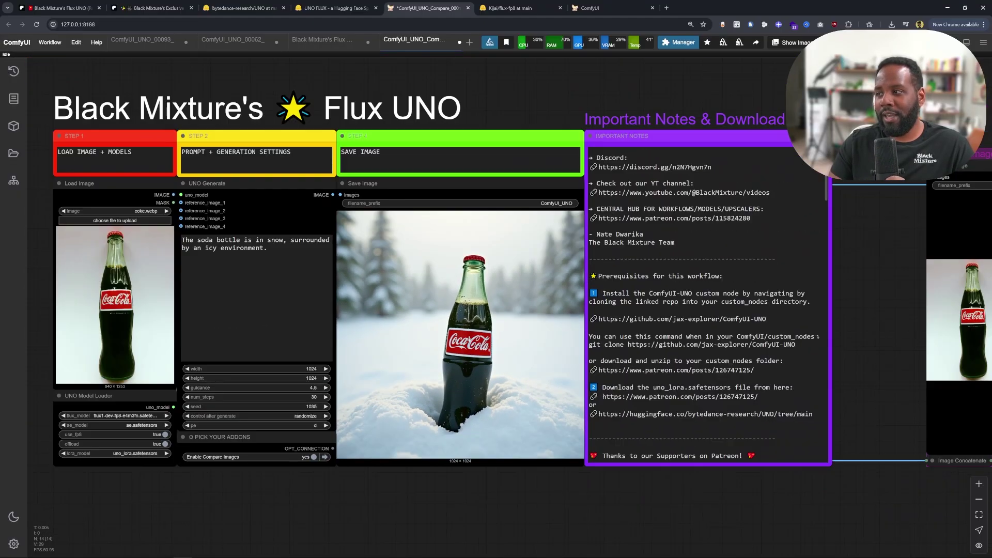
{"action": "left_click_drag", "start_coordinate": [436, 324], "coordinate": [175, 319]}
{"action": "left_click_drag", "start_coordinate": [465, 316], "coordinate": [150, 310]}
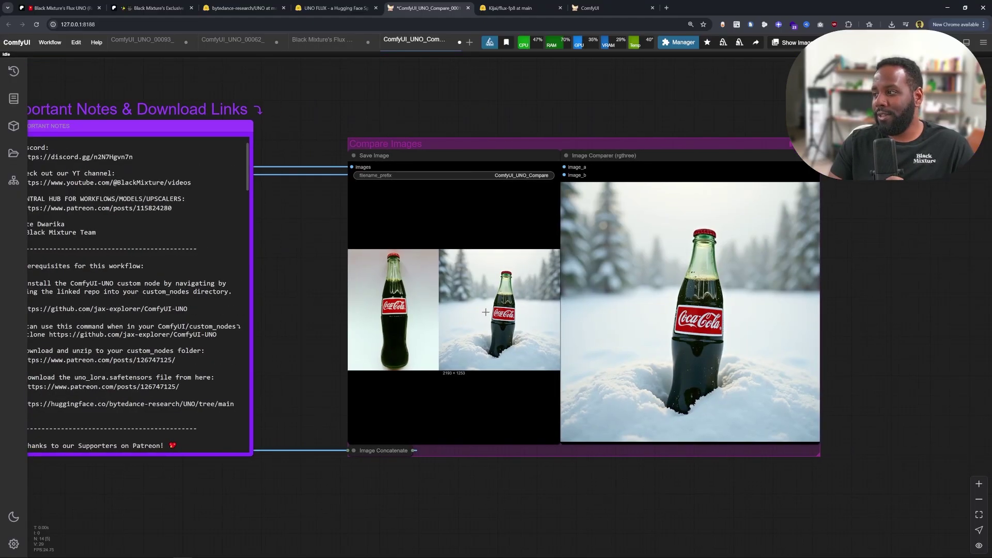
{"action": "scroll", "coordinate": [495, 318], "scroll_direction": "up", "scroll_amount": 2}
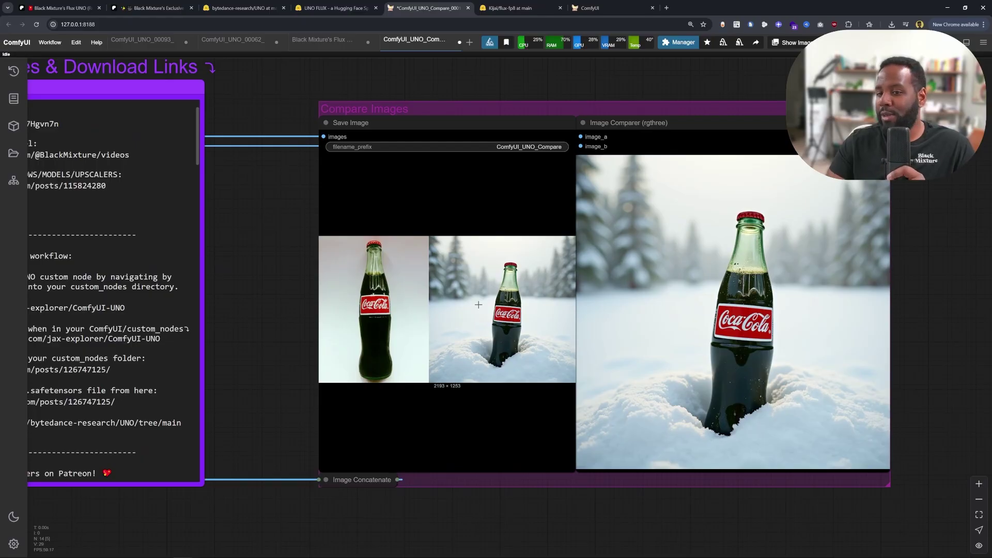
{"action": "scroll", "coordinate": [510, 297], "scroll_direction": "up", "scroll_amount": 4}
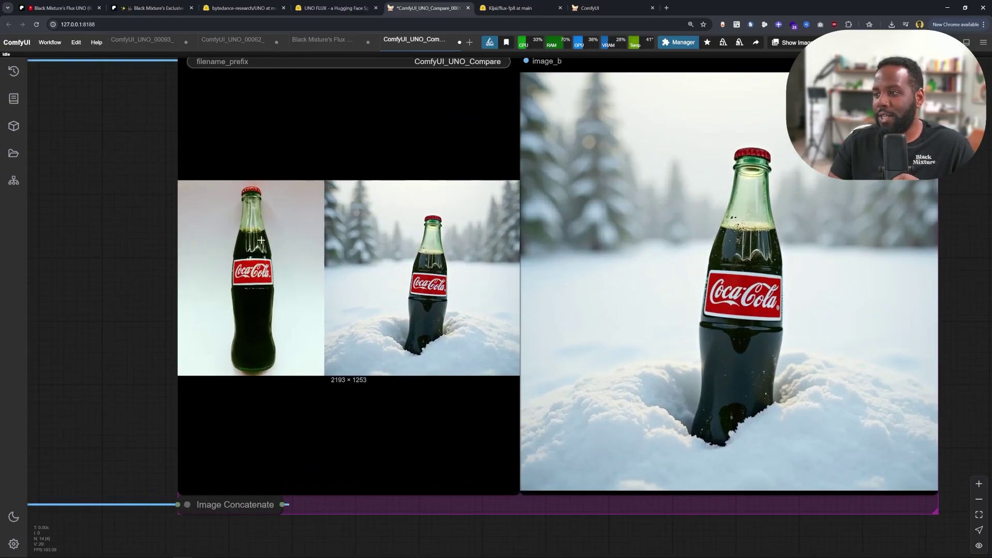
{"action": "left_click_drag", "start_coordinate": [499, 290], "coordinate": [342, 336]}
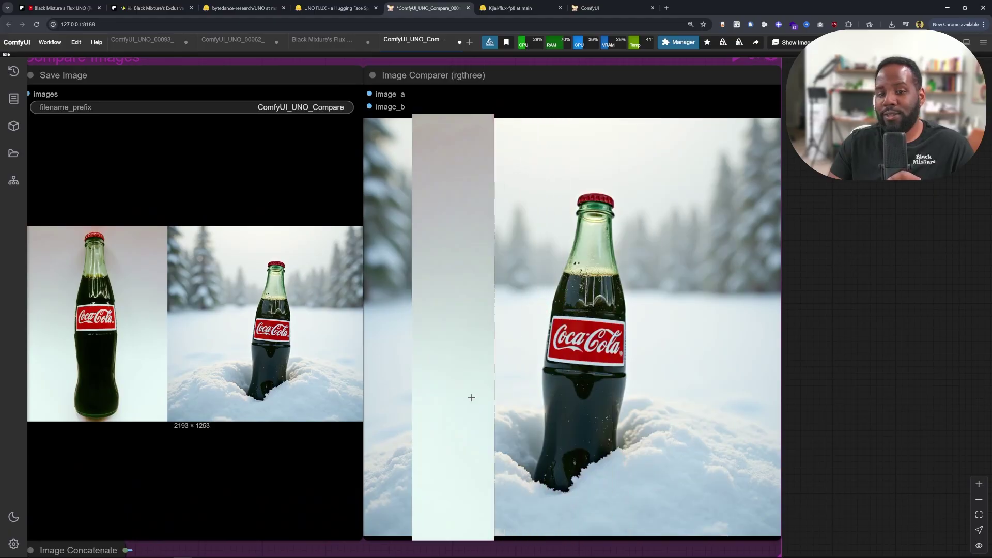
{"action": "scroll", "coordinate": [478, 345], "scroll_direction": "down", "scroll_amount": 7}
{"action": "left_click_drag", "start_coordinate": [207, 348], "coordinate": [639, 351]}
{"action": "scroll", "coordinate": [303, 349], "scroll_direction": "up", "scroll_amount": 5}
{"action": "left_click_drag", "start_coordinate": [303, 347], "coordinate": [428, 344]}
{"action": "scroll", "coordinate": [426, 343], "scroll_direction": "left", "scroll_amount": 4}
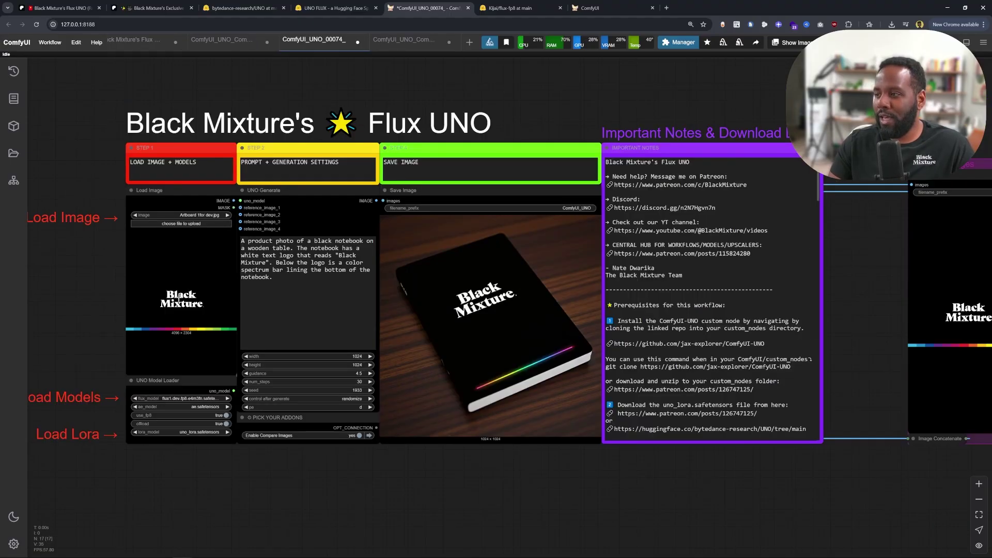
Zoom and pan to inspect the logo preview, its color bar and the model loader below.
{"action": "scroll", "coordinate": [214, 285], "scroll_direction": "up", "scroll_amount": 4}
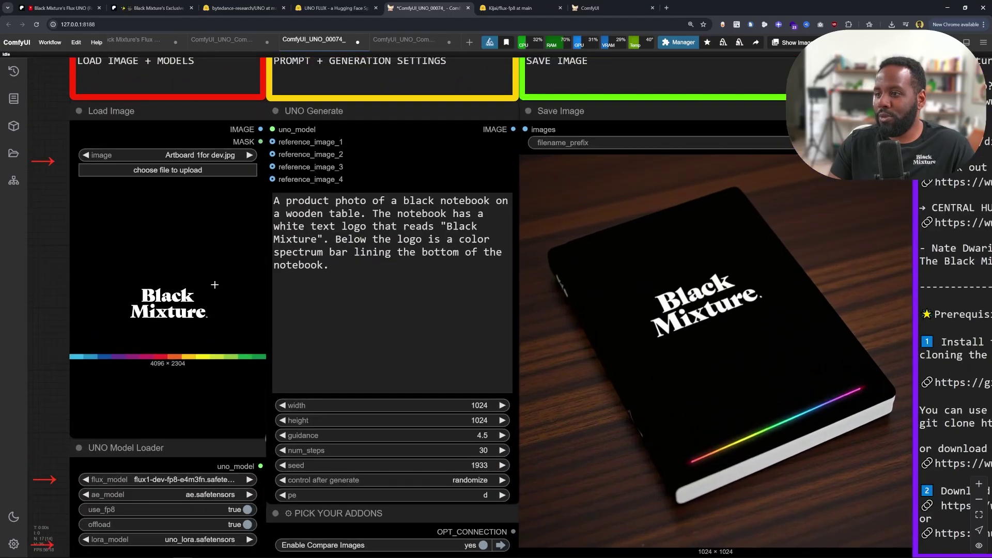
{"action": "scroll", "coordinate": [214, 285], "scroll_direction": "up", "scroll_amount": 2}
{"action": "scroll", "coordinate": [122, 398], "scroll_direction": "left", "scroll_amount": 2}
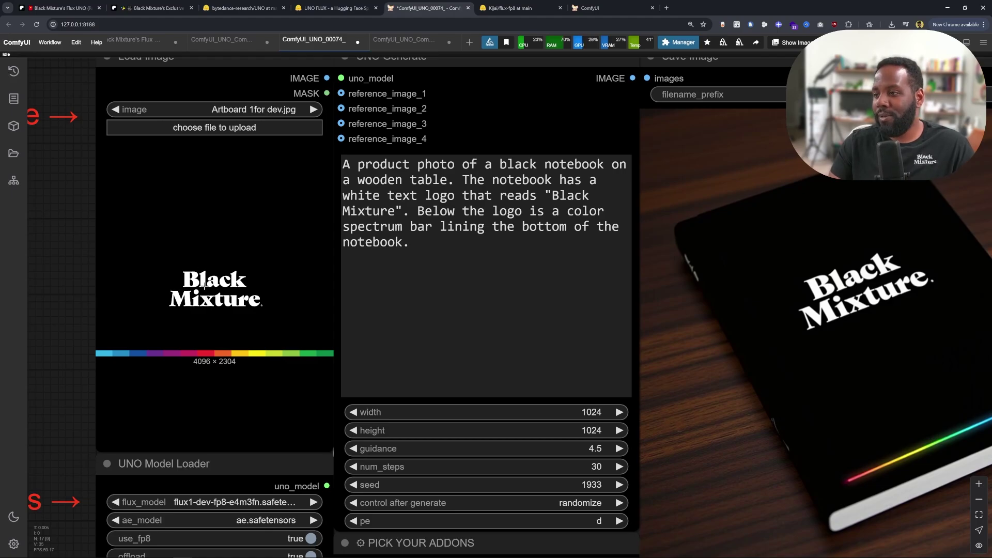
{"action": "scroll", "coordinate": [196, 315], "scroll_direction": "up", "scroll_amount": 4}
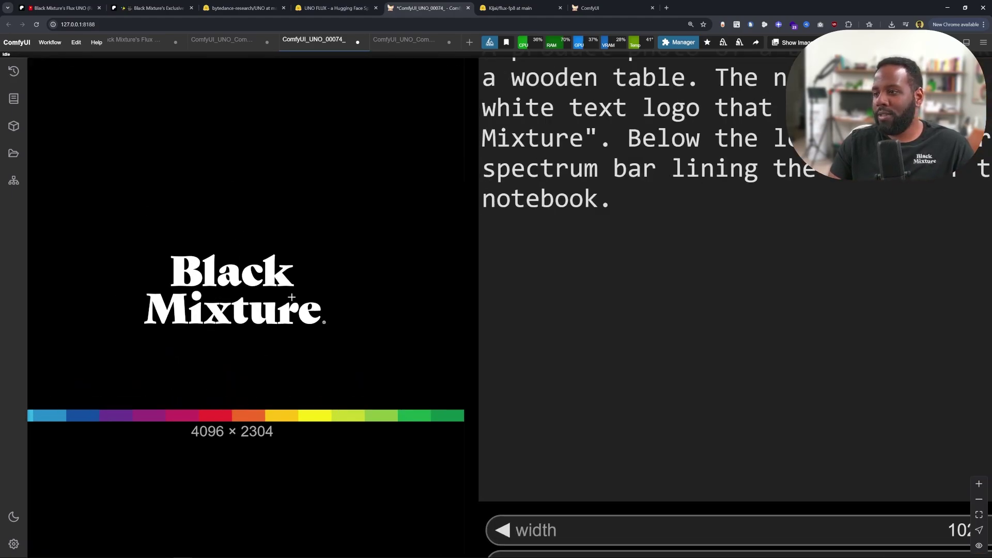
{"action": "scroll", "coordinate": [292, 297], "scroll_direction": "up", "scroll_amount": 4}
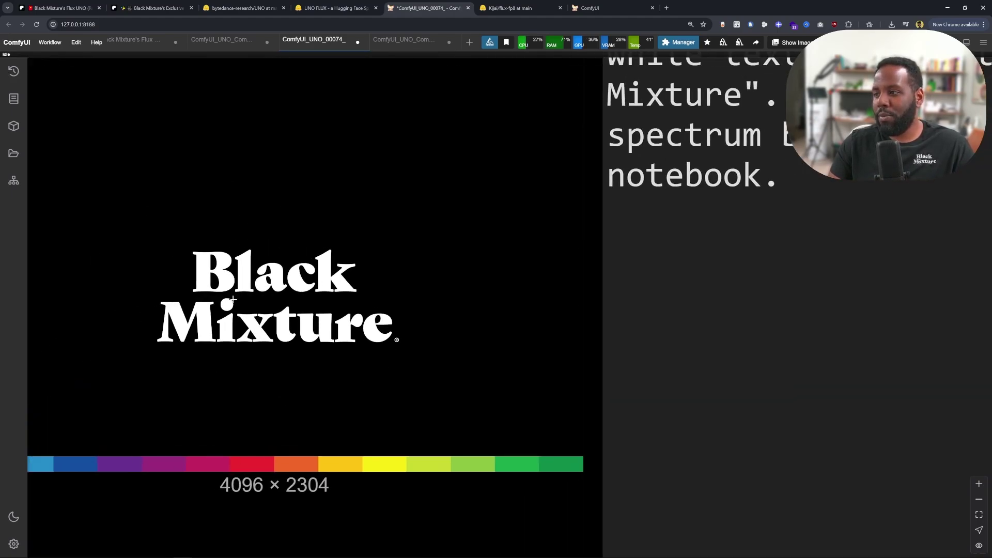
{"action": "left_click_drag", "start_coordinate": [243, 386], "coordinate": [261, 314]}
{"action": "left_click_drag", "start_coordinate": [191, 387], "coordinate": [216, 326]}
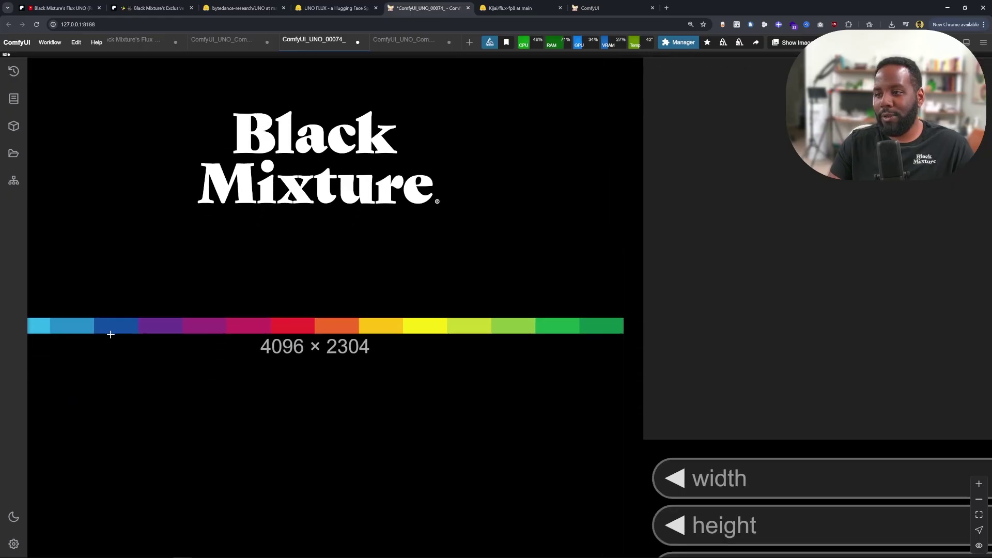
{"action": "scroll", "coordinate": [126, 333], "scroll_direction": "down", "scroll_amount": 3}
{"action": "scroll", "coordinate": [383, 344], "scroll_direction": "down", "scroll_amount": 5}
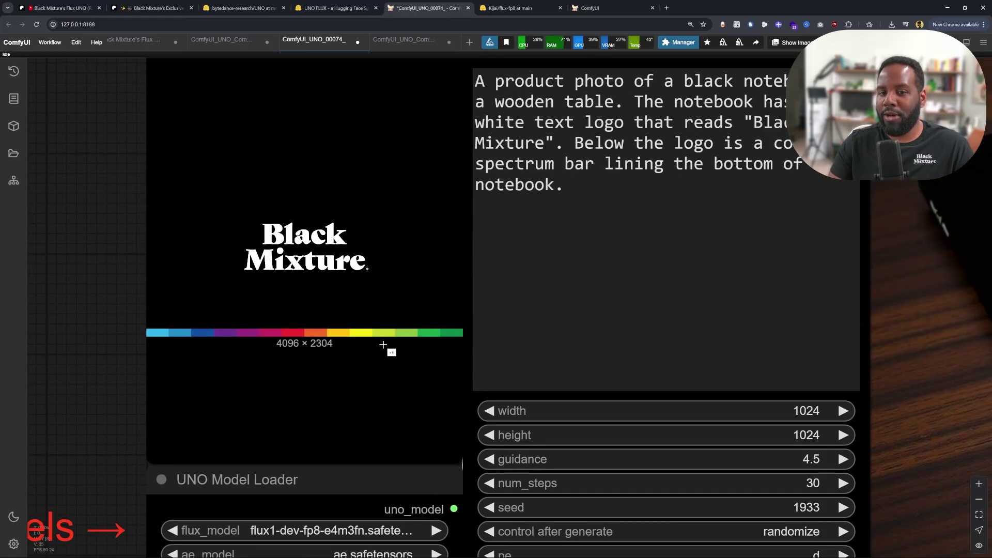
{"action": "scroll", "coordinate": [346, 261], "scroll_direction": "up", "scroll_amount": 3}
{"action": "left_click_drag", "start_coordinate": [341, 258], "coordinate": [328, 258]}
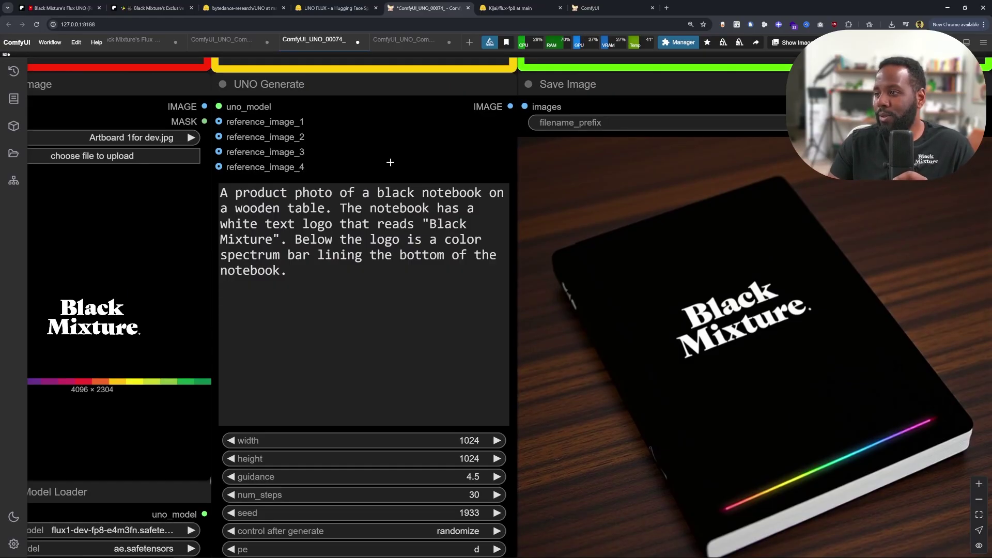
Highlight the color-spectrum-bar prompt sentence, then view the generated notebook image and side-by-side comparison.
{"action": "left_click_drag", "start_coordinate": [296, 239], "coordinate": [288, 271]}
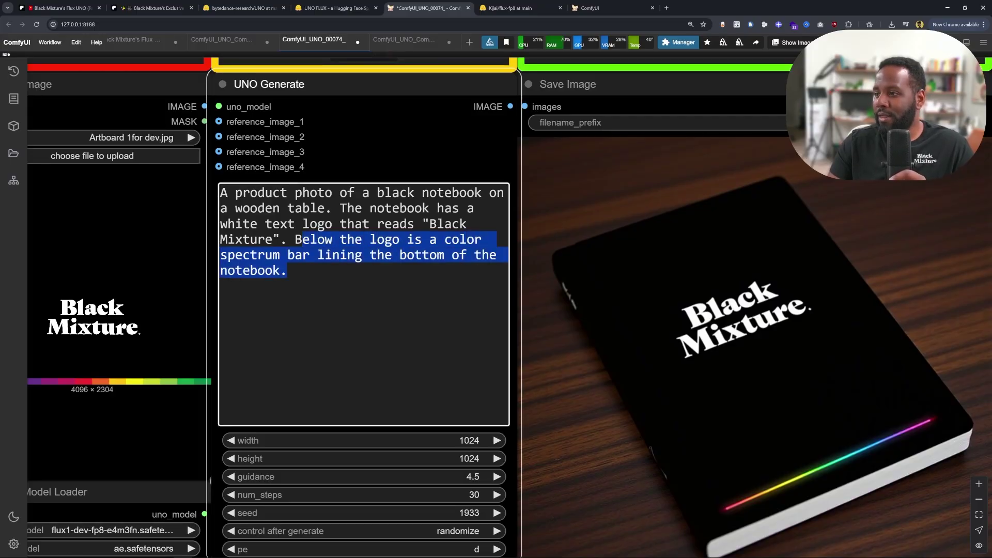
{"action": "left_click", "coordinate": [287, 270]}
{"action": "left_click_drag", "start_coordinate": [734, 364], "coordinate": [527, 295]}
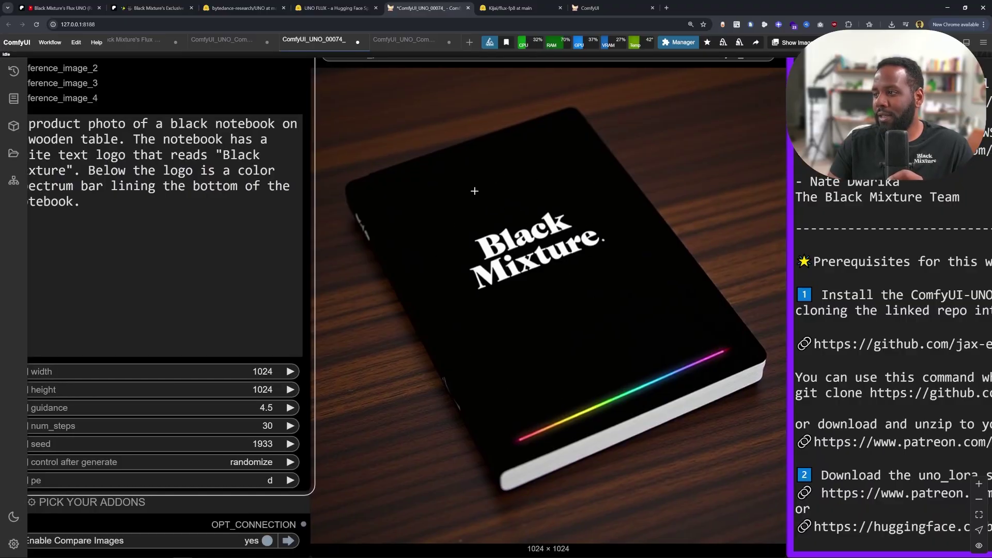
{"action": "scroll", "coordinate": [601, 293], "scroll_direction": "down", "scroll_amount": 5}
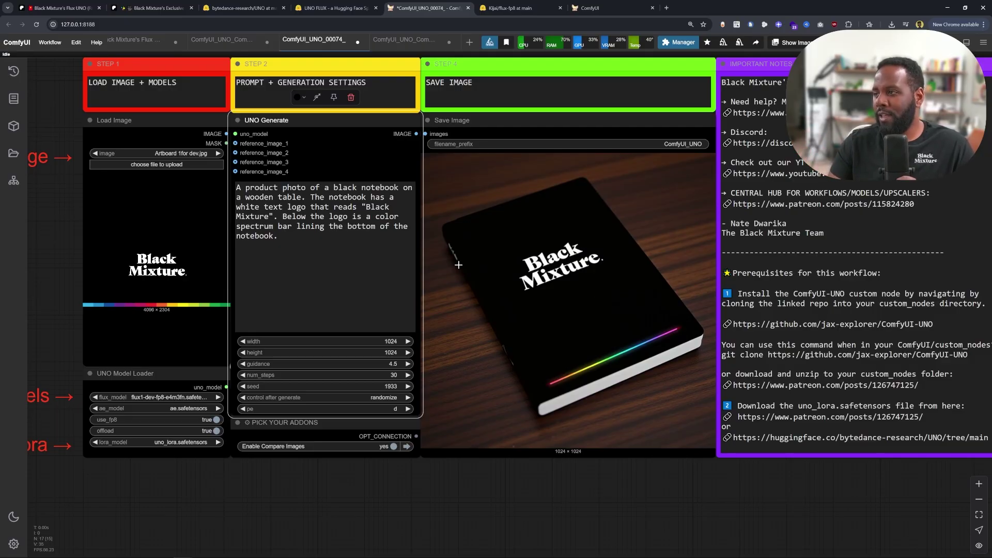
{"action": "scroll", "coordinate": [501, 279], "scroll_direction": "down", "scroll_amount": 5}
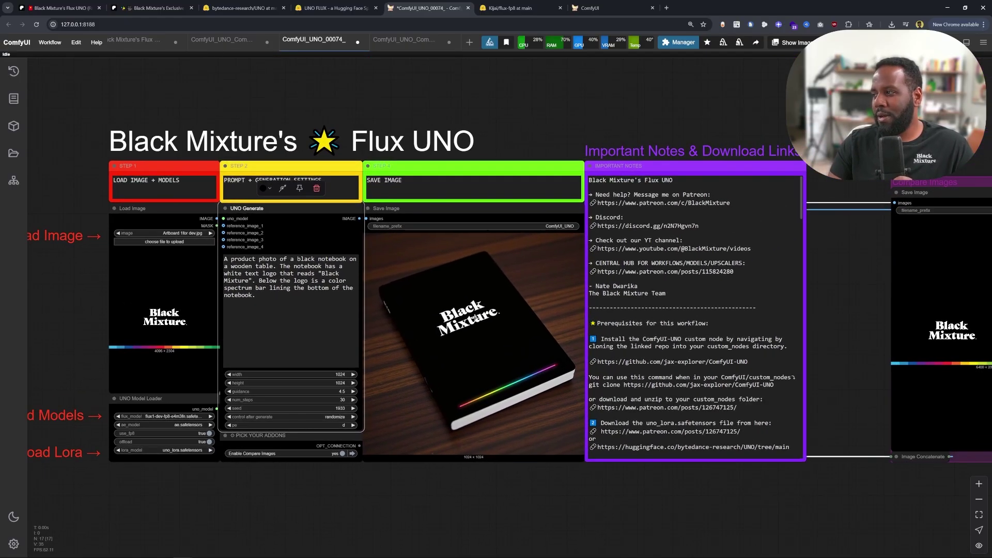
{"action": "left_click_drag", "start_coordinate": [873, 354], "coordinate": [347, 301]}
{"action": "scroll", "coordinate": [423, 303], "scroll_direction": "up", "scroll_amount": 5}
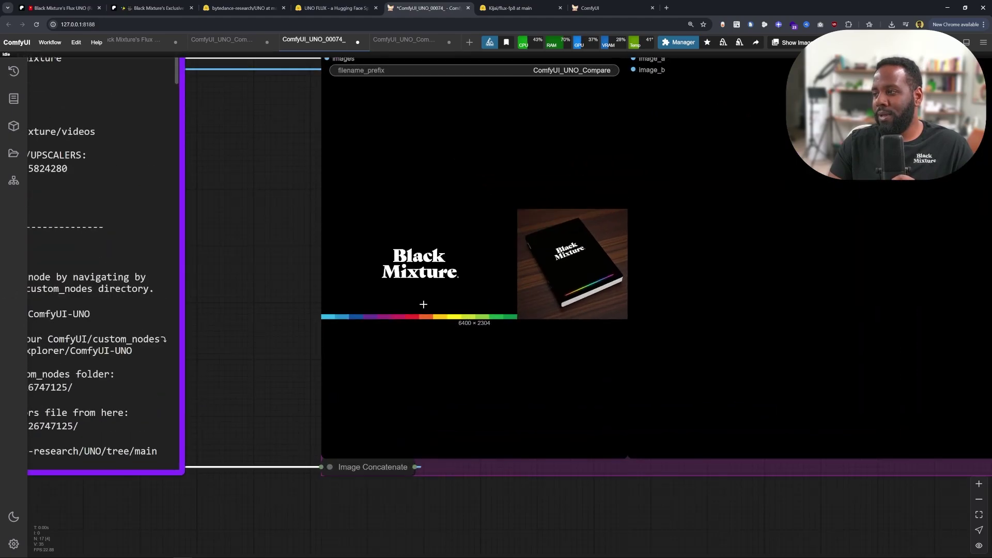
{"action": "scroll", "coordinate": [176, 298], "scroll_direction": "up", "scroll_amount": 5}
{"action": "left_click_drag", "start_coordinate": [175, 298], "coordinate": [431, 316]}
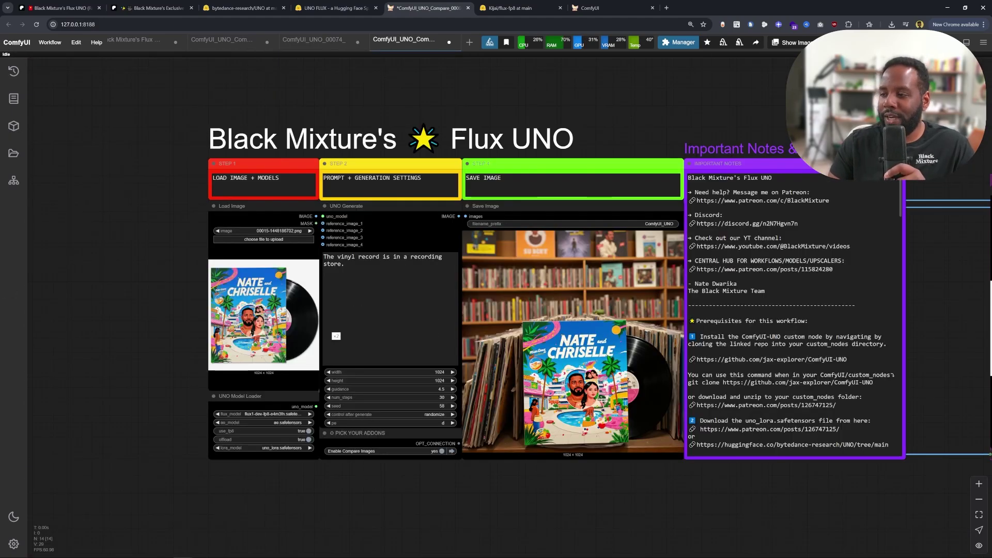
Zoom the canvas and inspect the reference album cover from its title down to the bottom.
{"action": "scroll", "coordinate": [476, 332], "scroll_direction": "up", "scroll_amount": 1}
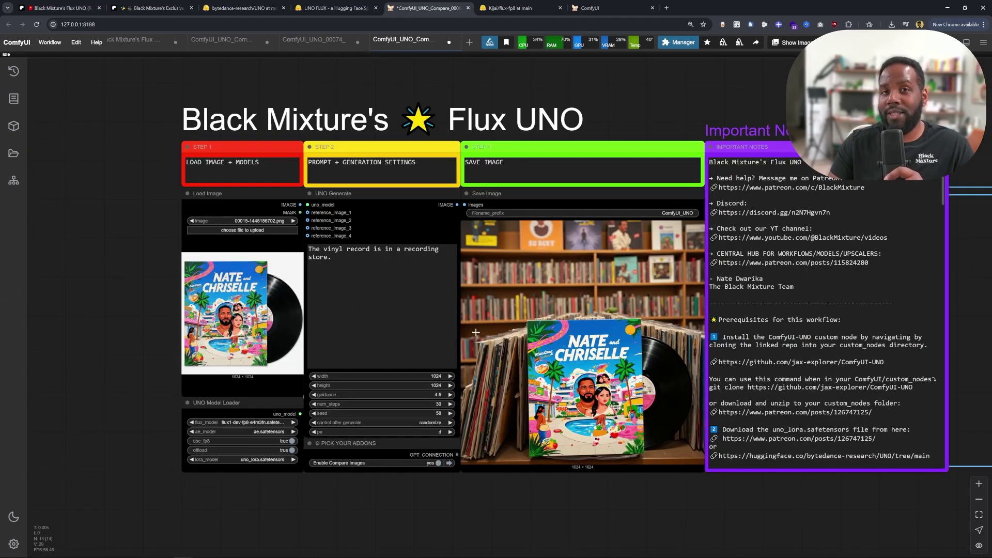
{"action": "scroll", "coordinate": [476, 332], "scroll_direction": "up", "scroll_amount": 5}
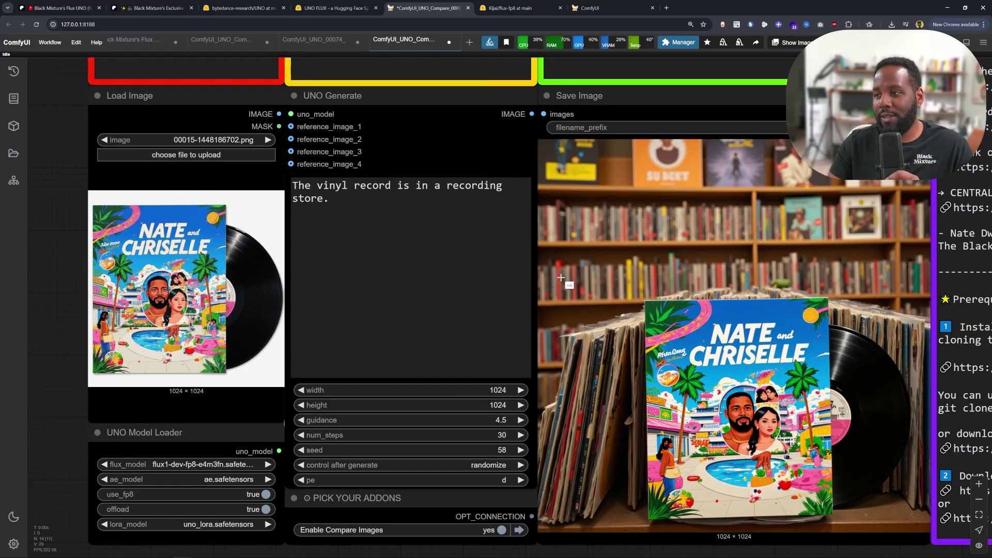
{"action": "scroll", "coordinate": [560, 278], "scroll_direction": "up", "scroll_amount": 4}
{"action": "left_click_drag", "start_coordinate": [337, 305], "coordinate": [597, 295]}
{"action": "scroll", "coordinate": [202, 264], "scroll_direction": "up", "scroll_amount": 4}
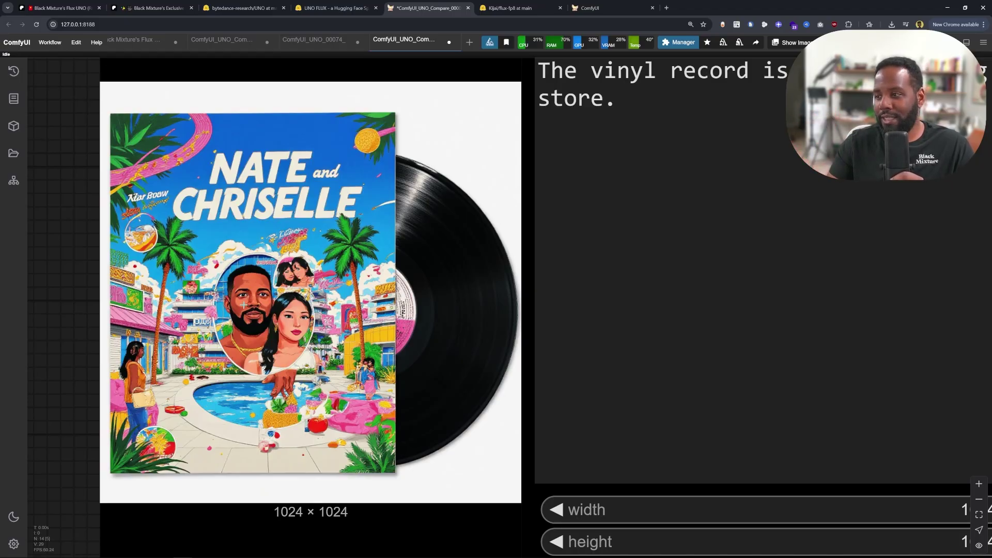
{"action": "scroll", "coordinate": [276, 336], "scroll_direction": "up", "scroll_amount": 1}
{"action": "scroll", "coordinate": [276, 335], "scroll_direction": "up", "scroll_amount": 5}
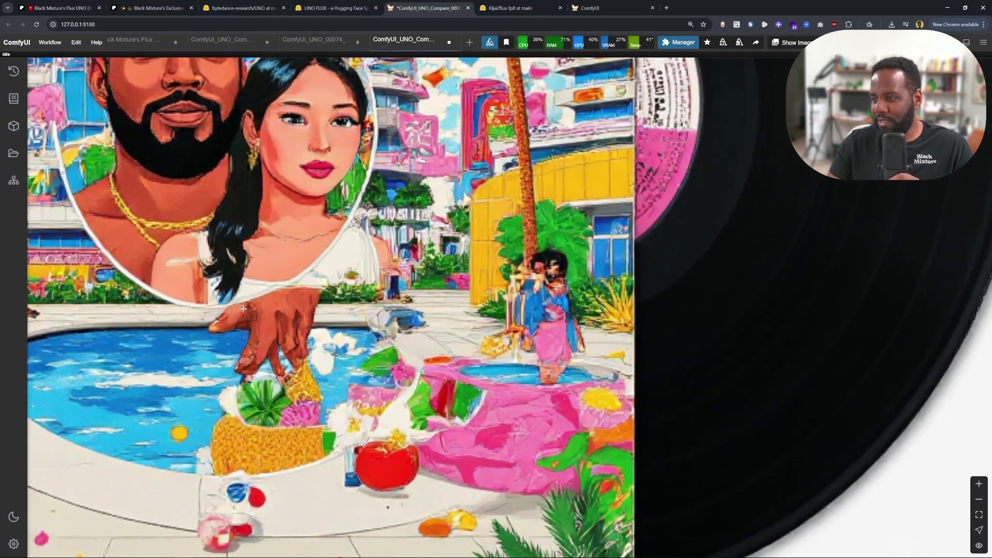
{"action": "scroll", "coordinate": [294, 289], "scroll_direction": "up", "scroll_amount": 1}
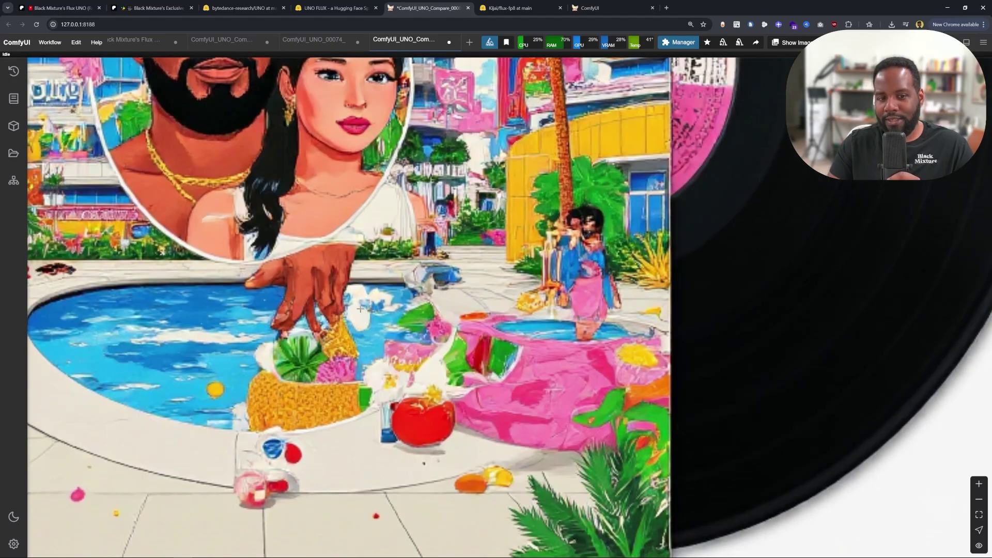
{"action": "scroll", "coordinate": [329, 302], "scroll_direction": "down", "scroll_amount": 2}
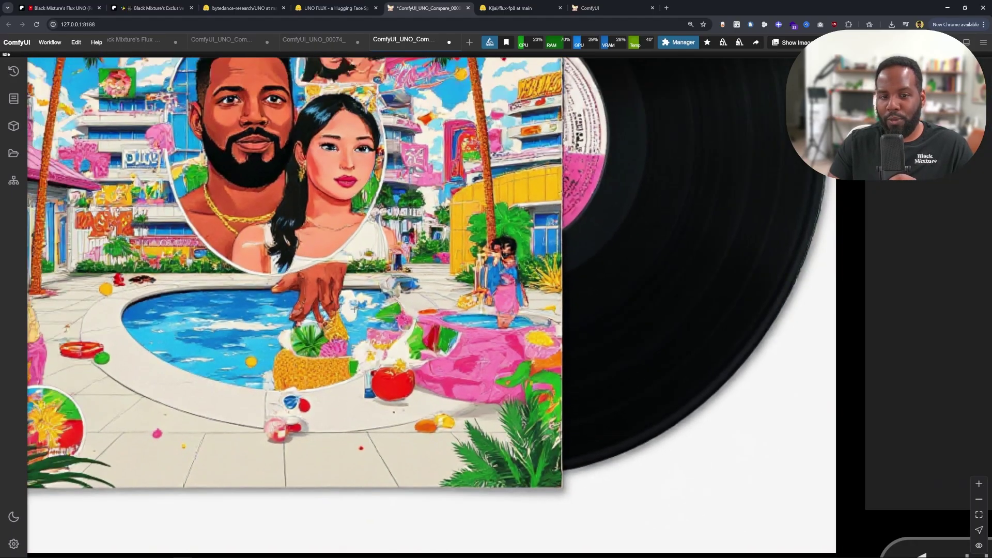
{"action": "scroll", "coordinate": [484, 338], "scroll_direction": "down", "scroll_amount": 1}
{"action": "scroll", "coordinate": [485, 320], "scroll_direction": "down", "scroll_amount": 2}
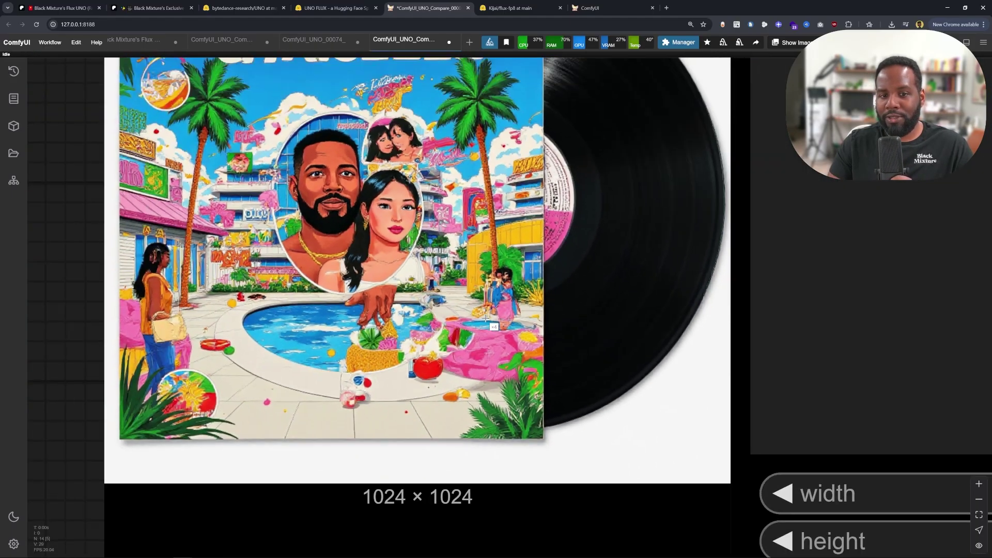
{"action": "left_click_drag", "start_coordinate": [493, 332], "coordinate": [483, 531]}
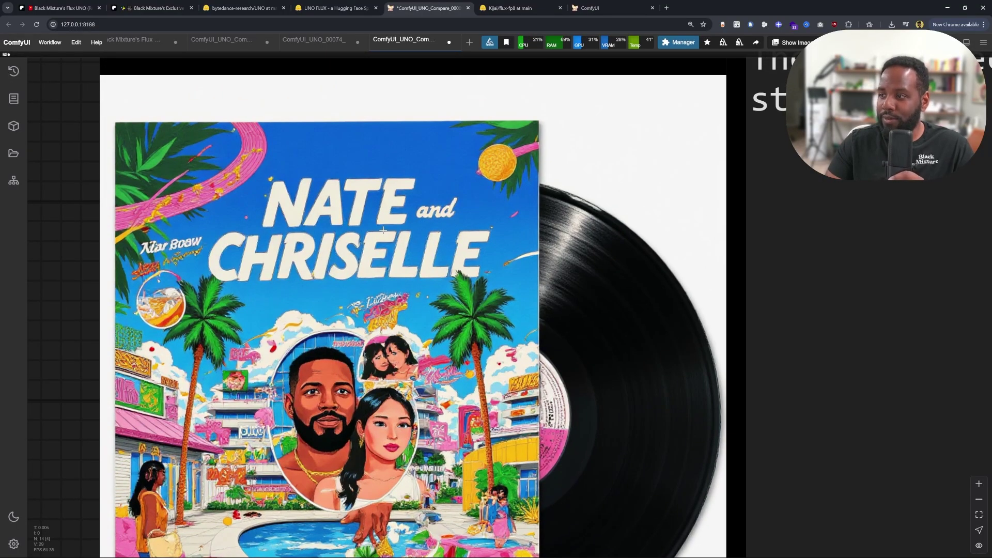
{"action": "left_click_drag", "start_coordinate": [383, 230], "coordinate": [395, 121]}
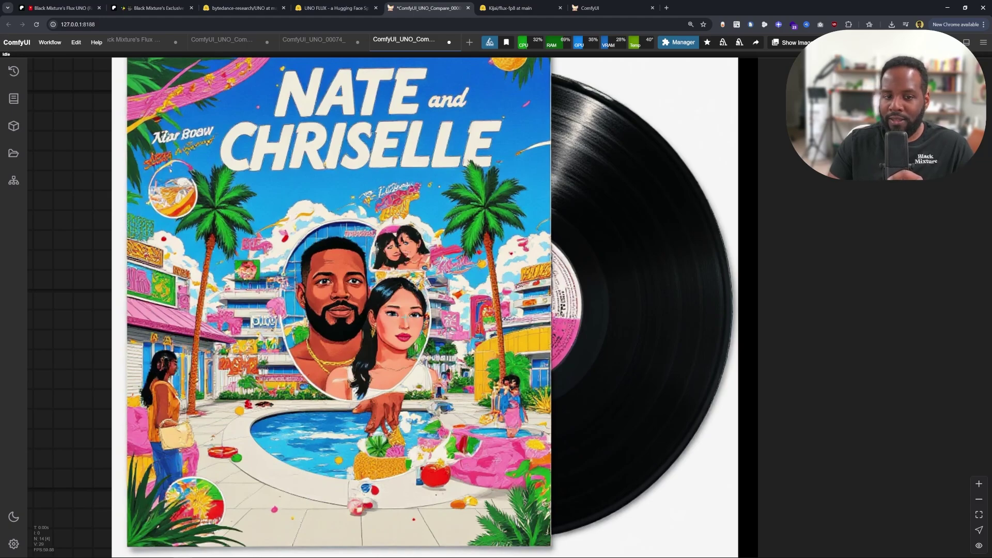
Pan to the generated vinyl store result and highlight part of its prompt.
{"action": "scroll", "coordinate": [383, 329], "scroll_direction": "down", "scroll_amount": 4}
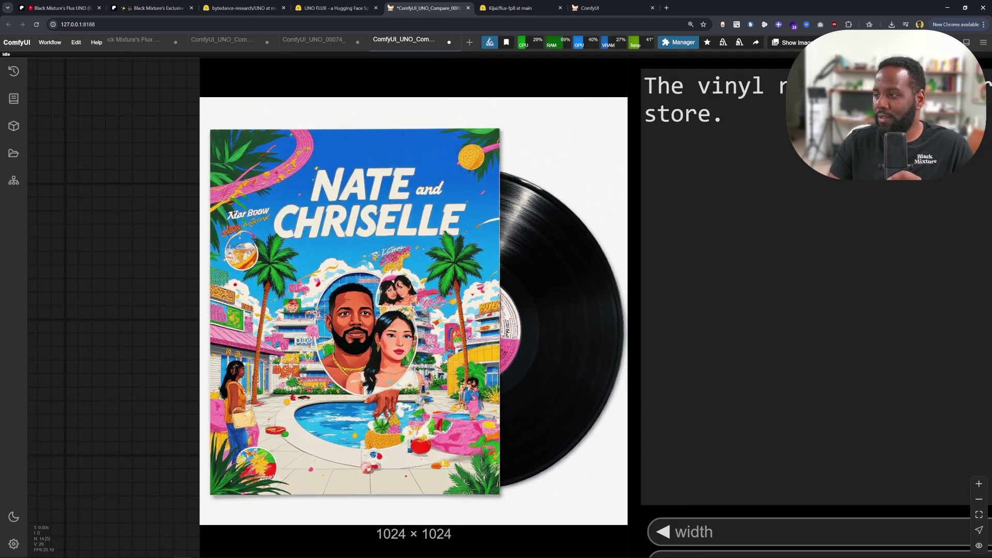
{"action": "scroll", "coordinate": [351, 316], "scroll_direction": "down", "scroll_amount": 5}
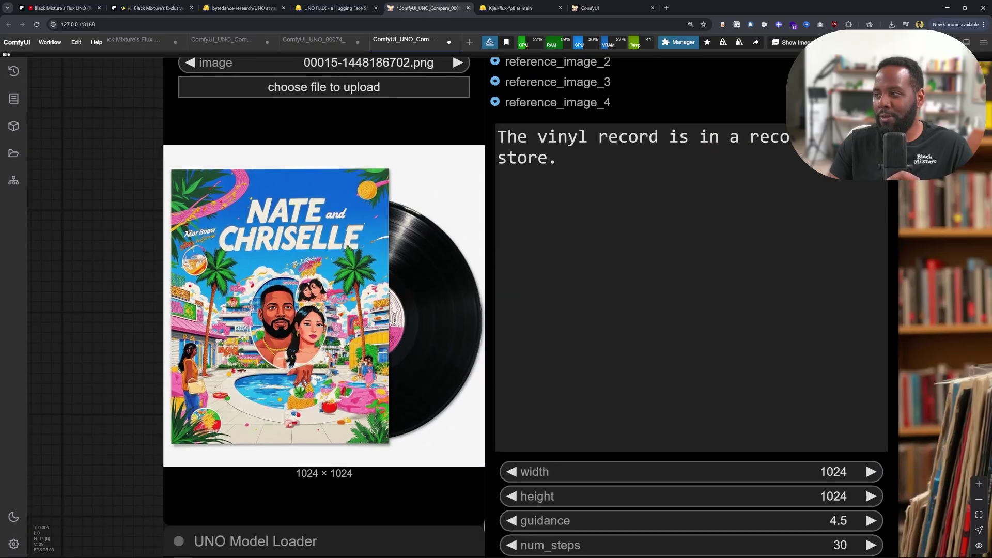
{"action": "scroll", "coordinate": [316, 312], "scroll_direction": "up", "scroll_amount": 10}
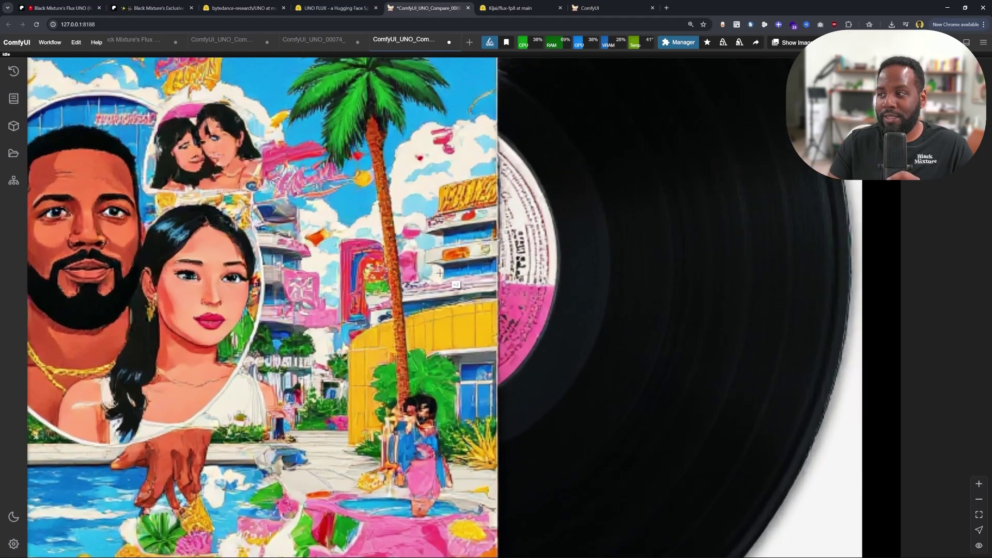
{"action": "scroll", "coordinate": [466, 251], "scroll_direction": "down", "scroll_amount": 10}
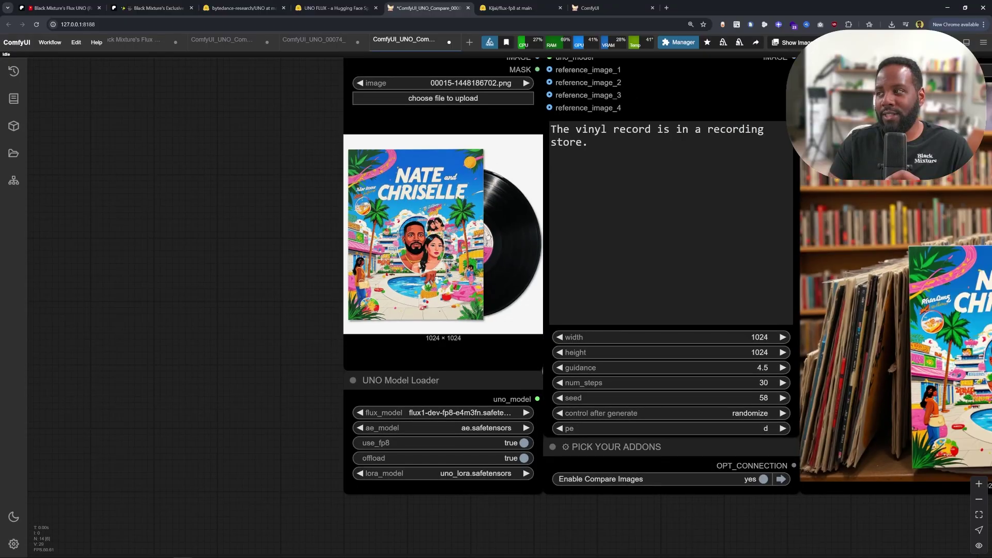
{"action": "left_click_drag", "start_coordinate": [488, 237], "coordinate": [268, 269]}
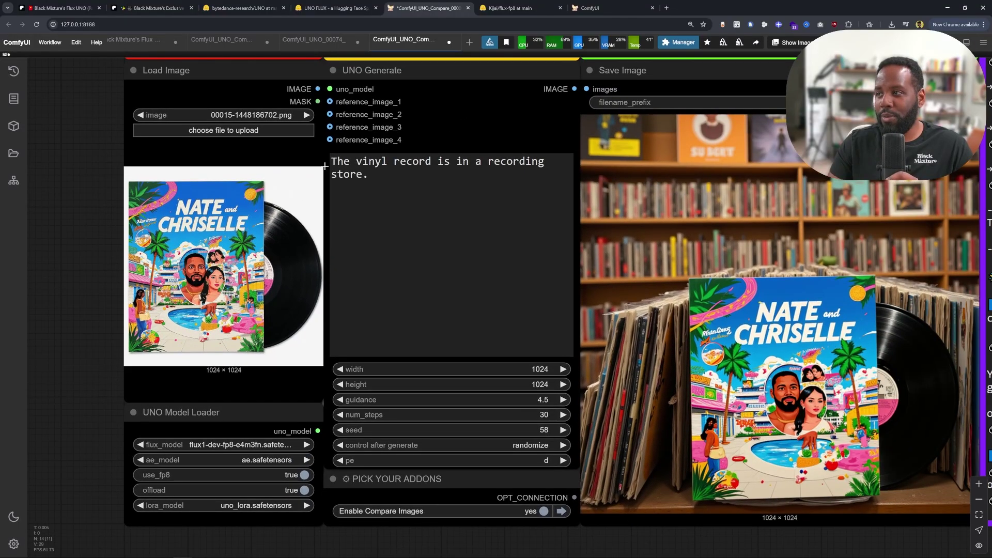
{"action": "left_click_drag", "start_coordinate": [336, 163], "coordinate": [387, 185]}
{"action": "left_click", "coordinate": [749, 254]}
{"action": "scroll", "coordinate": [796, 385], "scroll_direction": "up", "scroll_amount": 1}
{"action": "scroll", "coordinate": [803, 390], "scroll_direction": "down", "scroll_amount": 1}
Zoom in on the generated album image in the recording store.
{"action": "left_click_drag", "start_coordinate": [807, 395], "coordinate": [424, 305]}
{"action": "scroll", "coordinate": [430, 309], "scroll_direction": "up", "scroll_amount": 4}
{"action": "scroll", "coordinate": [395, 263], "scroll_direction": "up", "scroll_amount": 2}
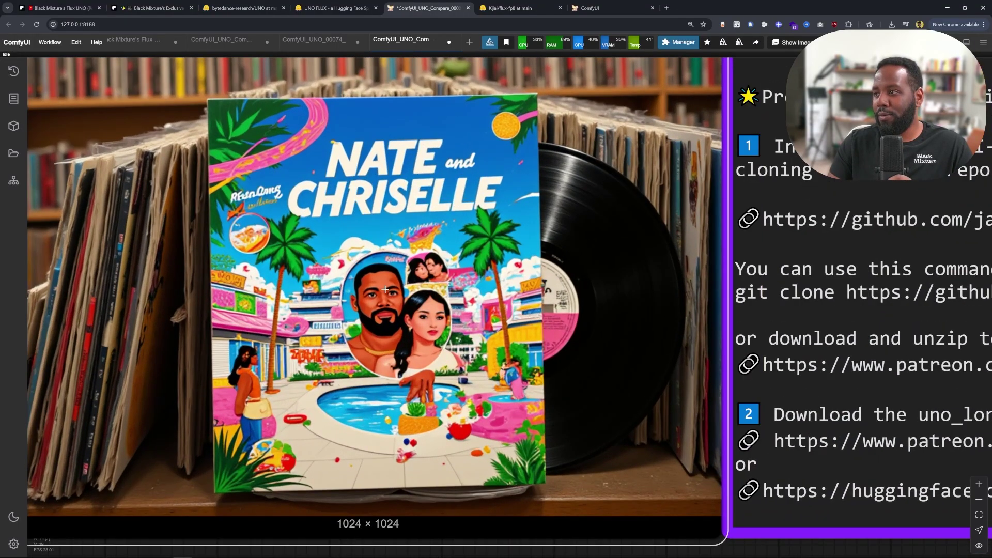
{"action": "scroll", "coordinate": [385, 289], "scroll_direction": "up", "scroll_amount": 8}
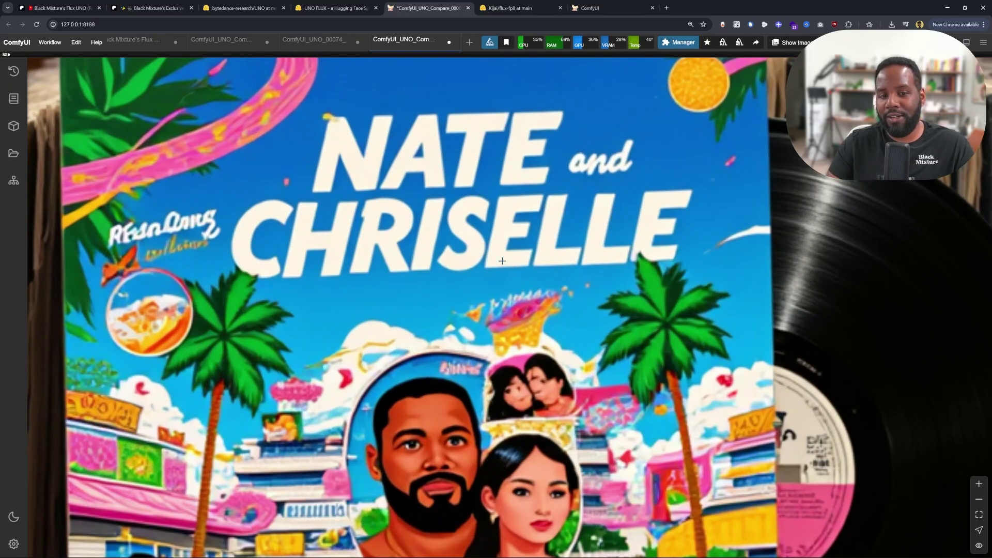
{"action": "scroll", "coordinate": [502, 261], "scroll_direction": "down", "scroll_amount": 5}
{"action": "scroll", "coordinate": [465, 299], "scroll_direction": "up", "scroll_amount": 10}
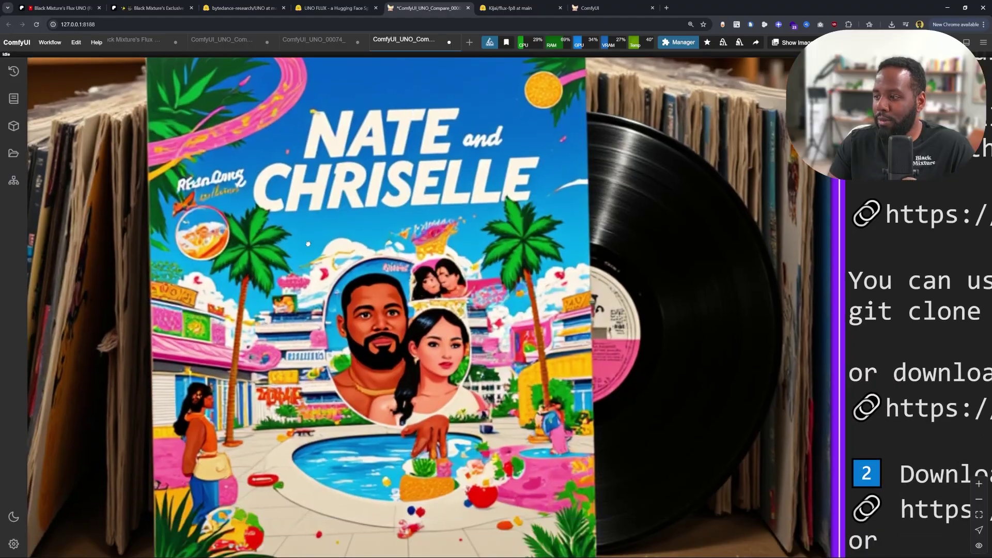
{"action": "scroll", "coordinate": [465, 298], "scroll_direction": "down", "scroll_amount": 1}
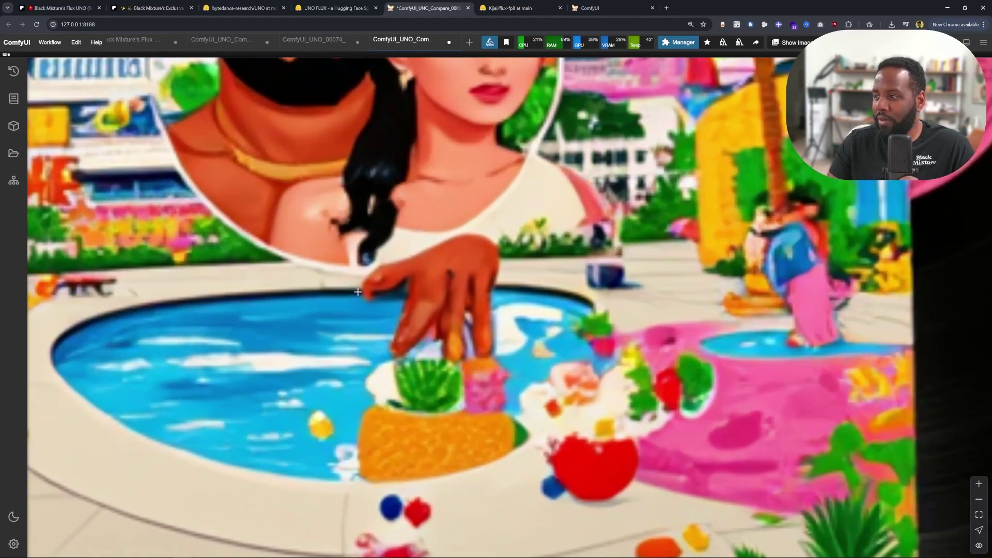
{"action": "scroll", "coordinate": [458, 304], "scroll_direction": "down", "scroll_amount": 3}
{"action": "scroll", "coordinate": [458, 306], "scroll_direction": "down", "scroll_amount": 3}
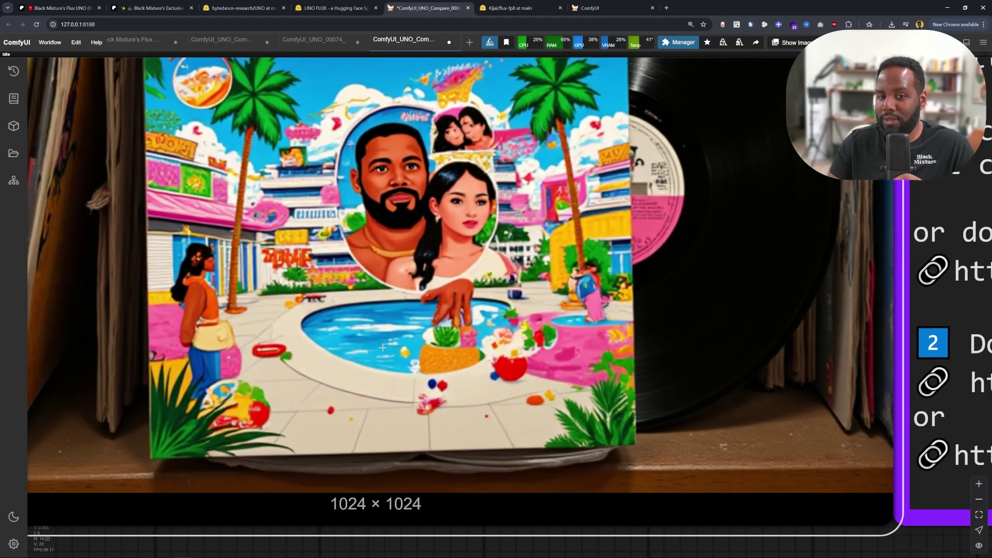
{"action": "scroll", "coordinate": [408, 289], "scroll_direction": "down", "scroll_amount": 6}
Compare the reference vinyl image with the generated album cover, checking the model loader and generation settings.
{"action": "left_click_drag", "start_coordinate": [301, 255], "coordinate": [730, 344]}
{"action": "scroll", "coordinate": [809, 321], "scroll_direction": "down", "scroll_amount": 3}
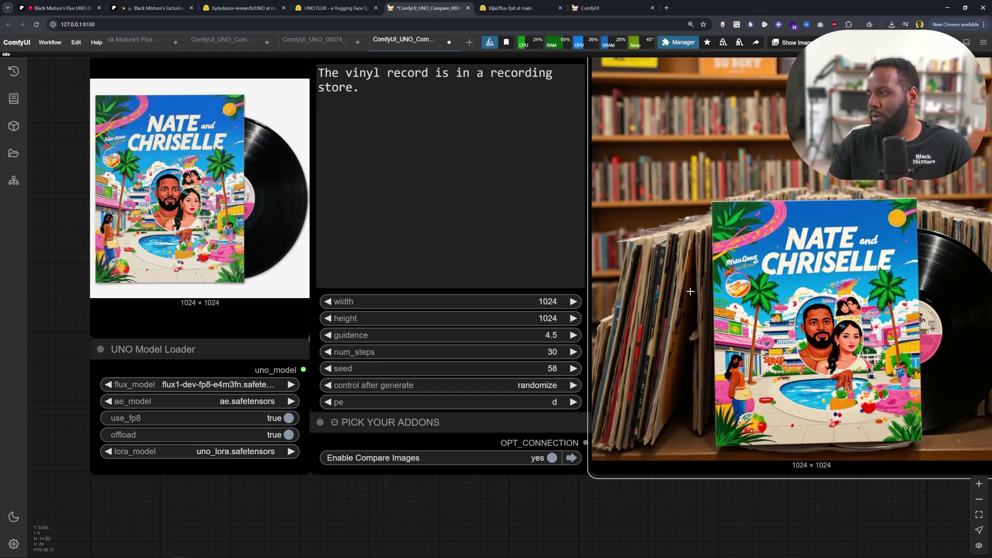
{"action": "scroll", "coordinate": [691, 291], "scroll_direction": "up", "scroll_amount": 2}
{"action": "left_click_drag", "start_coordinate": [716, 293], "coordinate": [816, 348]}
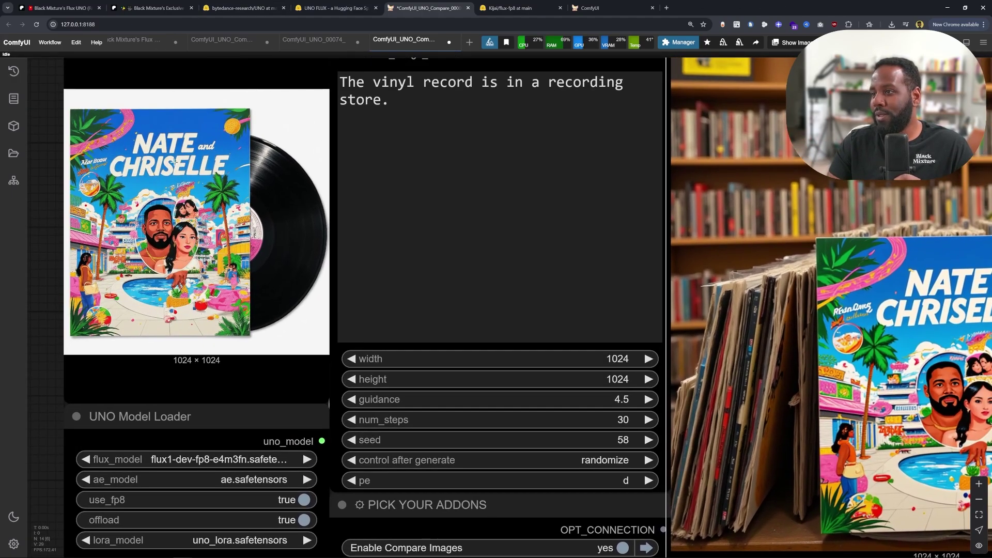
{"action": "left_click_drag", "start_coordinate": [665, 281], "coordinate": [202, 206]}
{"action": "scroll", "coordinate": [664, 191], "scroll_direction": "up", "scroll_amount": 6}
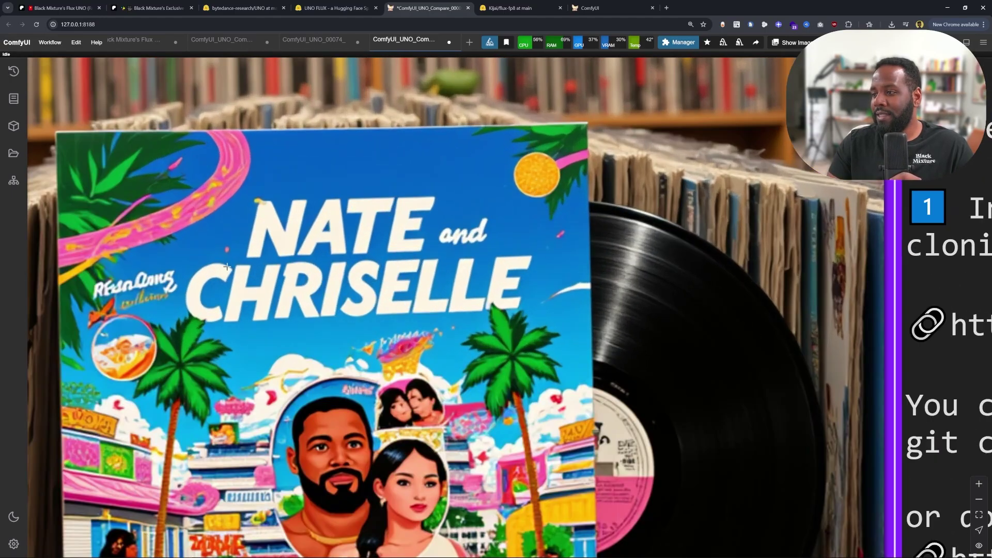
{"action": "scroll", "coordinate": [227, 266], "scroll_direction": "down", "scroll_amount": 6}
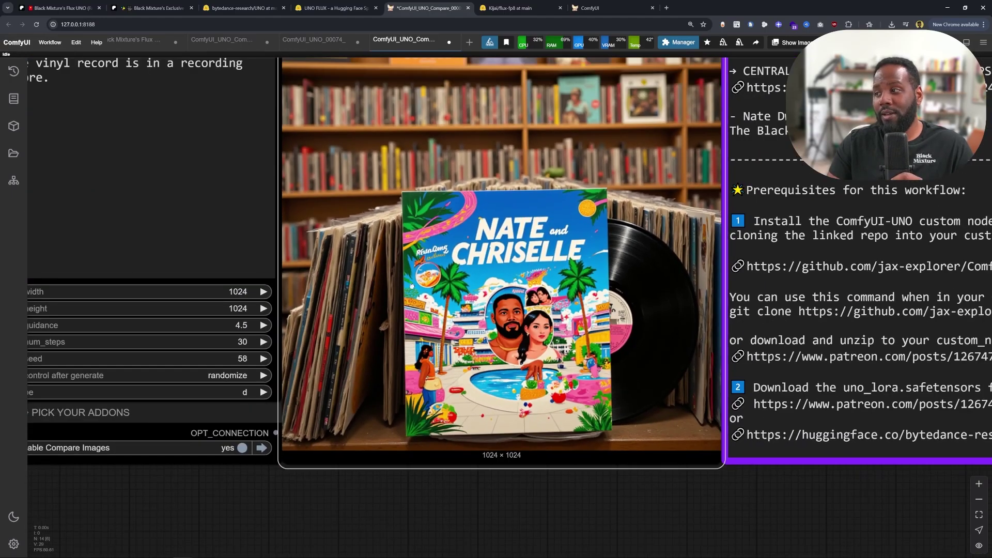
{"action": "left_click_drag", "start_coordinate": [412, 286], "coordinate": [732, 332]}
{"action": "scroll", "coordinate": [272, 264], "scroll_direction": "up", "scroll_amount": 15}
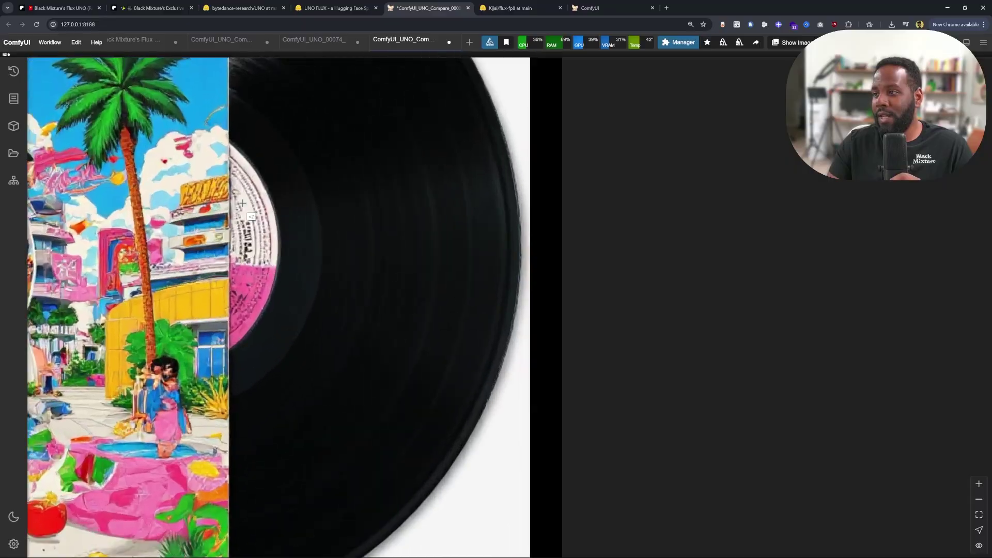
{"action": "scroll", "coordinate": [243, 203], "scroll_direction": "down", "scroll_amount": 8}
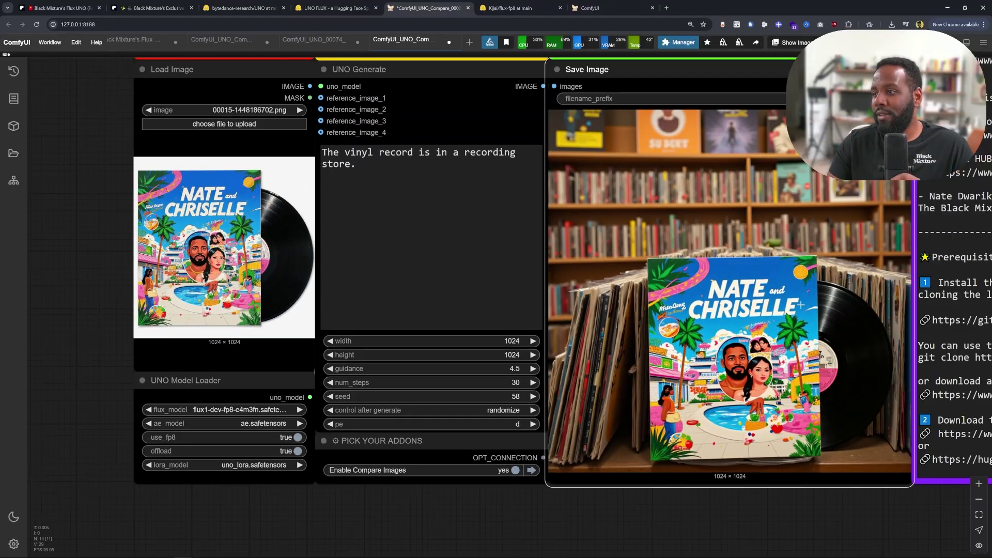
{"action": "left_click_drag", "start_coordinate": [801, 306], "coordinate": [504, 266]}
{"action": "left_click_drag", "start_coordinate": [244, 146], "coordinate": [371, 269]}
Pan across the side-by-side comparison group, back to the main workflow, then switch to File Explorer.
{"action": "scroll", "coordinate": [371, 269], "scroll_direction": "down", "scroll_amount": 1}
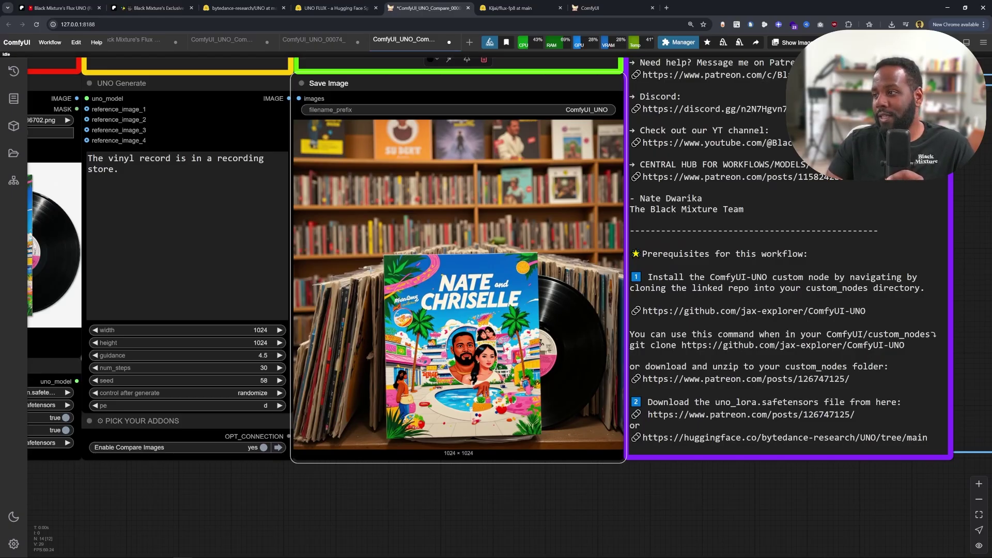
{"action": "scroll", "coordinate": [370, 269], "scroll_direction": "up", "scroll_amount": 6}
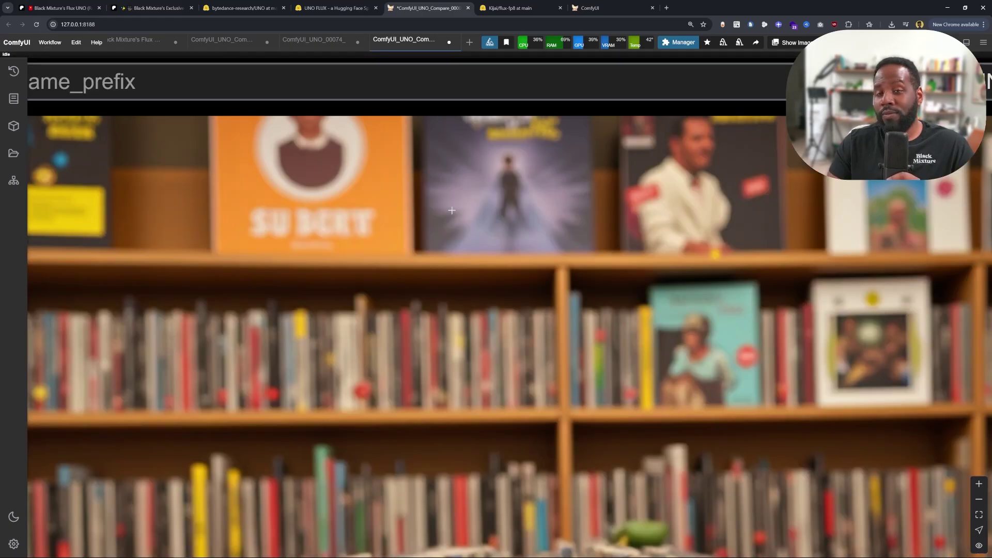
{"action": "scroll", "coordinate": [428, 350], "scroll_direction": "down", "scroll_amount": 10}
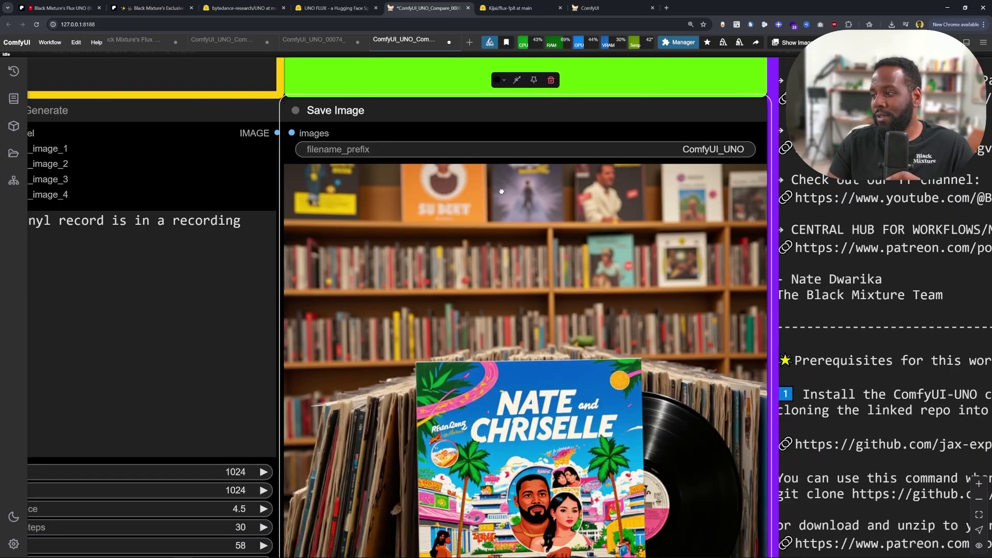
{"action": "scroll", "coordinate": [428, 350], "scroll_direction": "down", "scroll_amount": 5}
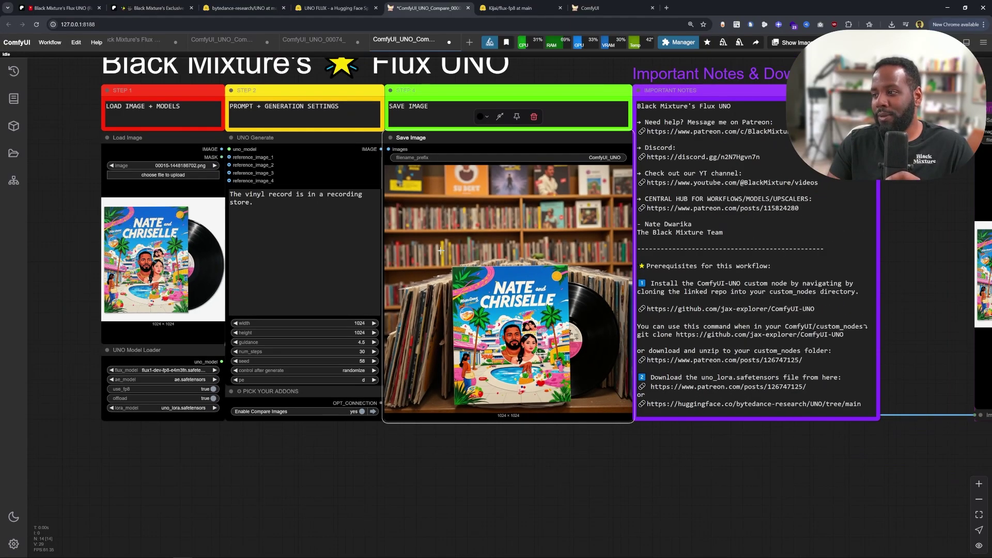
{"action": "scroll", "coordinate": [510, 163], "scroll_direction": "down", "scroll_amount": 3}
{"action": "scroll", "coordinate": [537, 264], "scroll_direction": "up", "scroll_amount": 3}
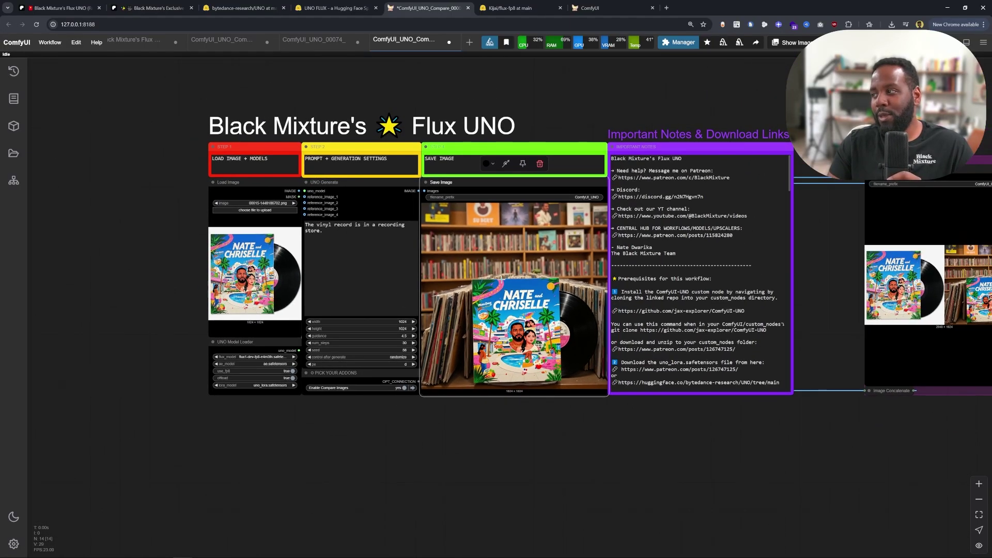
{"action": "left_click_drag", "start_coordinate": [537, 264], "coordinate": [471, 252]}
{"action": "left_click_drag", "start_coordinate": [723, 279], "coordinate": [65, 259]}
{"action": "scroll", "coordinate": [372, 248], "scroll_direction": "down", "scroll_amount": 2}
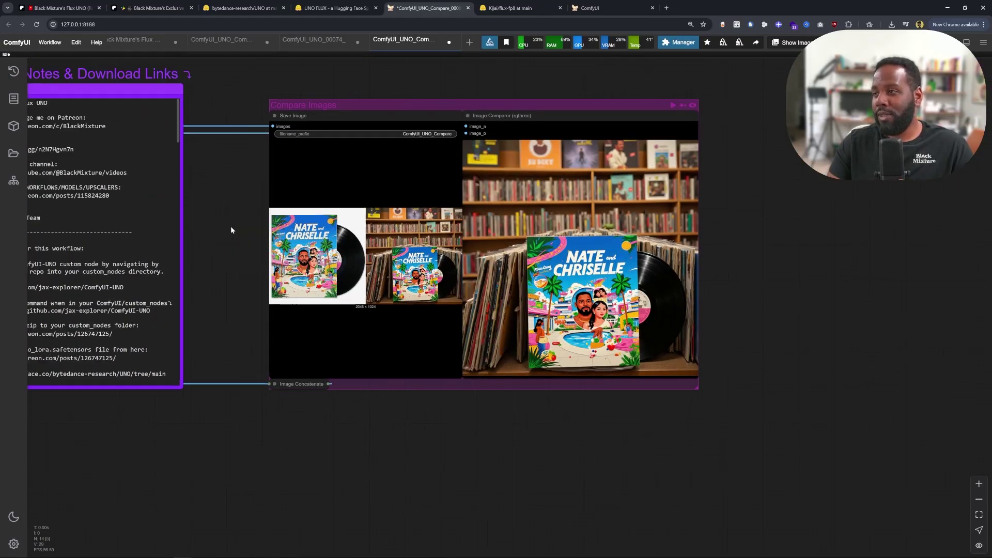
{"action": "left_click_drag", "start_coordinate": [209, 252], "coordinate": [685, 324]}
{"action": "left_click_drag", "start_coordinate": [338, 318], "coordinate": [525, 299]}
{"action": "scroll", "coordinate": [525, 300], "scroll_direction": "up", "scroll_amount": 4}
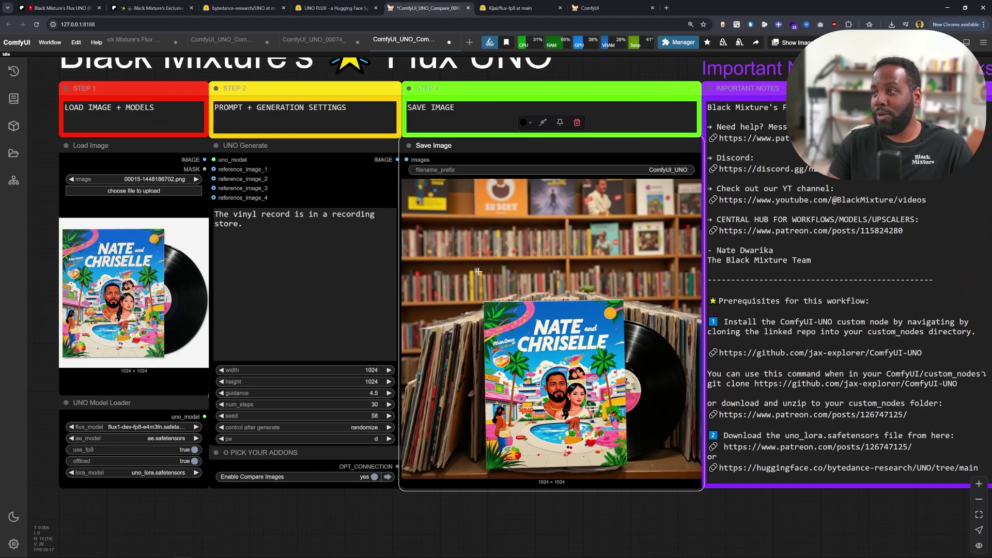
{"action": "key", "text": "alt+Tab"}
Open ComfyUI_UNO_Compare_00012.png from the ComfyUI output folder.
{"action": "scroll", "coordinate": [287, 264], "scroll_direction": "up", "scroll_amount": 10}
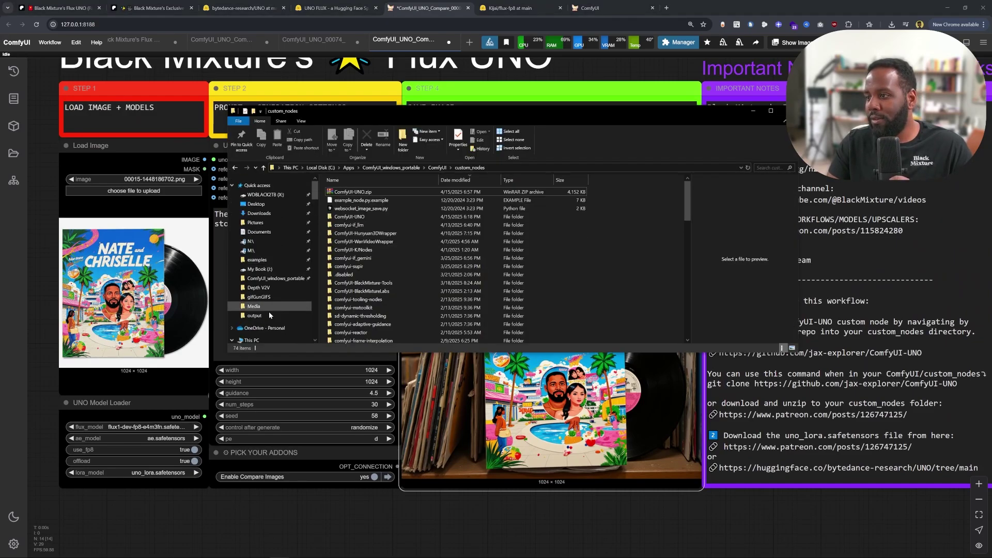
{"action": "left_click", "coordinate": [268, 314]}
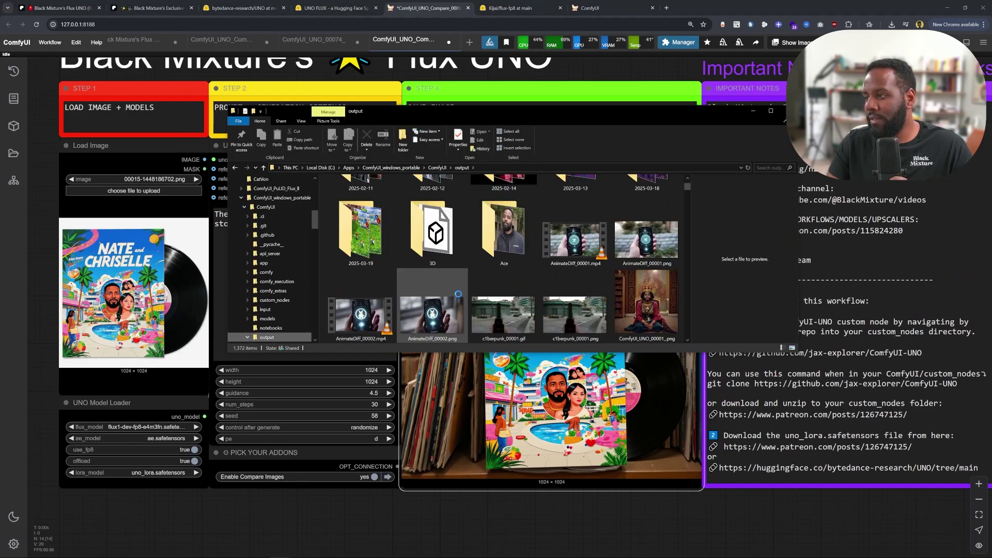
{"action": "scroll", "coordinate": [460, 292], "scroll_direction": "down", "scroll_amount": 6}
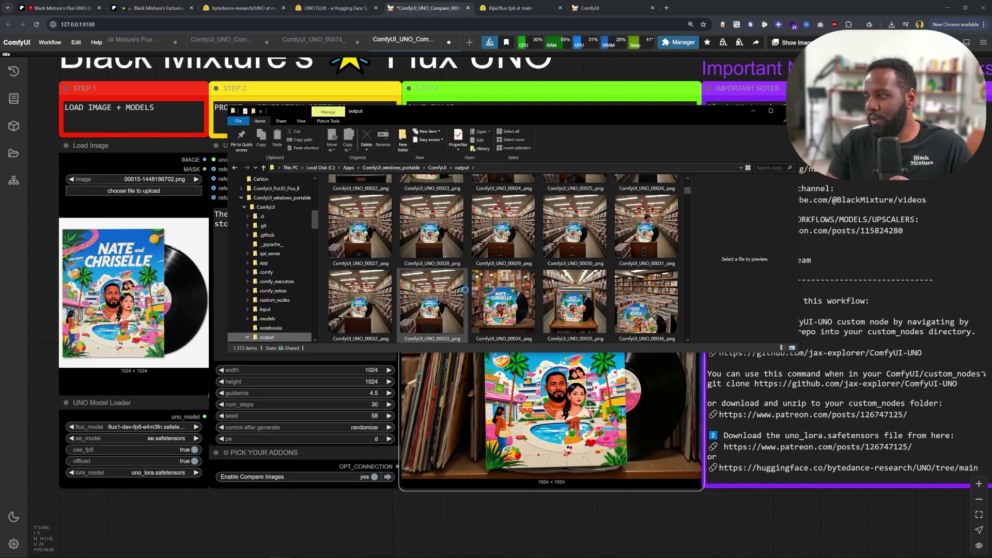
{"action": "scroll", "coordinate": [465, 290], "scroll_direction": "down", "scroll_amount": 5}
{"action": "left_click", "coordinate": [432, 228]}
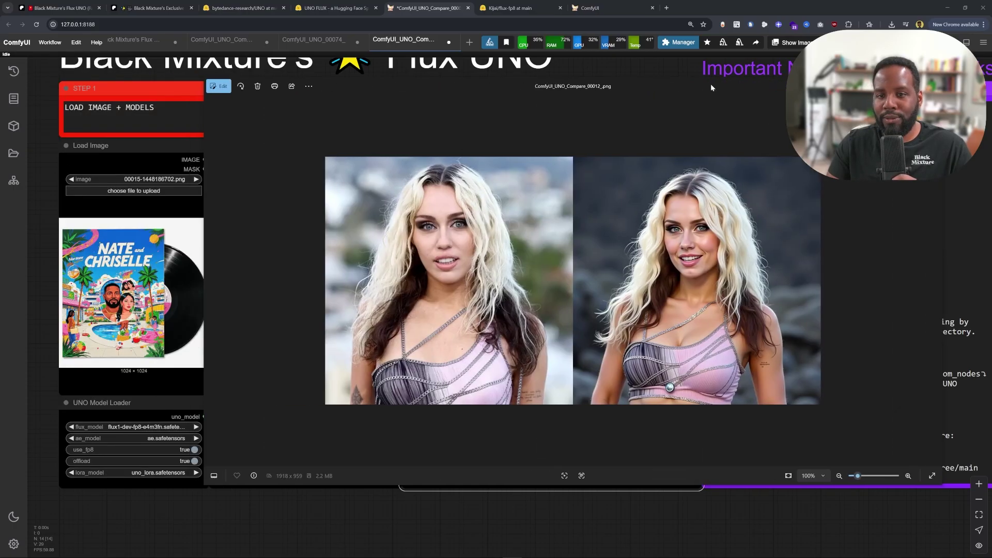
Position the Photos window and zoom in to compare the generated woman's face with the reference.
{"action": "left_click_drag", "start_coordinate": [711, 84], "coordinate": [617, 74]}
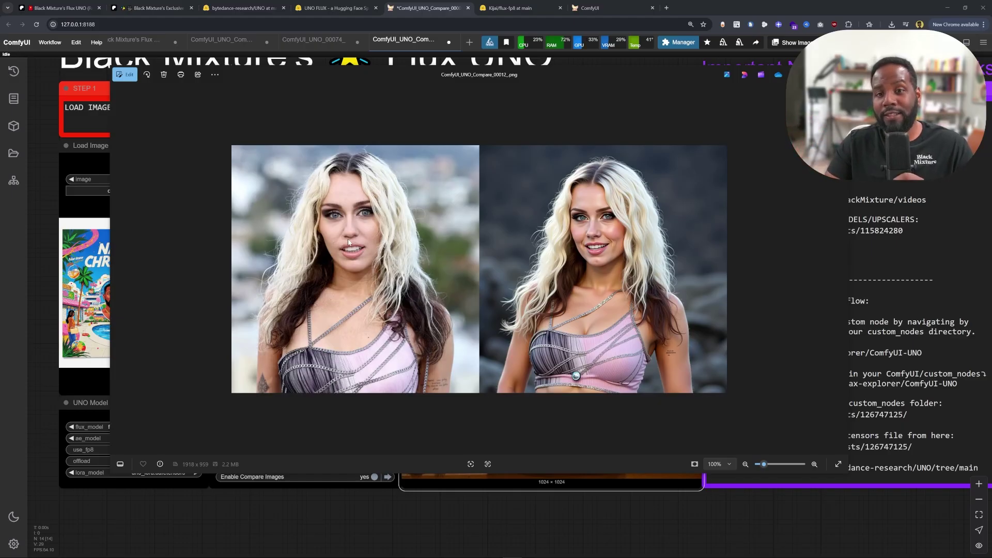
{"action": "scroll", "coordinate": [577, 246], "scroll_direction": "up", "scroll_amount": 6}
{"action": "scroll", "coordinate": [612, 232], "scroll_direction": "down", "scroll_amount": 2}
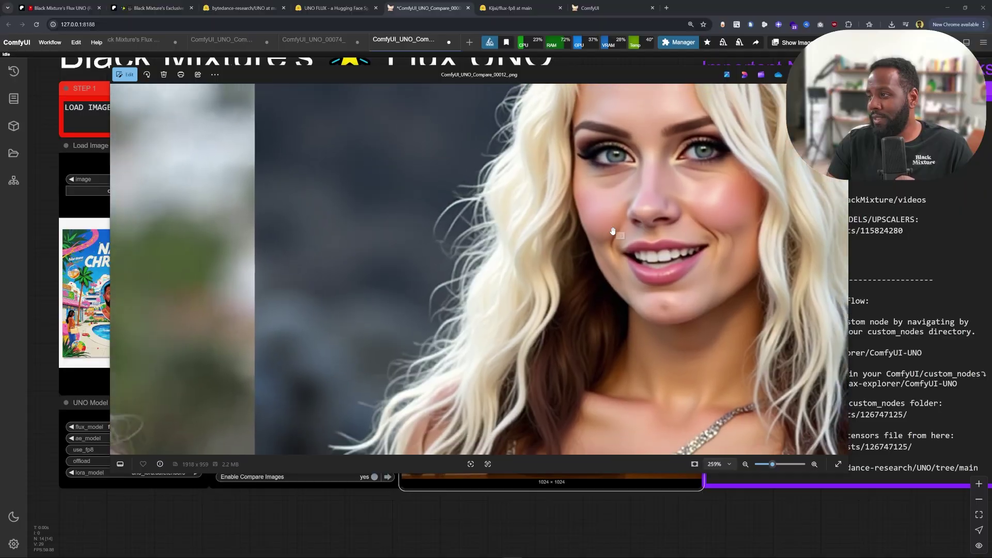
{"action": "left_click_drag", "start_coordinate": [612, 254], "coordinate": [481, 269]}
{"action": "scroll", "coordinate": [449, 195], "scroll_direction": "down", "scroll_amount": 5}
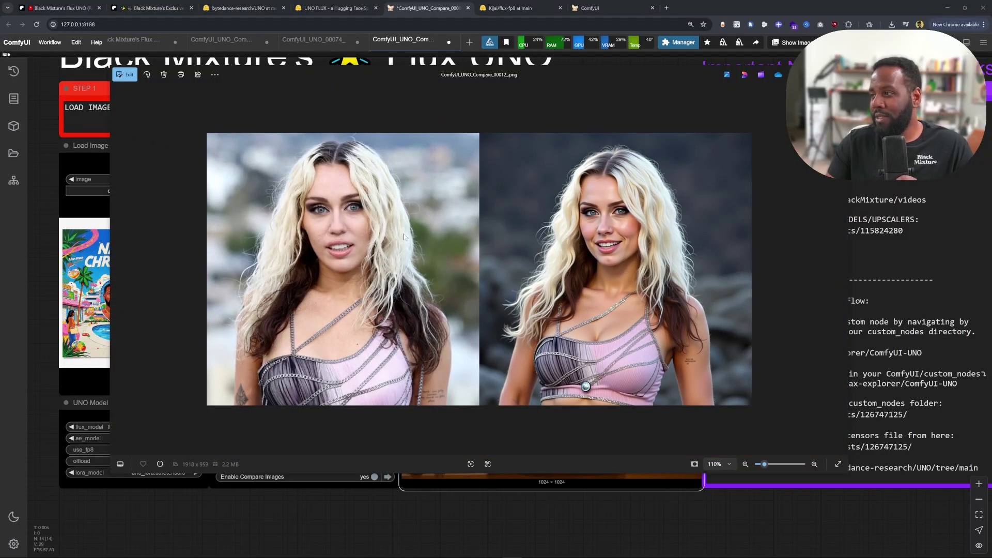
{"action": "scroll", "coordinate": [405, 237], "scroll_direction": "up", "scroll_amount": 2}
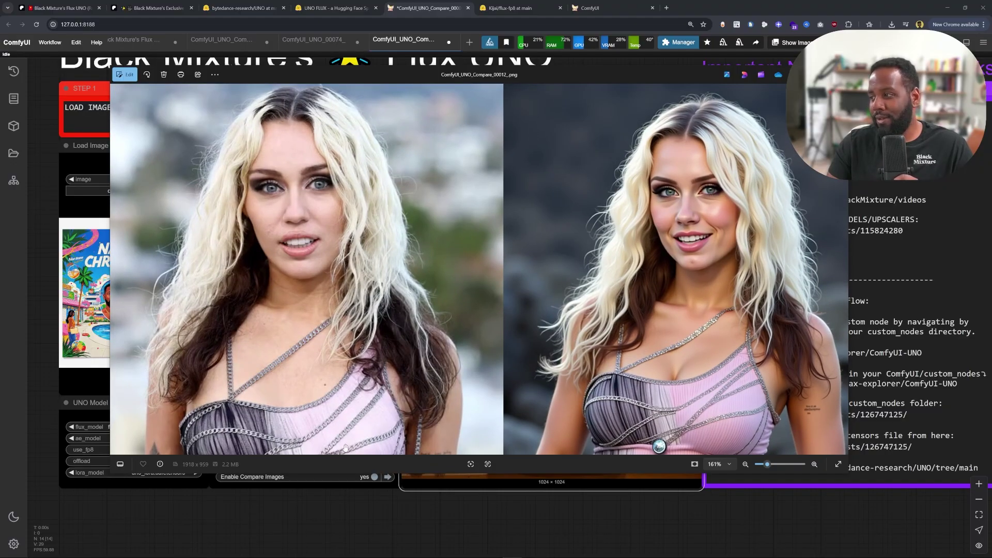
{"action": "scroll", "coordinate": [343, 453], "scroll_direction": "up", "scroll_amount": 1}
{"action": "scroll", "coordinate": [342, 453], "scroll_direction": "down", "scroll_amount": 1}
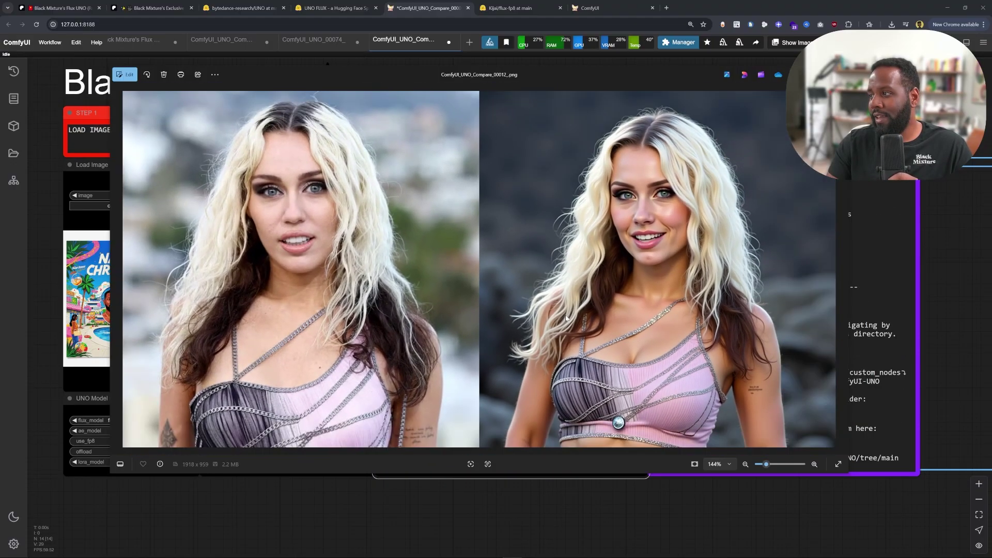
{"action": "scroll", "coordinate": [566, 318], "scroll_direction": "down", "scroll_amount": 2}
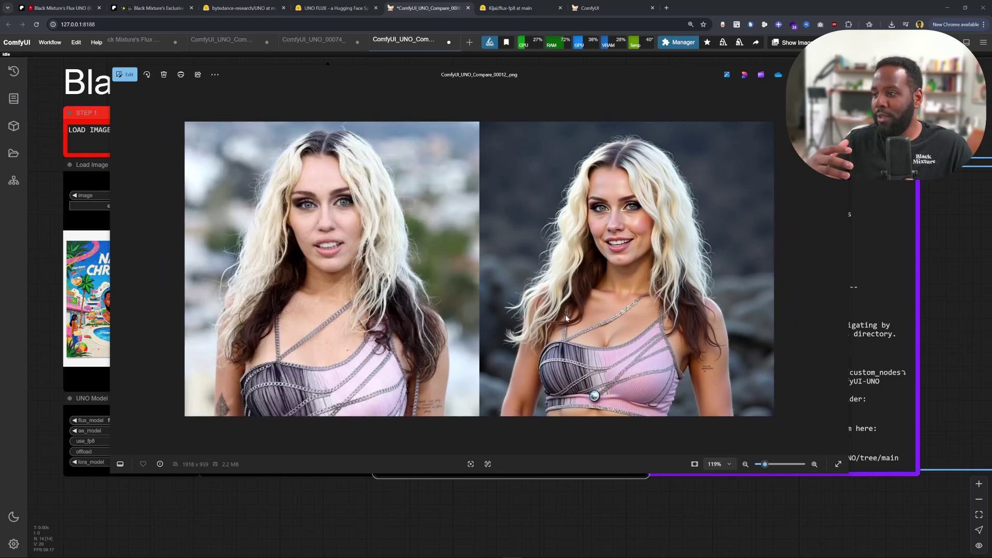
{"action": "scroll", "coordinate": [733, 362], "scroll_direction": "up", "scroll_amount": 8}
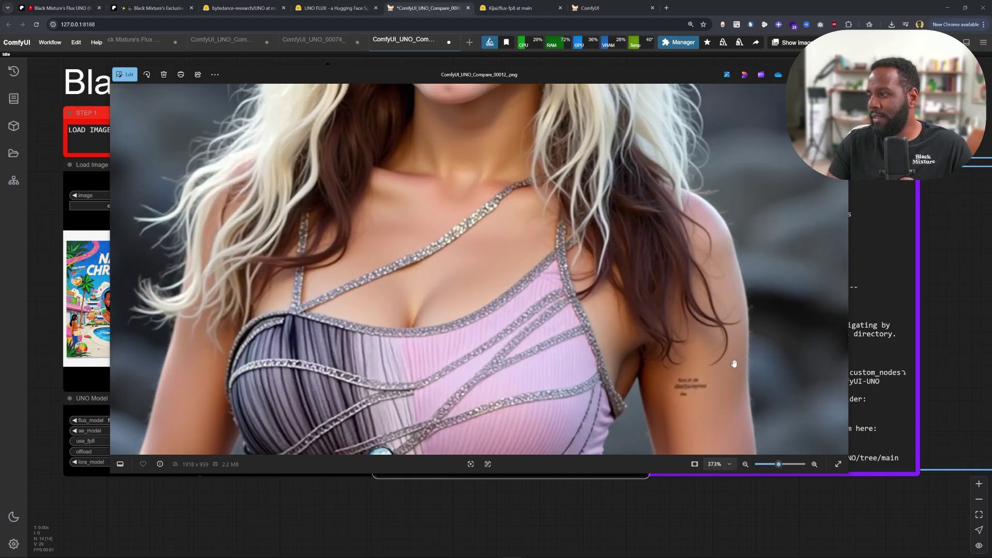
{"action": "scroll", "coordinate": [654, 355], "scroll_direction": "down", "scroll_amount": 3}
Inspect the arm tattoo and other close-up details, then minimize the photo viewer.
{"action": "left_click_drag", "start_coordinate": [280, 369], "coordinate": [612, 378]}
{"action": "scroll", "coordinate": [367, 399], "scroll_direction": "up", "scroll_amount": 1}
{"action": "left_click_drag", "start_coordinate": [367, 397], "coordinate": [383, 244]}
{"action": "scroll", "coordinate": [382, 244], "scroll_direction": "down", "scroll_amount": 5}
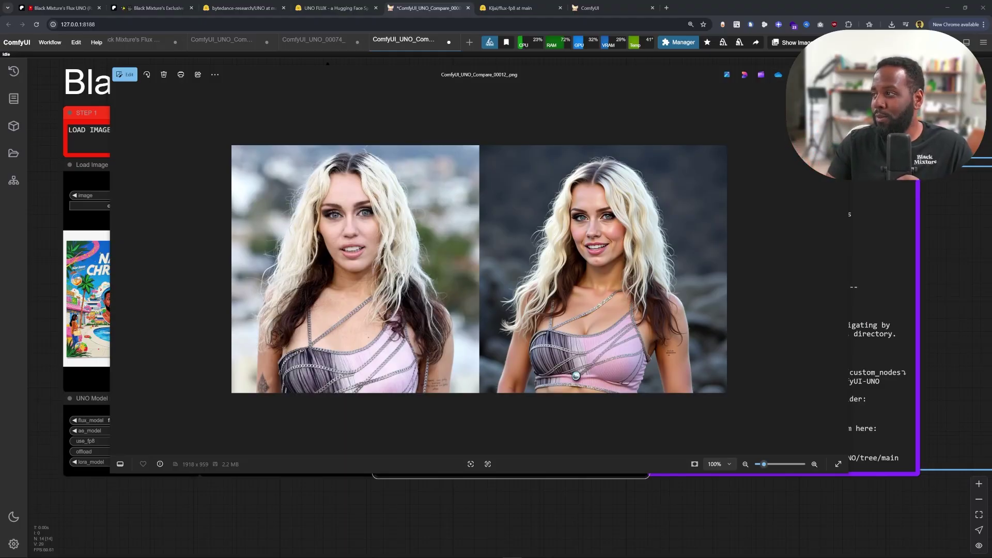
{"action": "left_click", "coordinate": [804, 75]}
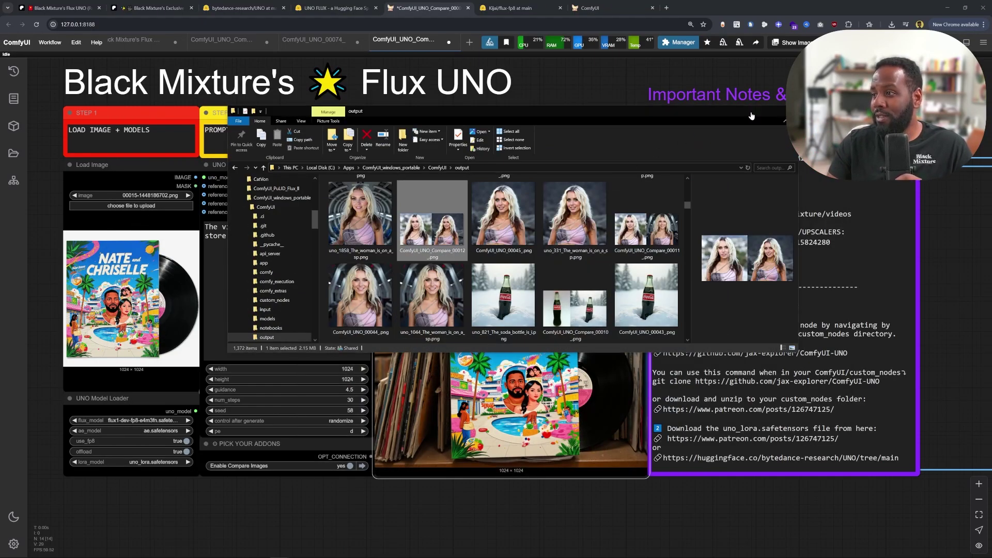
Minimize the File Explorer output folder window.
{"action": "left_click", "coordinate": [751, 114]}
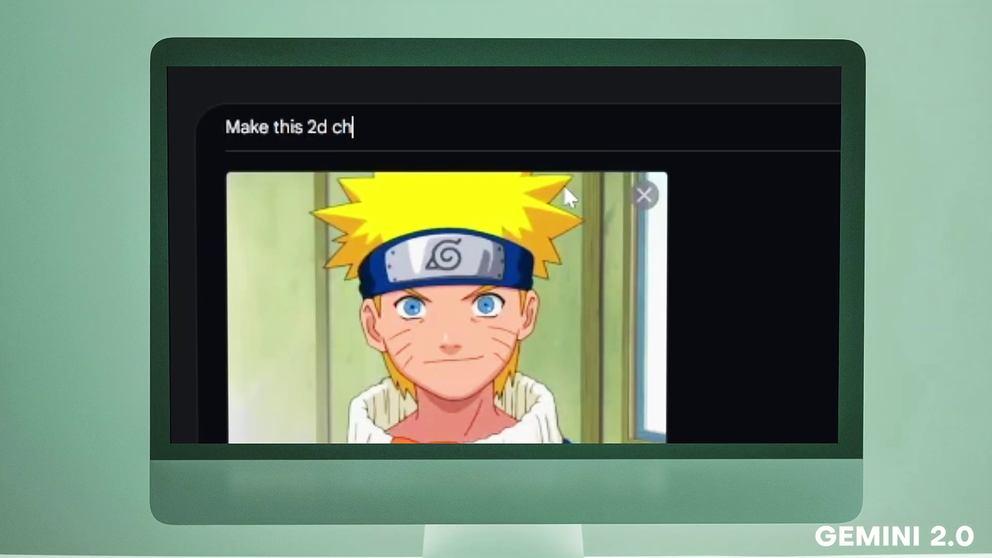
Ask Gemini to make the character a highly detailed full-body 3D render and open the result.
{"action": "type", "text": "aracter into a highly detailed 3D render"}
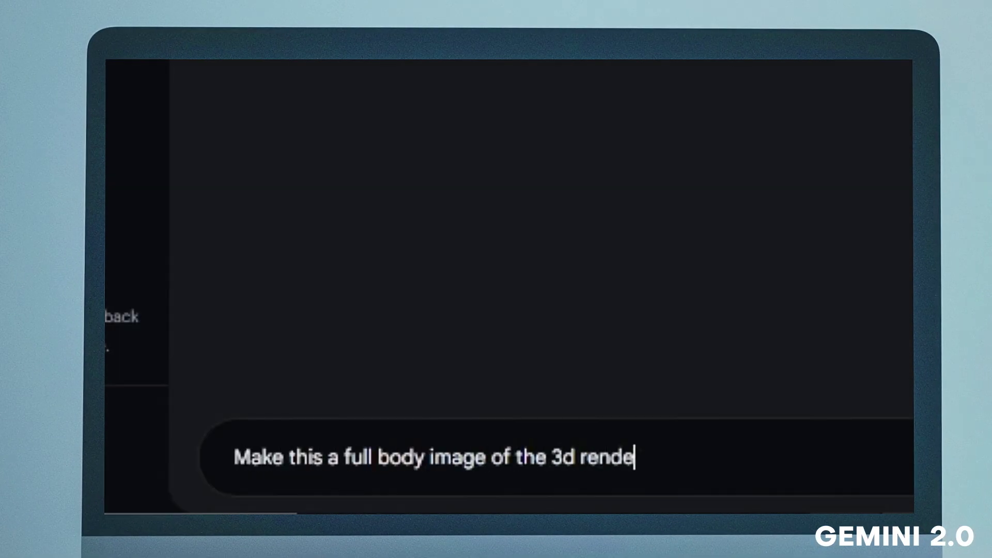
{"action": "type", "text": "r"}
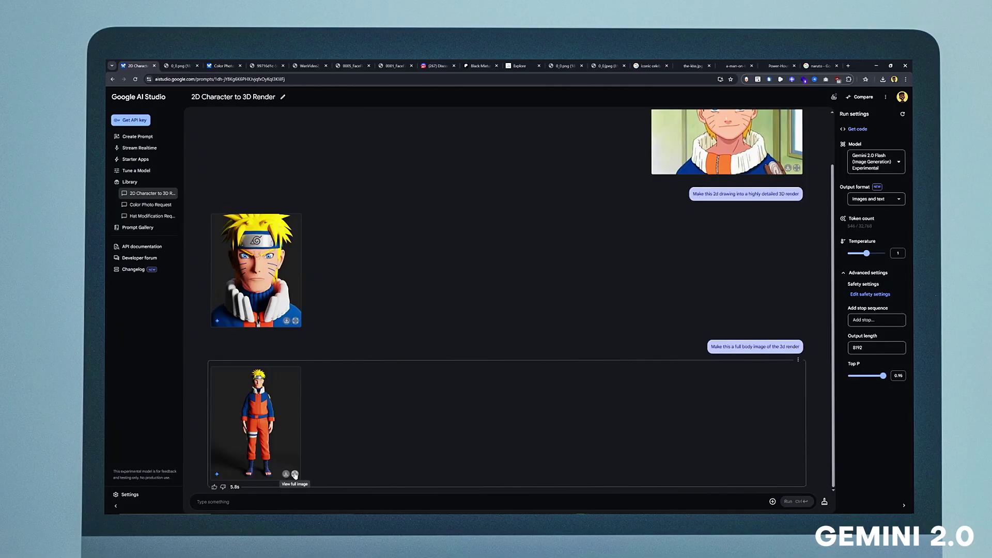
{"action": "left_click", "coordinate": [255, 467]}
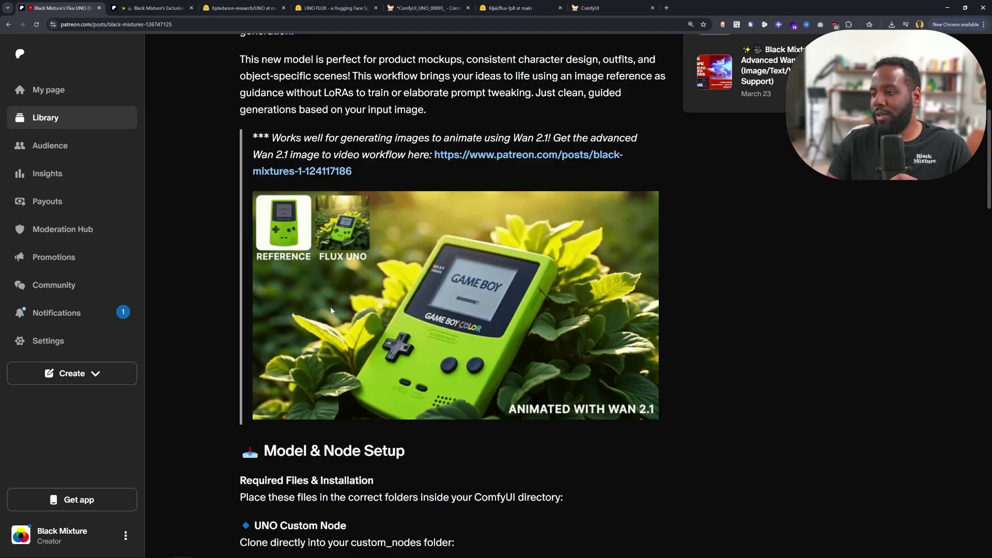
Scroll through the post's Model & Node Setup, Features and examples, return to top, then start a new tab.
{"action": "scroll", "coordinate": [338, 310], "scroll_direction": "down", "scroll_amount": 8}
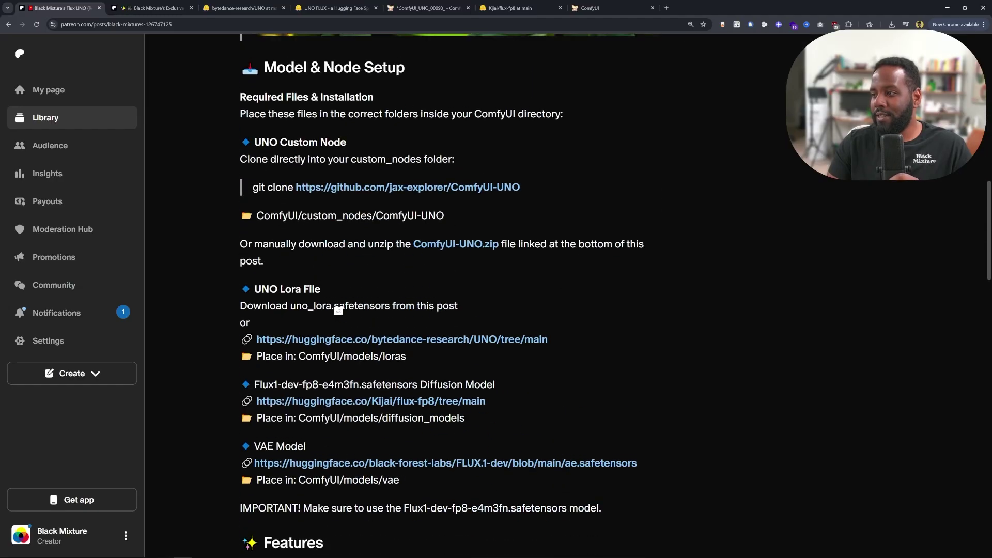
{"action": "scroll", "coordinate": [338, 310], "scroll_direction": "down", "scroll_amount": 6}
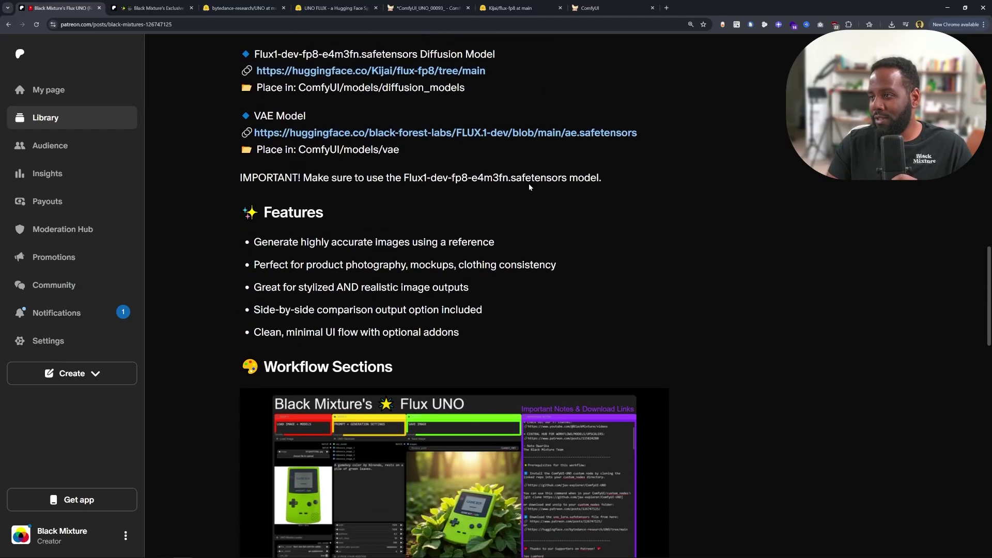
{"action": "scroll", "coordinate": [528, 184], "scroll_direction": "down", "scroll_amount": 5}
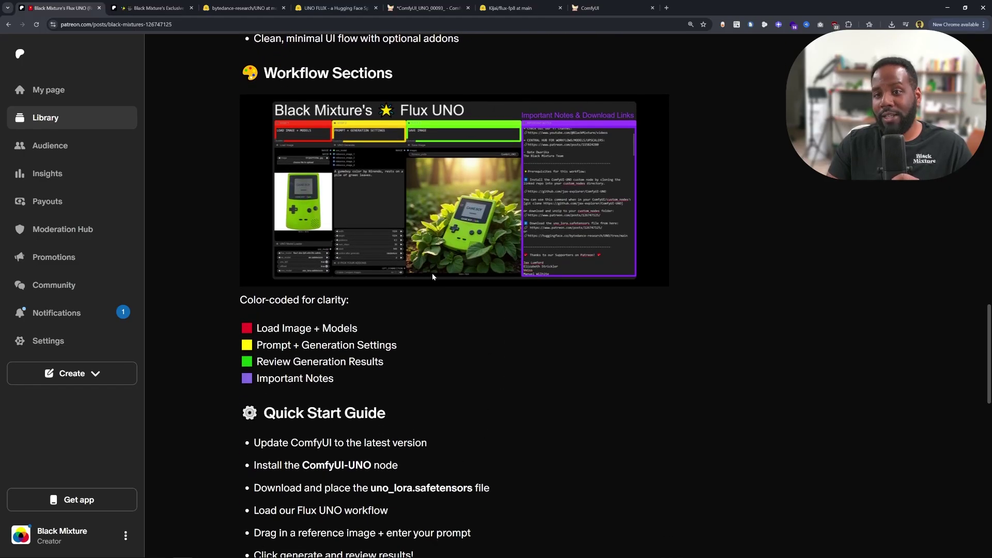
{"action": "scroll", "coordinate": [432, 273], "scroll_direction": "down", "scroll_amount": 10}
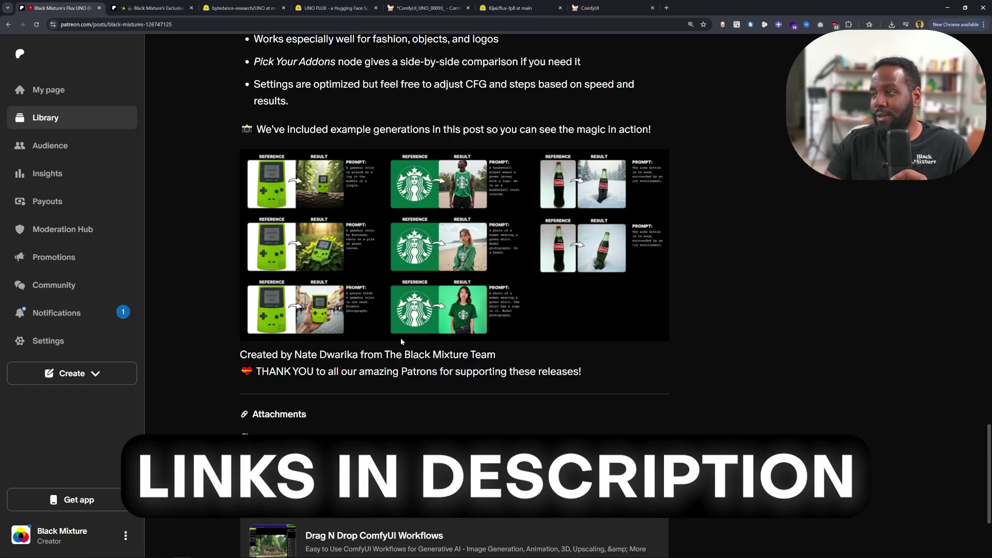
{"action": "scroll", "coordinate": [401, 338], "scroll_direction": "up", "scroll_amount": 20}
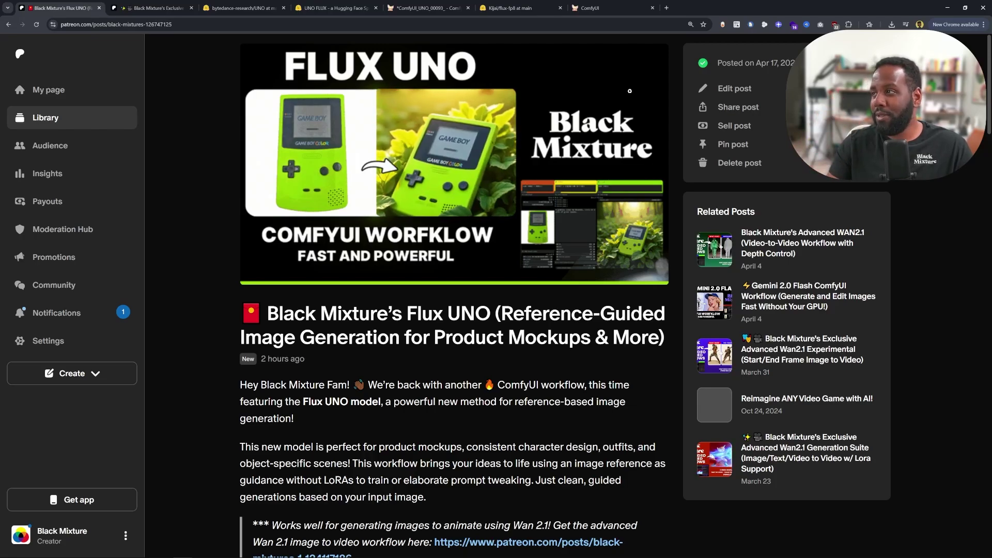
{"action": "left_click", "coordinate": [666, 8]}
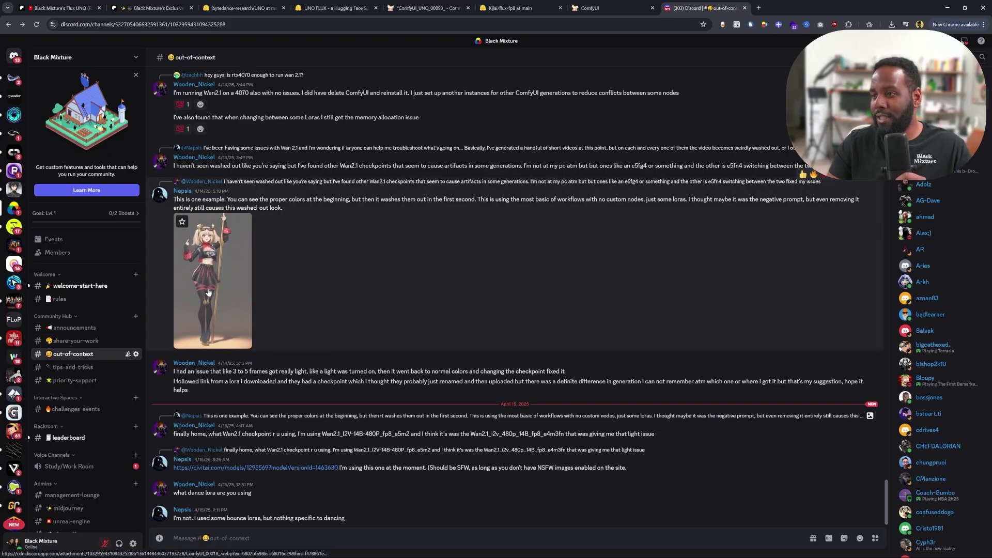
Browse the #share-your-work channel's posts, then return to #out-of-context.
{"action": "left_click", "coordinate": [76, 341]}
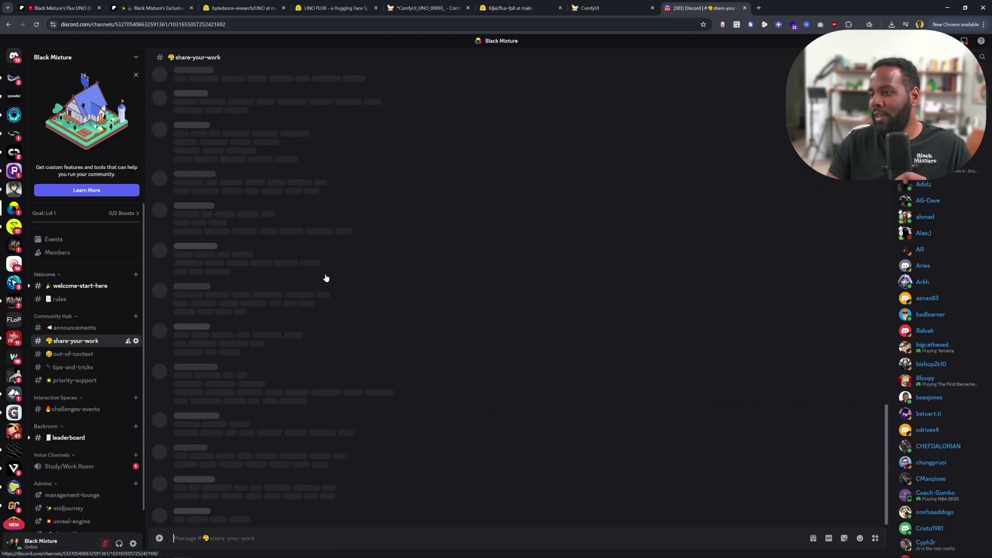
{"action": "scroll", "coordinate": [281, 262], "scroll_direction": "up", "scroll_amount": 3}
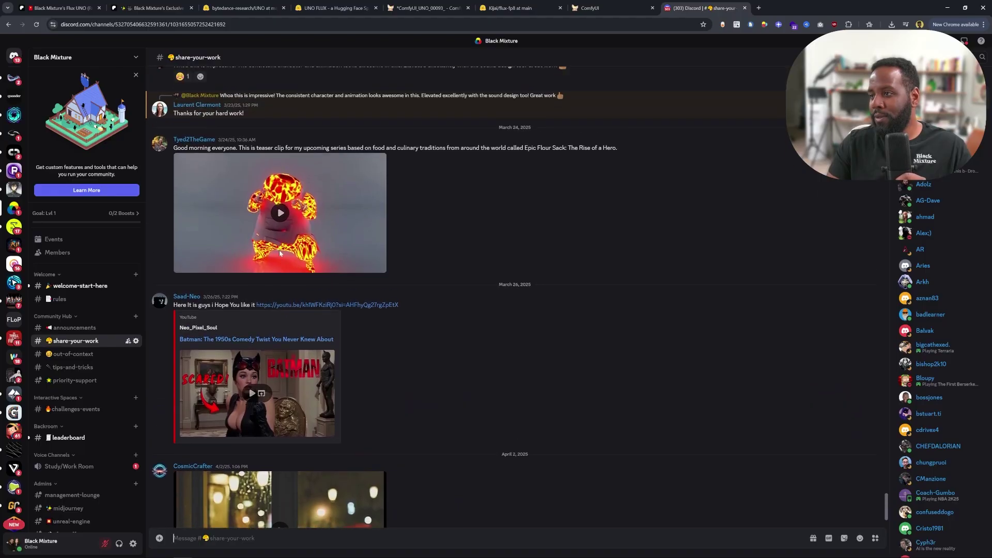
{"action": "scroll", "coordinate": [281, 262], "scroll_direction": "up", "scroll_amount": 5}
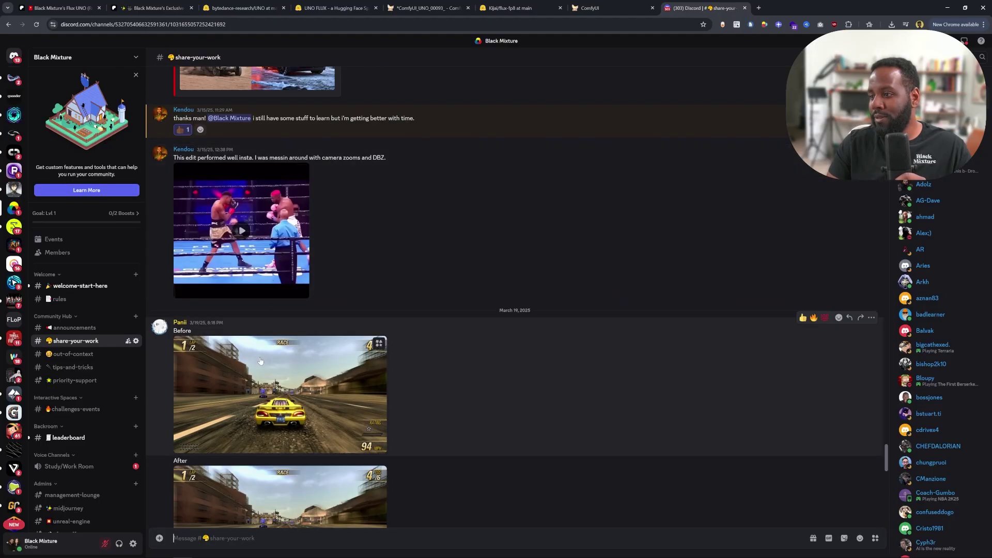
{"action": "scroll", "coordinate": [314, 278], "scroll_direction": "up", "scroll_amount": 3}
{"action": "scroll", "coordinate": [313, 277], "scroll_direction": "up", "scroll_amount": 12}
{"action": "scroll", "coordinate": [370, 248], "scroll_direction": "down", "scroll_amount": 20}
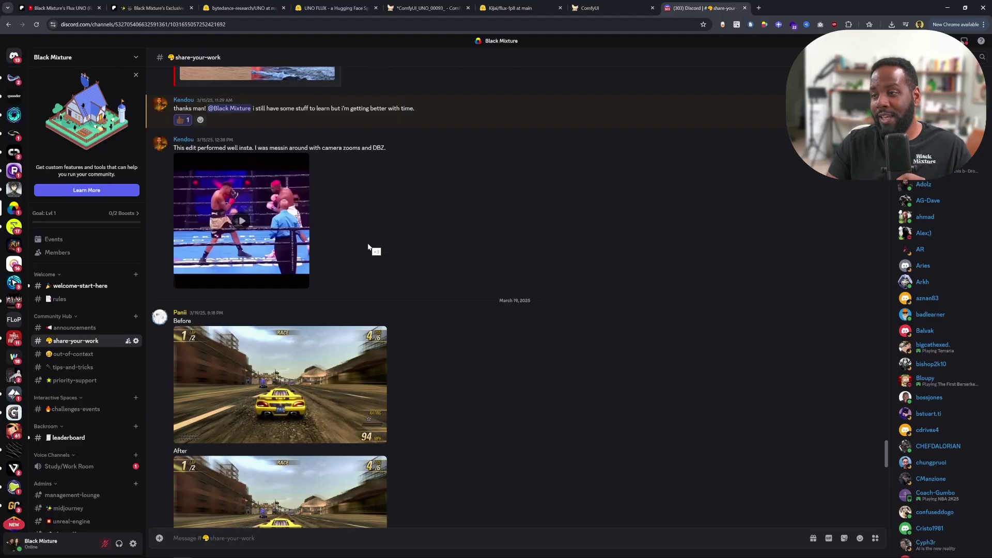
{"action": "left_click", "coordinate": [78, 355]}
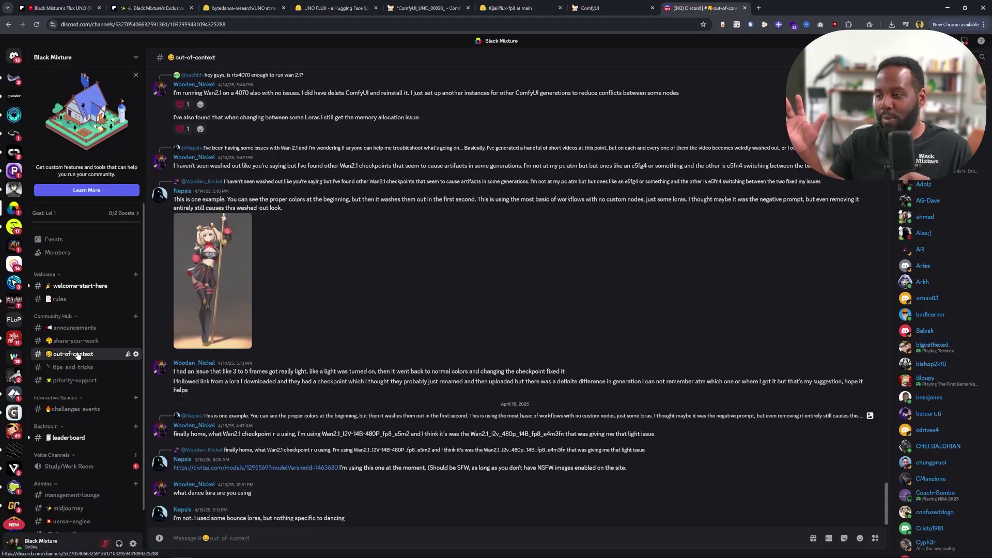